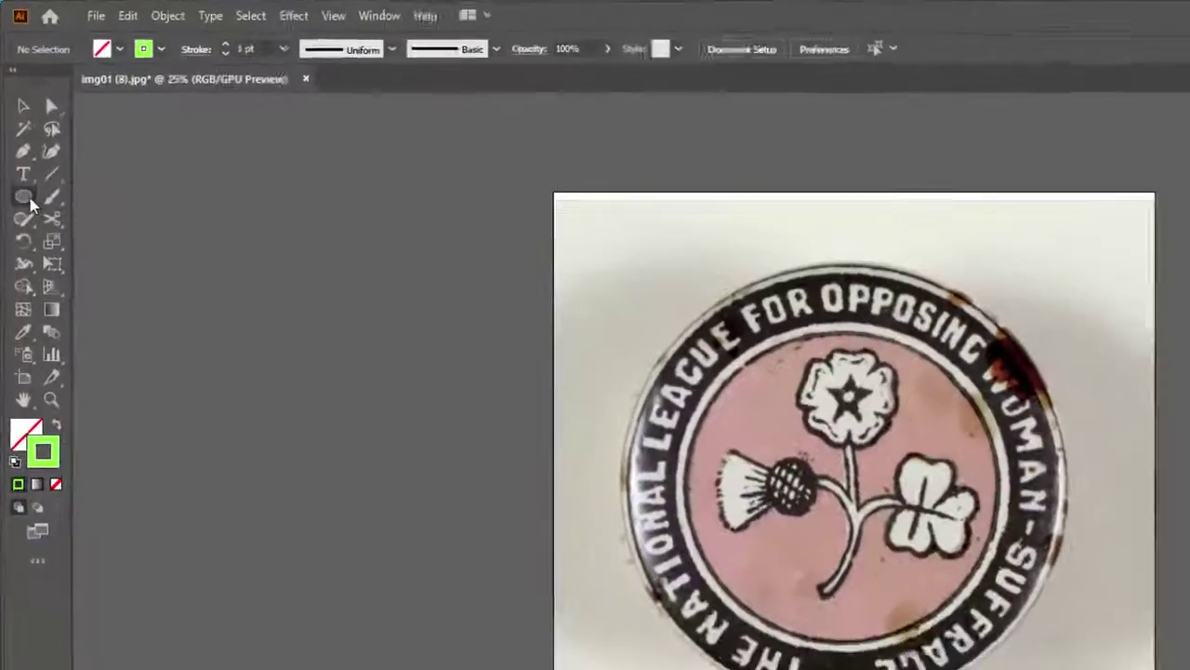
Select the green circle and raise its stroke weight to 16 pt
click(15, 129)
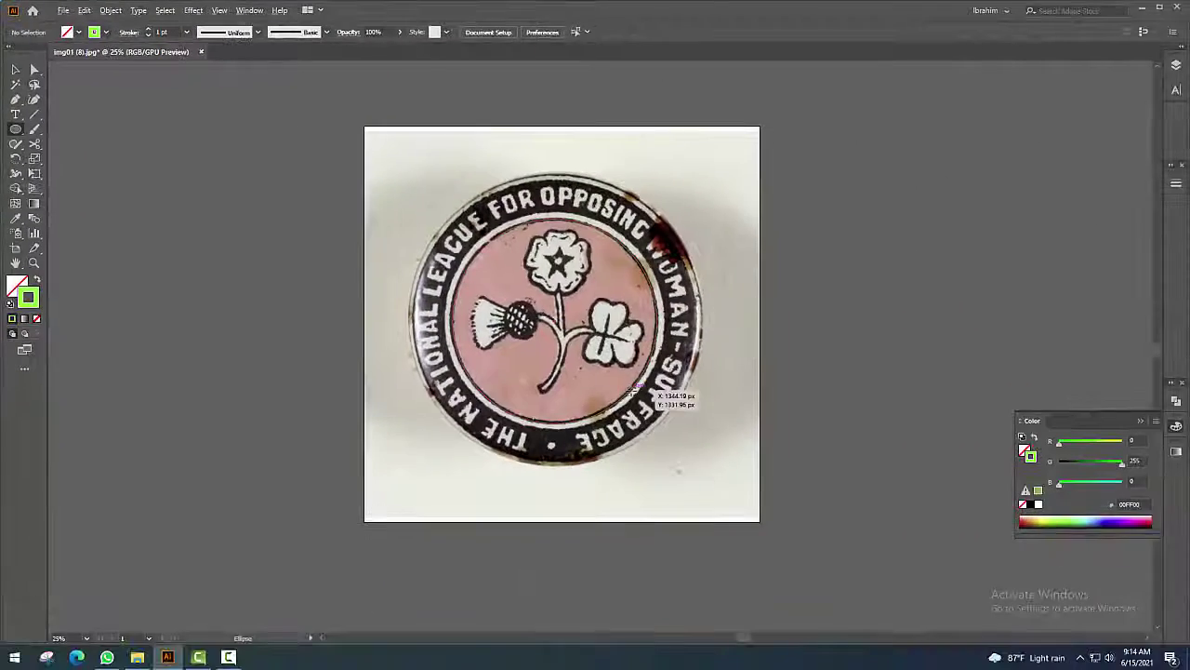
scroll(535, 249, up, 4)
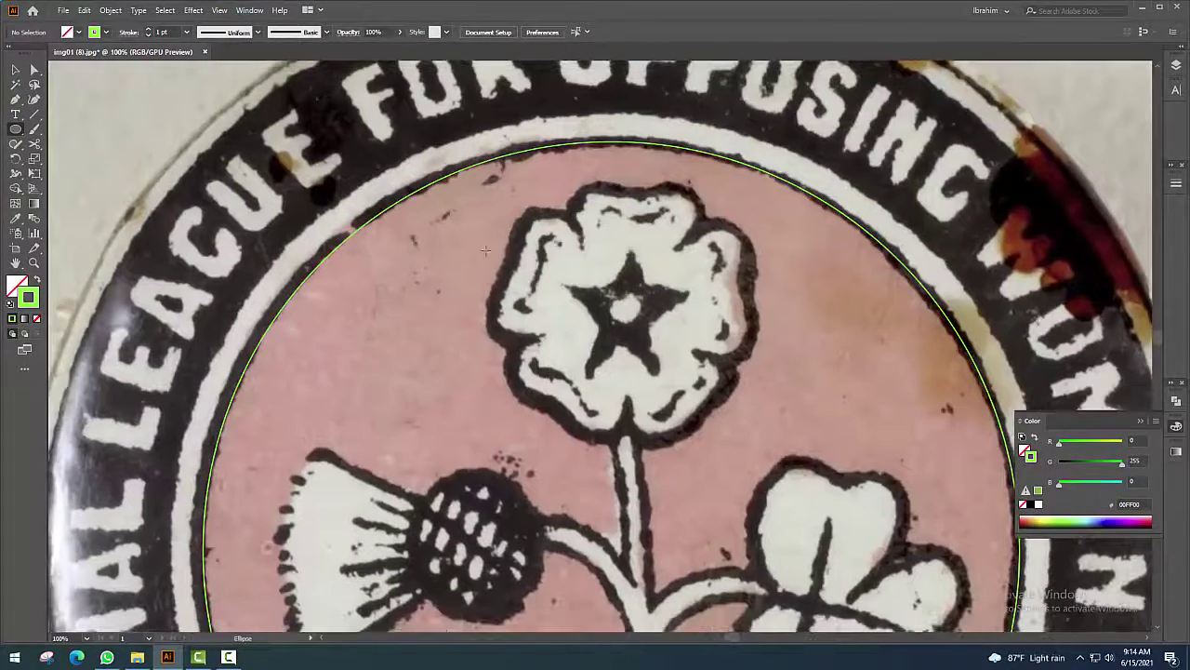
click(15, 70)
click(325, 223)
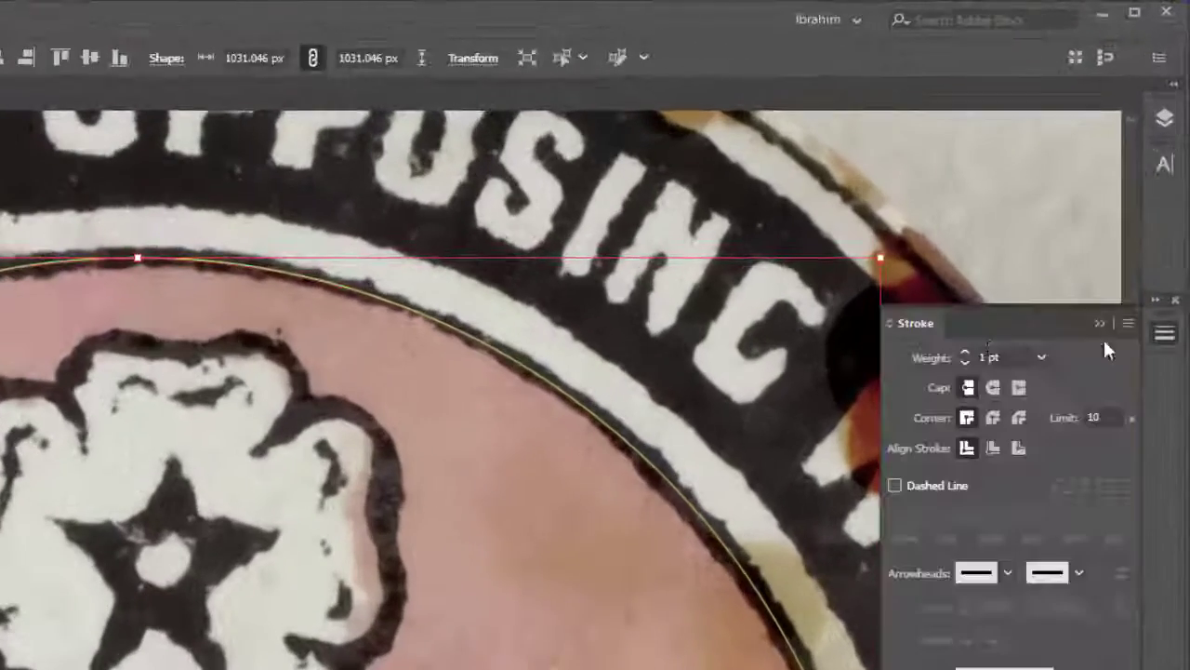
click(966, 353)
click(966, 352)
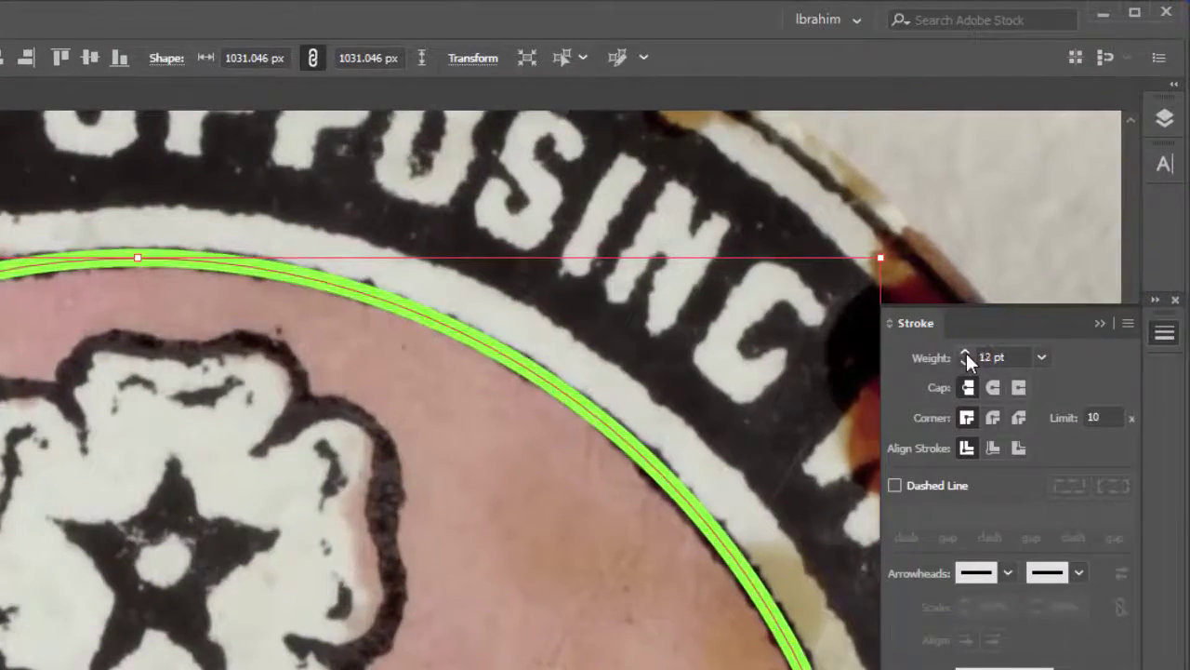
click(966, 353)
click(967, 352)
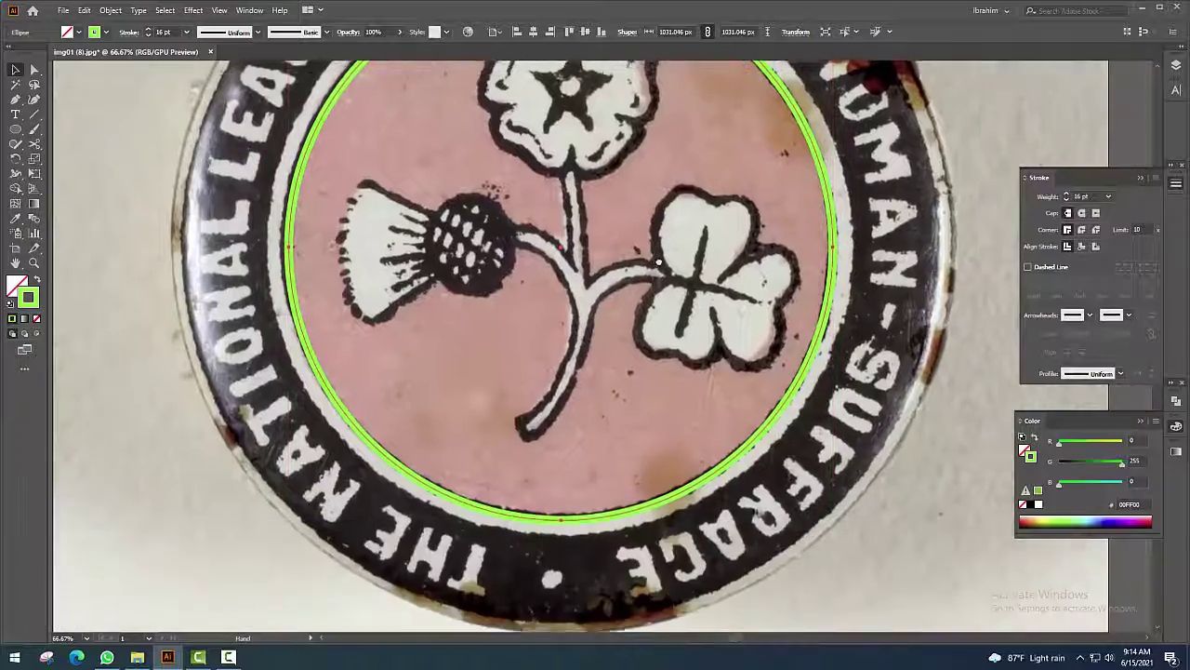
drag(660, 262, 743, 355)
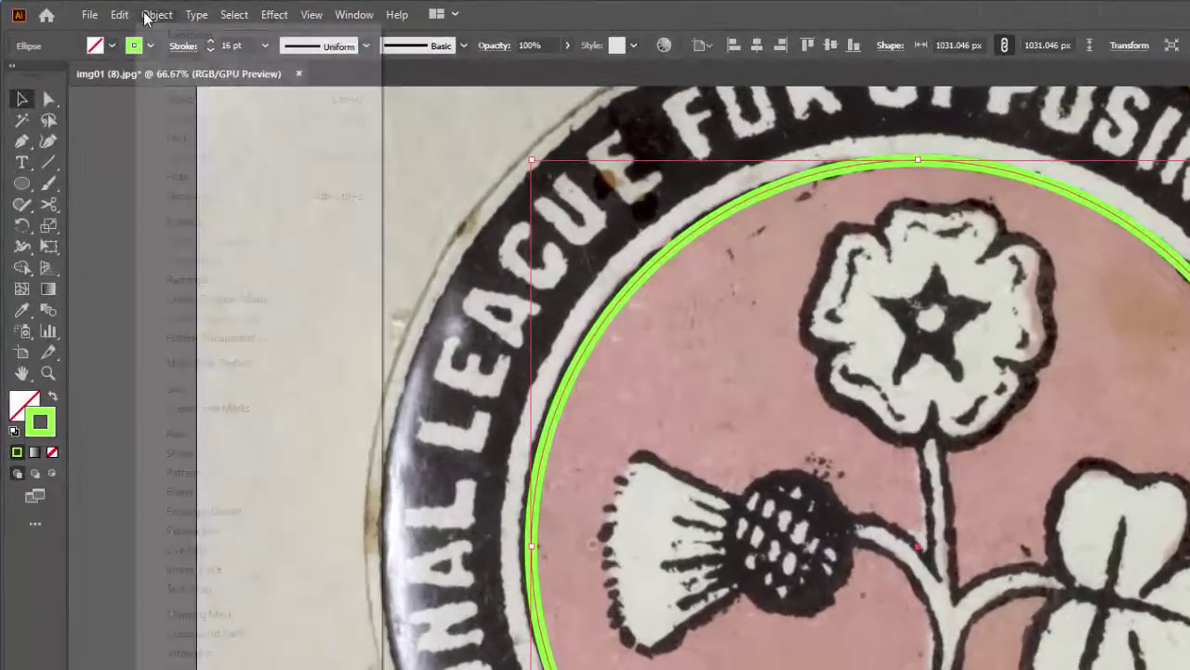
Expand the circle's fill and stroke into a ring, then swap its fill and stroke
click(111, 10)
click(138, 162)
click(721, 503)
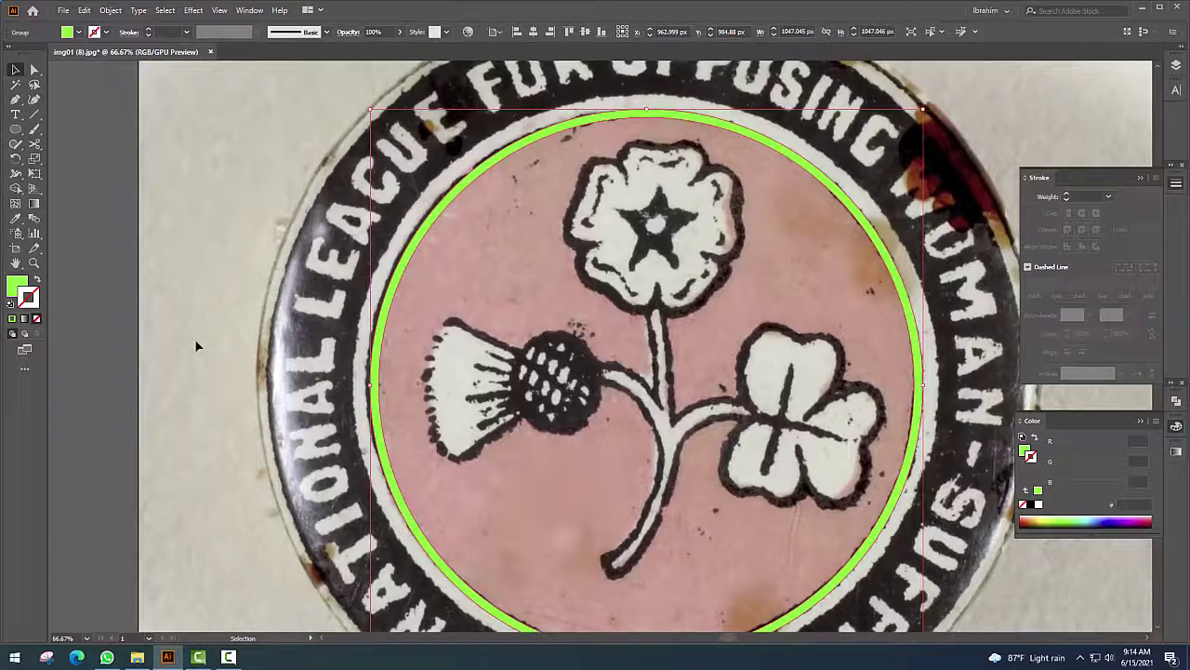
click(37, 280)
Release the ring's compound path into separate inner and outer circles
key(ctrl+plus)
key(ctrl+plus)
key(ctrl+plus)
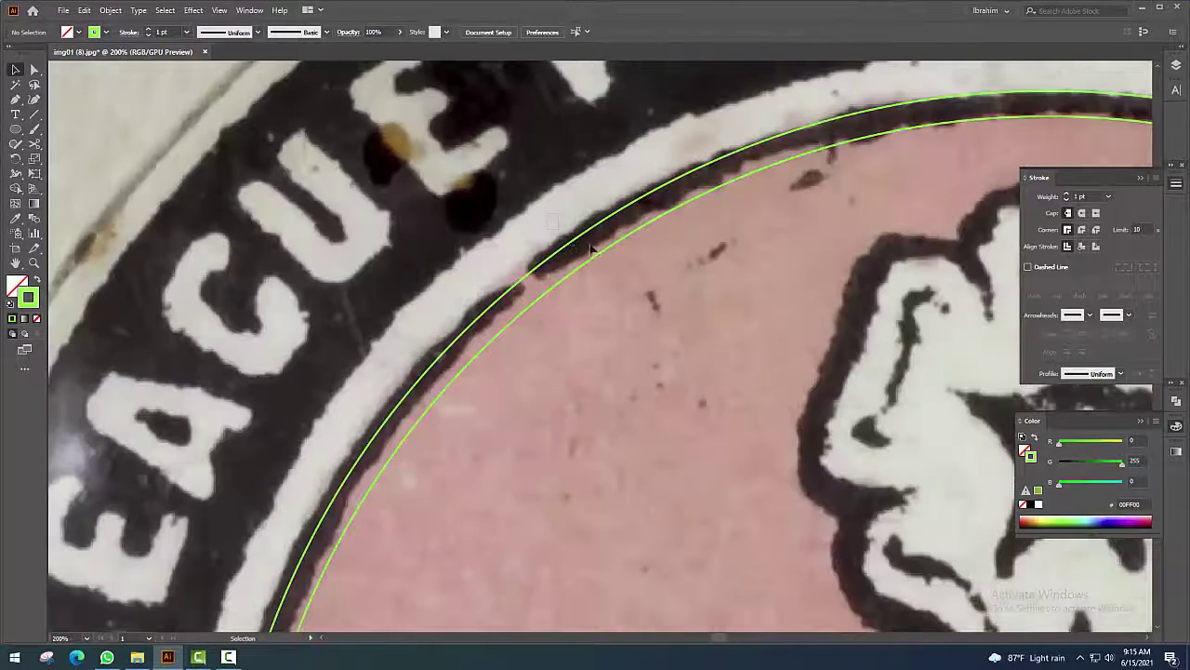
key(ctrl+minus)
right_click(577, 284)
key(Escape)
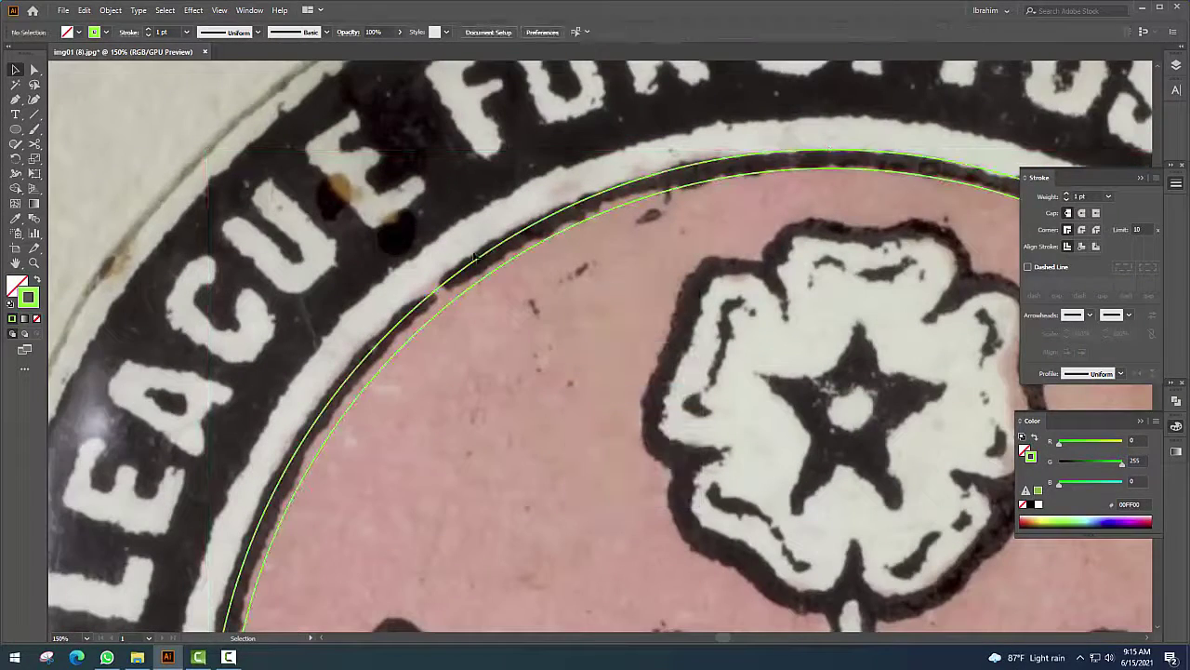
right_click(481, 254)
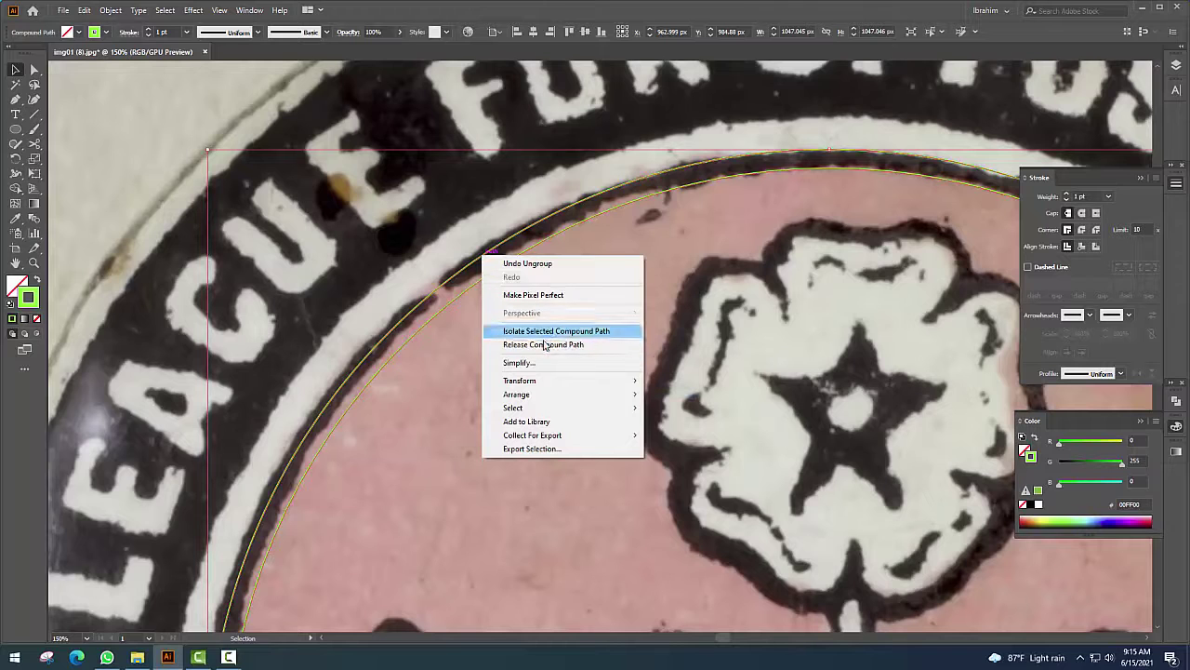
click(545, 346)
Drag the circle's top and side handles outward to match the badge's outer rim
scroll(545, 346, up, 2)
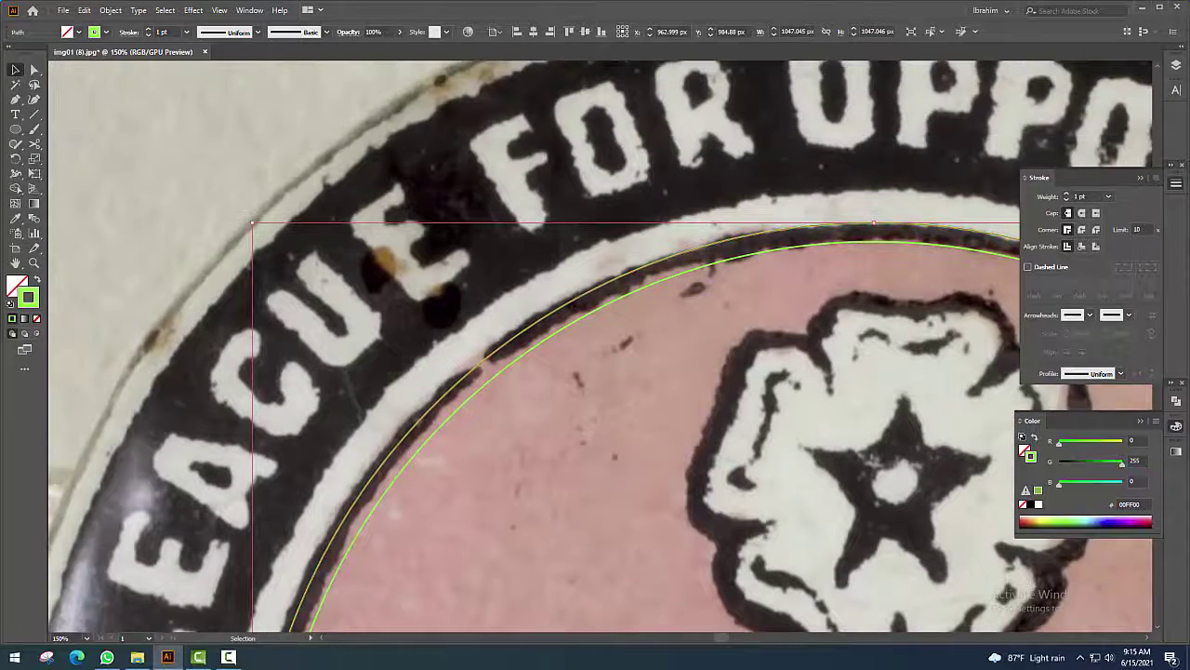
scroll(578, 251, right, 3)
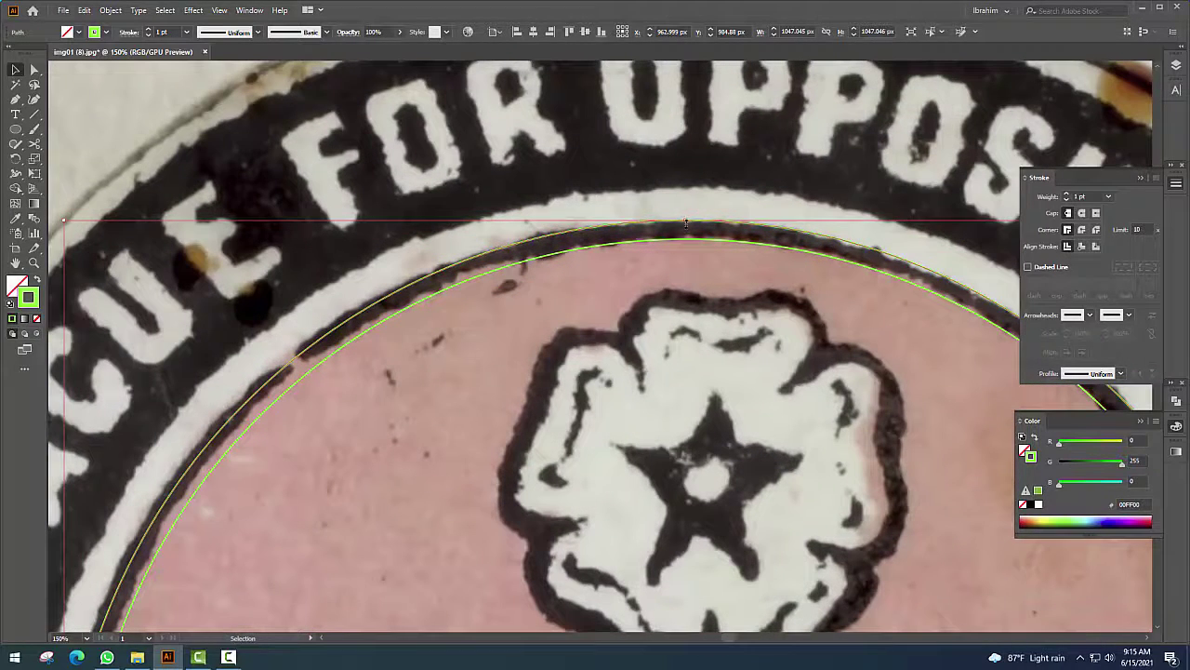
drag(684, 222, 685, 188)
scroll(586, 225, down, 3)
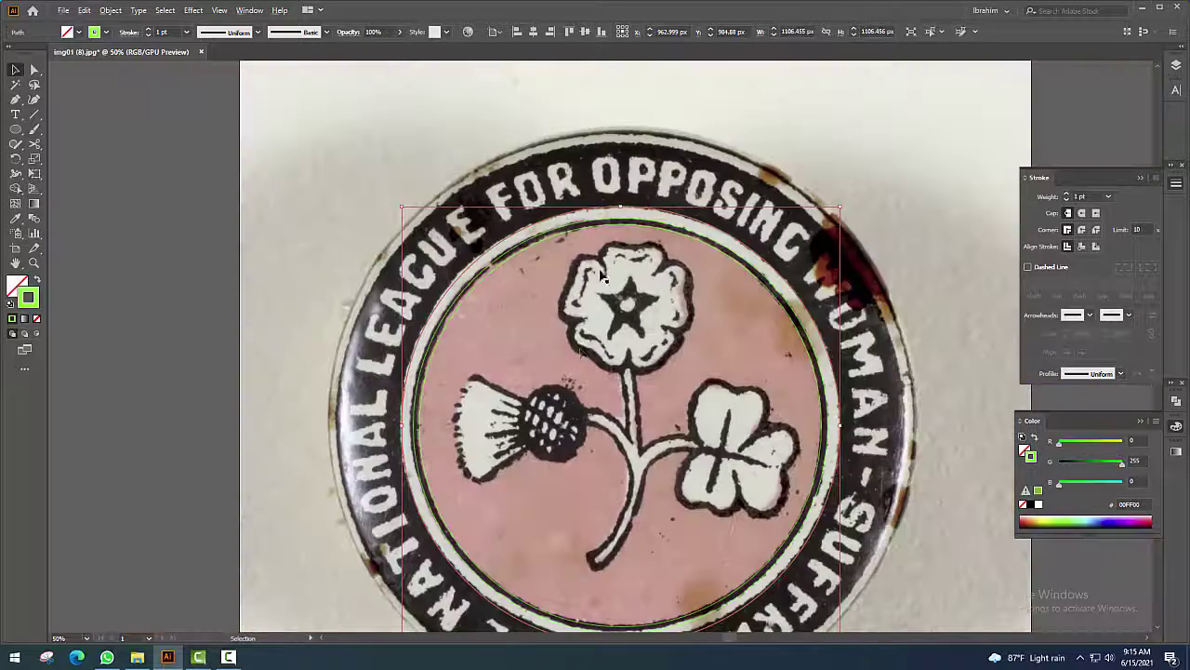
scroll(507, 337, up, 2)
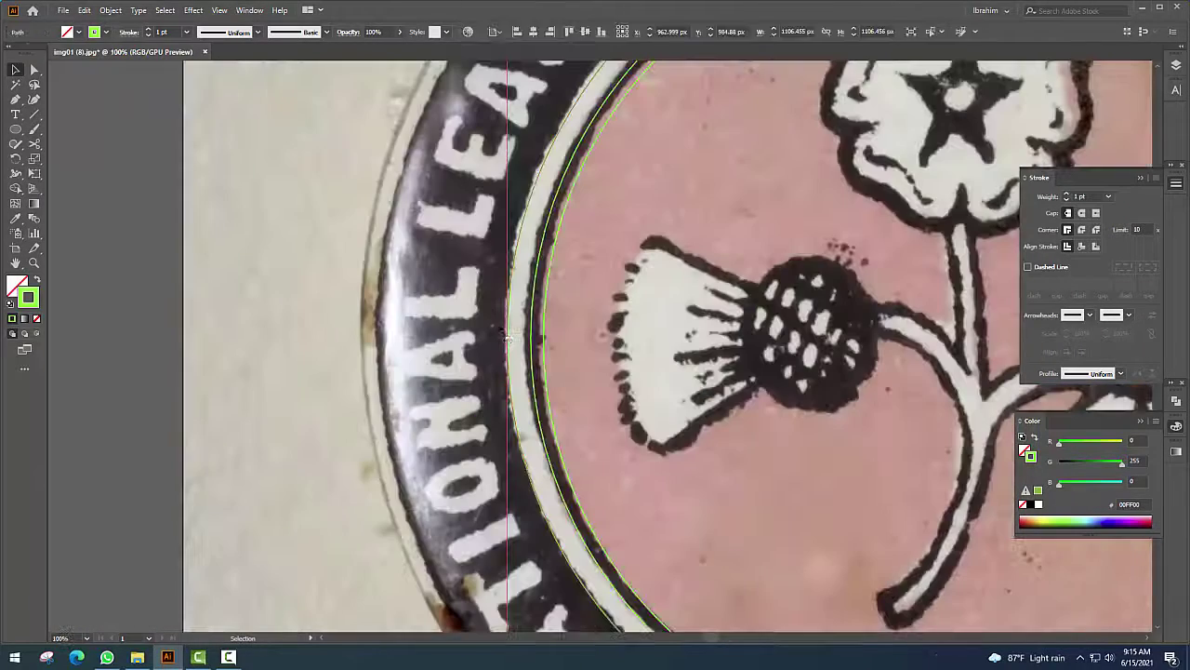
scroll(372, 351, up, 2)
scroll(399, 430, up, 1)
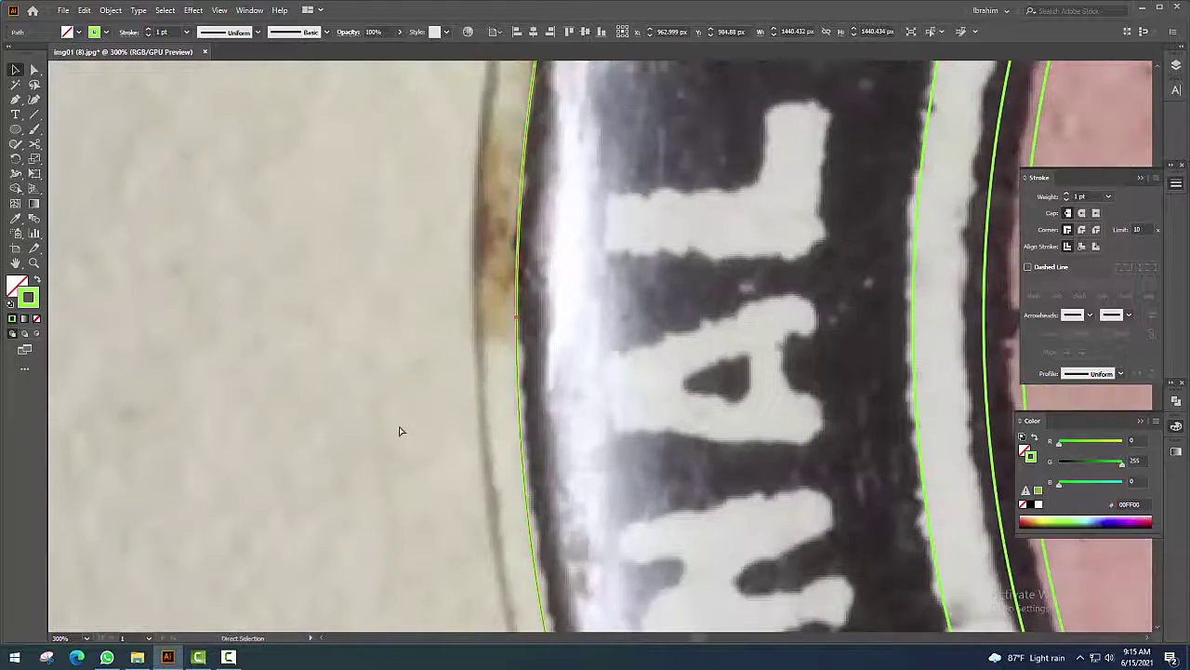
drag(516, 316, 471, 317)
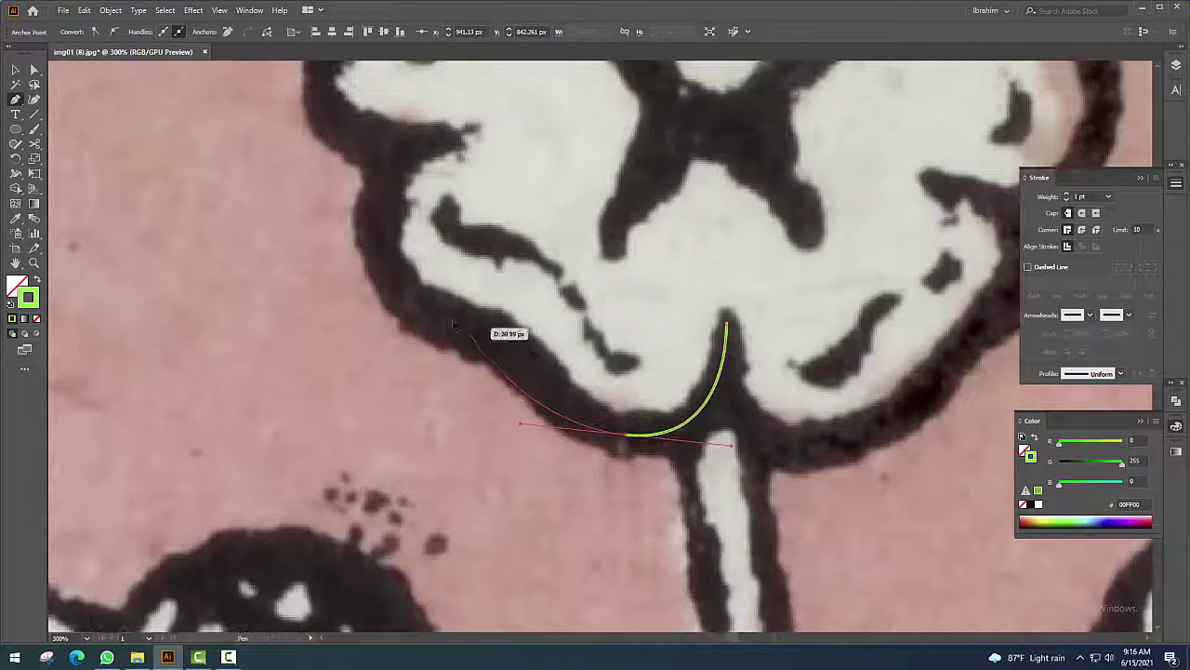
Pen-trace the rose's outline from the lower petal over the left and top petals
drag(437, 312, 330, 258)
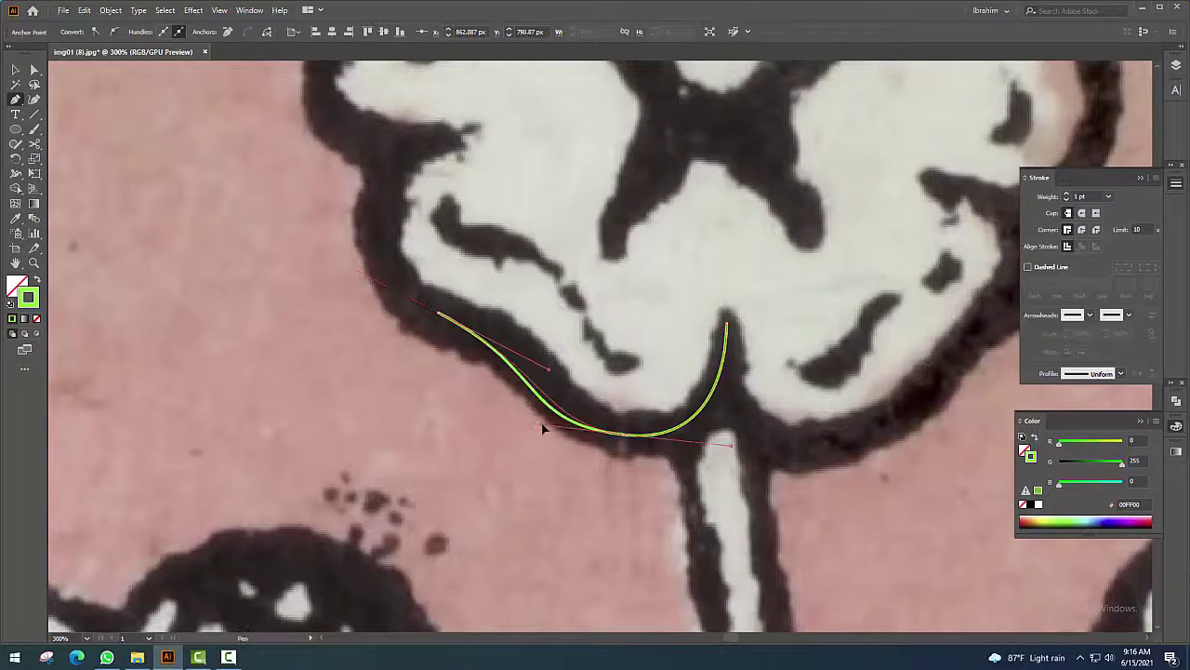
drag(438, 311, 577, 414)
click(575, 242)
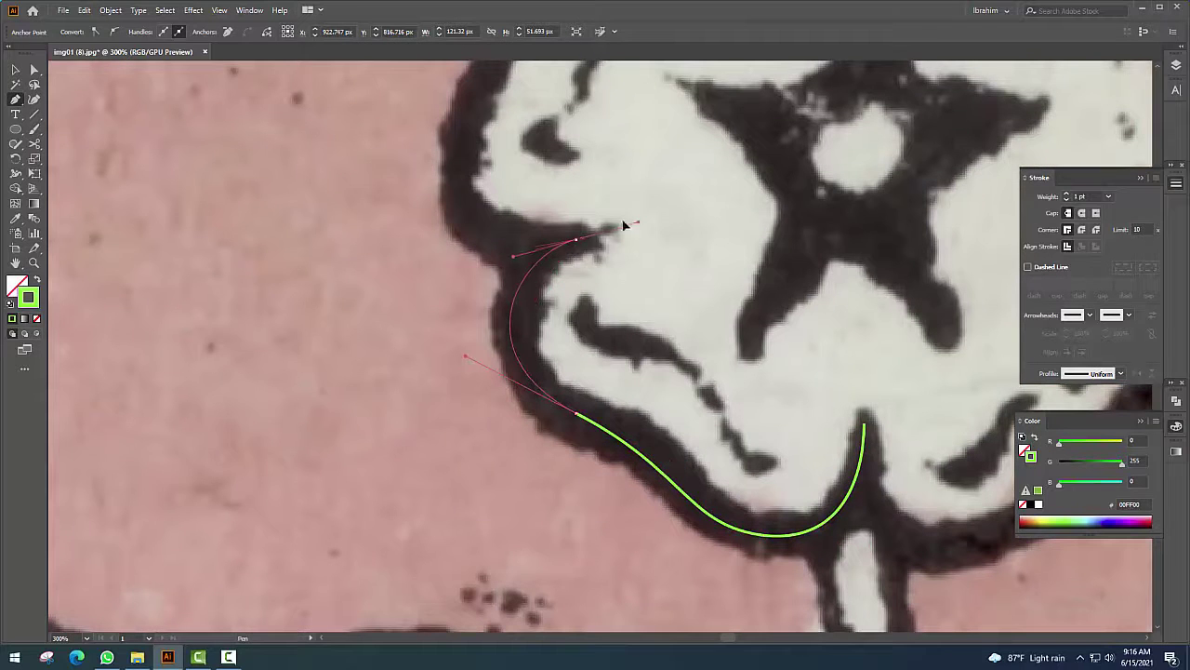
scroll(540, 260, up, 5)
drag(481, 282, 532, 142)
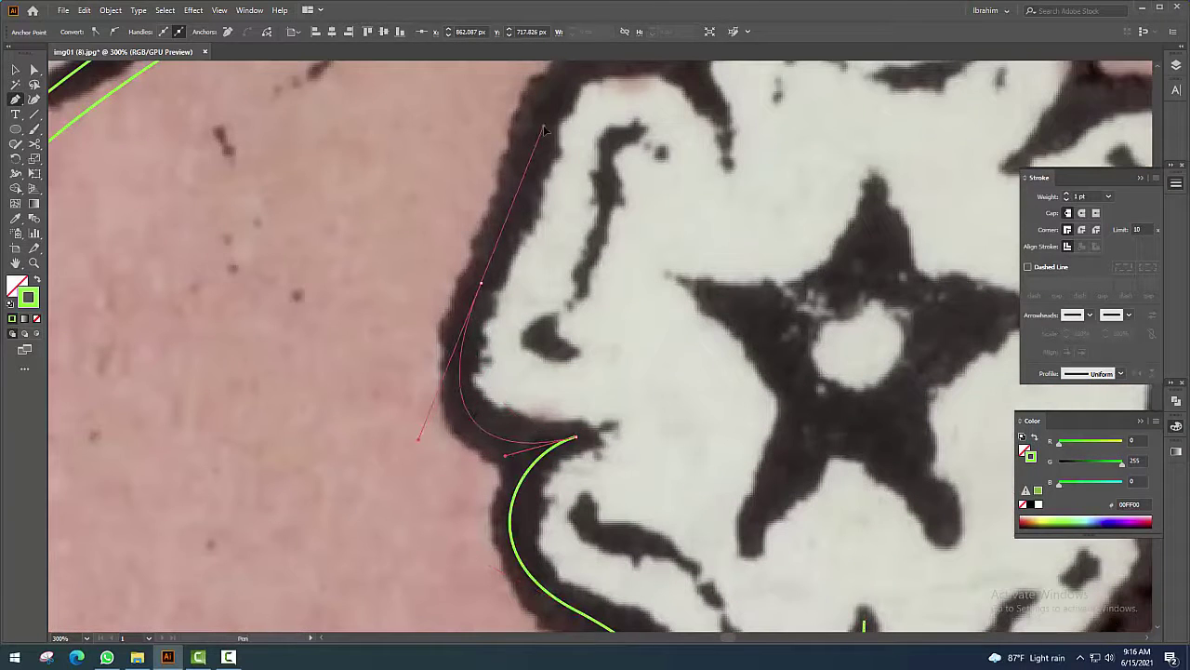
scroll(512, 162, up, 3)
scroll(511, 162, right, 3)
drag(467, 177, 486, 158)
mouse_move(613, 279)
mouse_down()
mouse_move(600, 391)
mouse_move(614, 340)
mouse_up()
scroll(552, 302, up, 2)
scroll(552, 302, right, 2)
drag(531, 284, 521, 217)
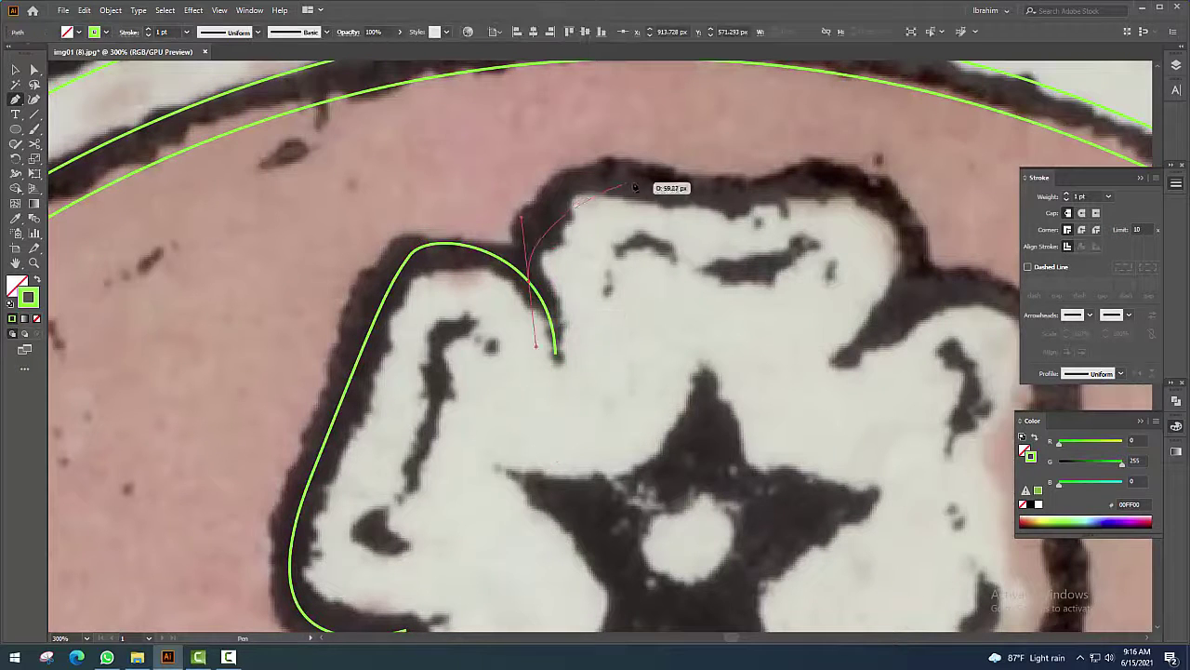
scroll(797, 192, right, 3)
drag(644, 183, 700, 183)
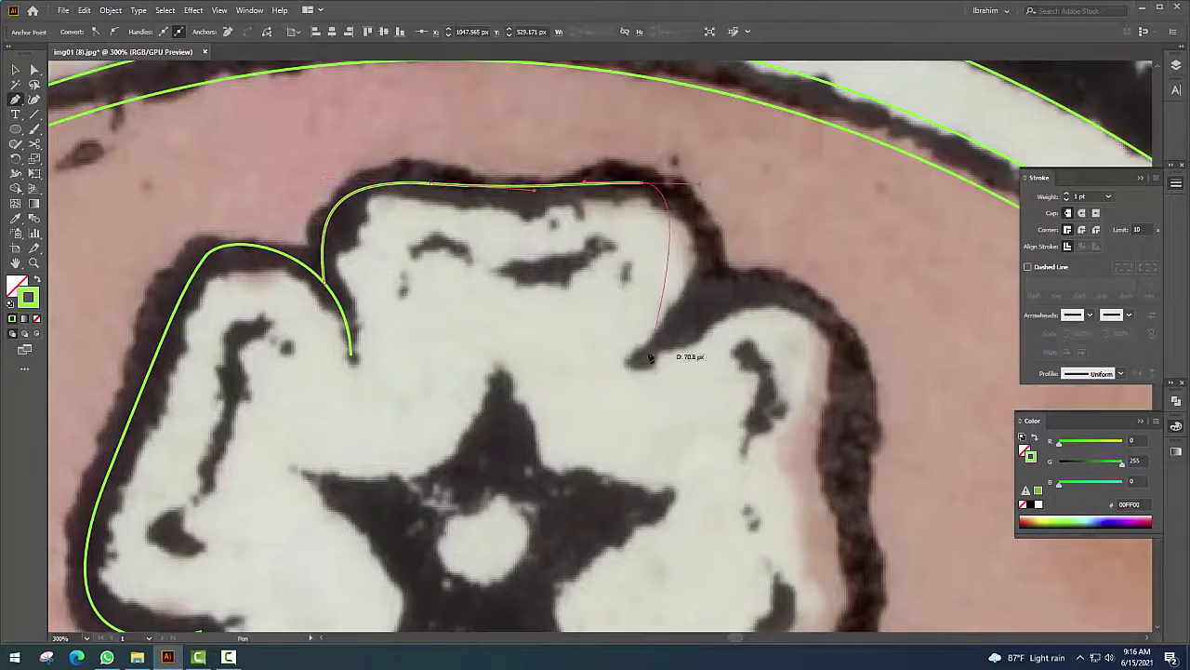
scroll(533, 430, right, 3)
key(Escape)
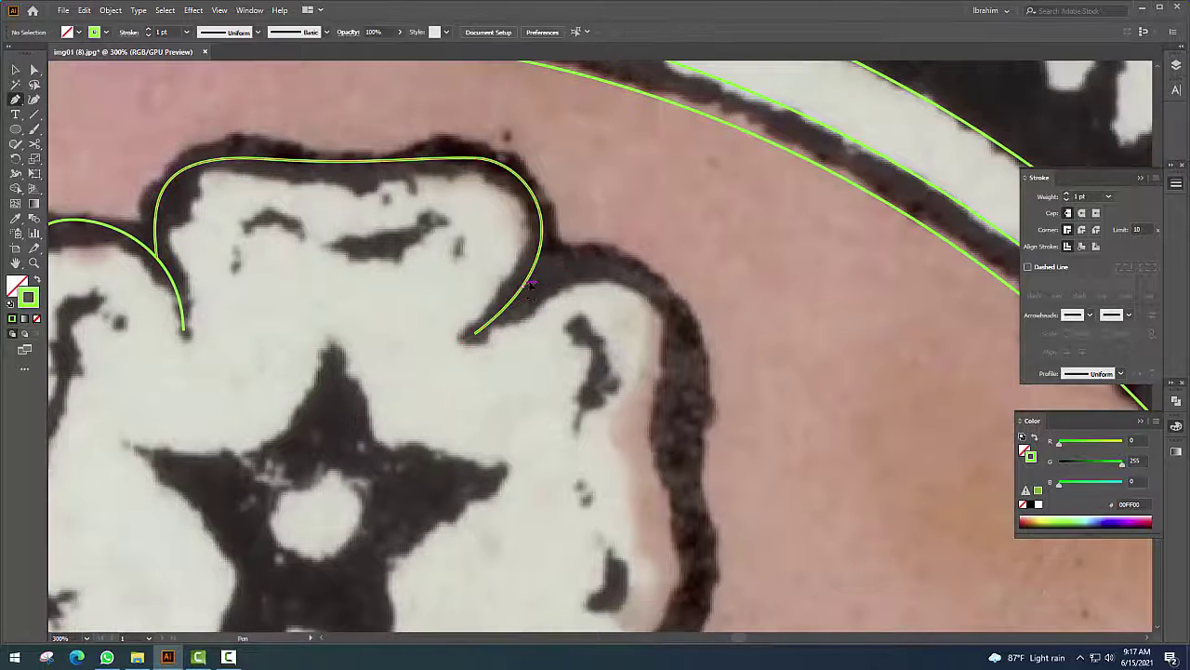
Continue the rose outline down the right side of the top and right petals
drag(526, 284, 599, 245)
scroll(585, 193, down, 2)
scroll(585, 193, right, 2)
drag(569, 321, 561, 490)
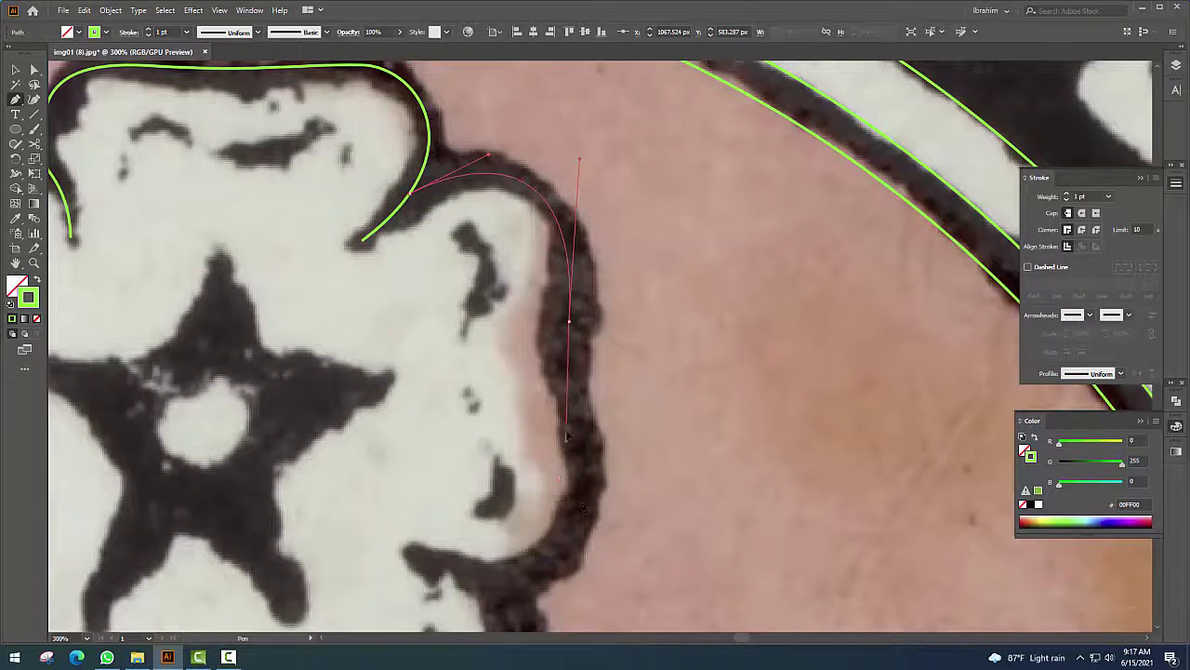
scroll(566, 436, down, 4)
drag(456, 337, 193, 279)
drag(455, 337, 452, 328)
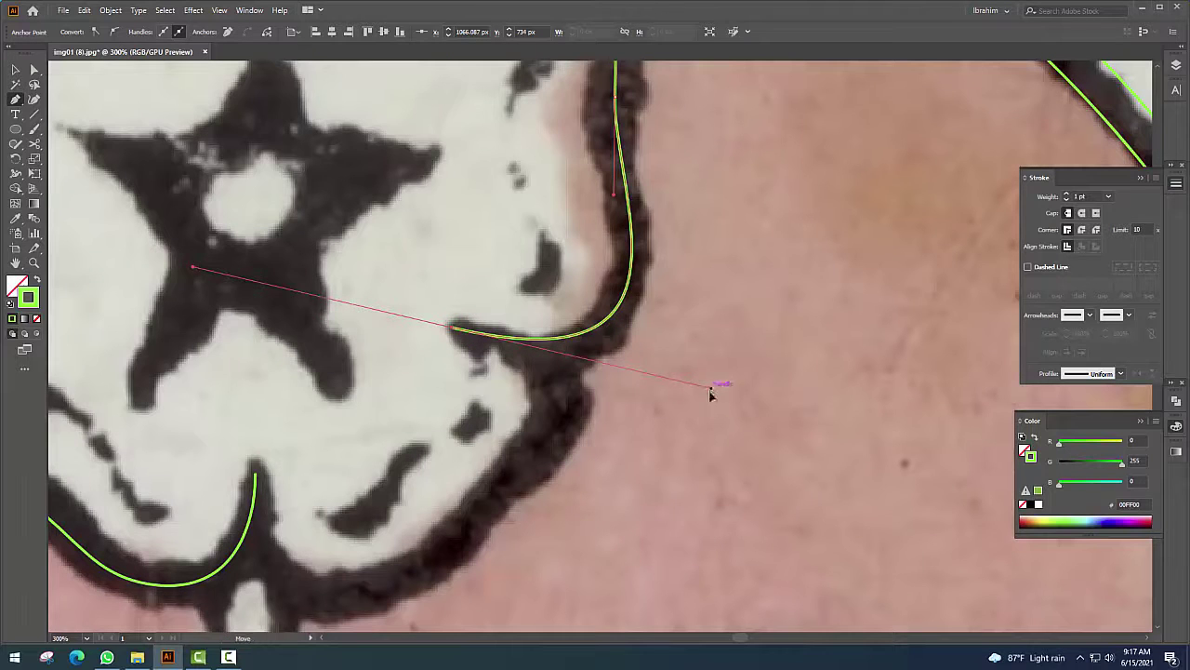
Trace along the lower right petal and close the outline at its starting point
ctrl+click(632, 452)
drag(534, 363, 708, 270)
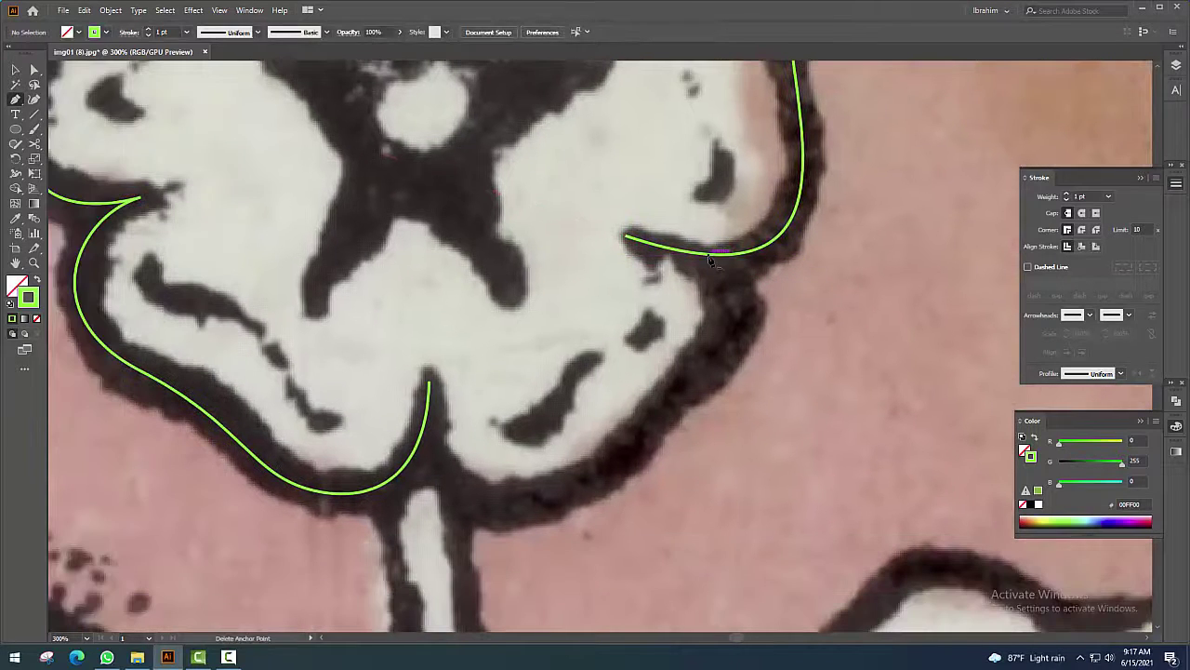
drag(632, 453, 728, 398)
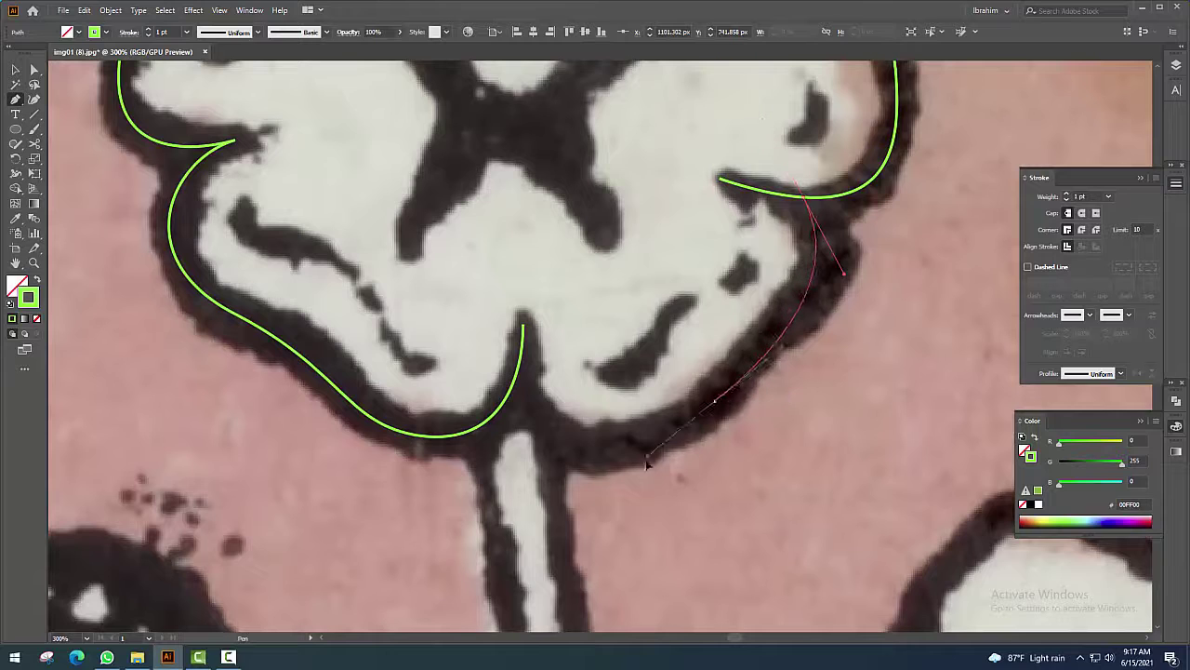
drag(655, 453, 655, 451)
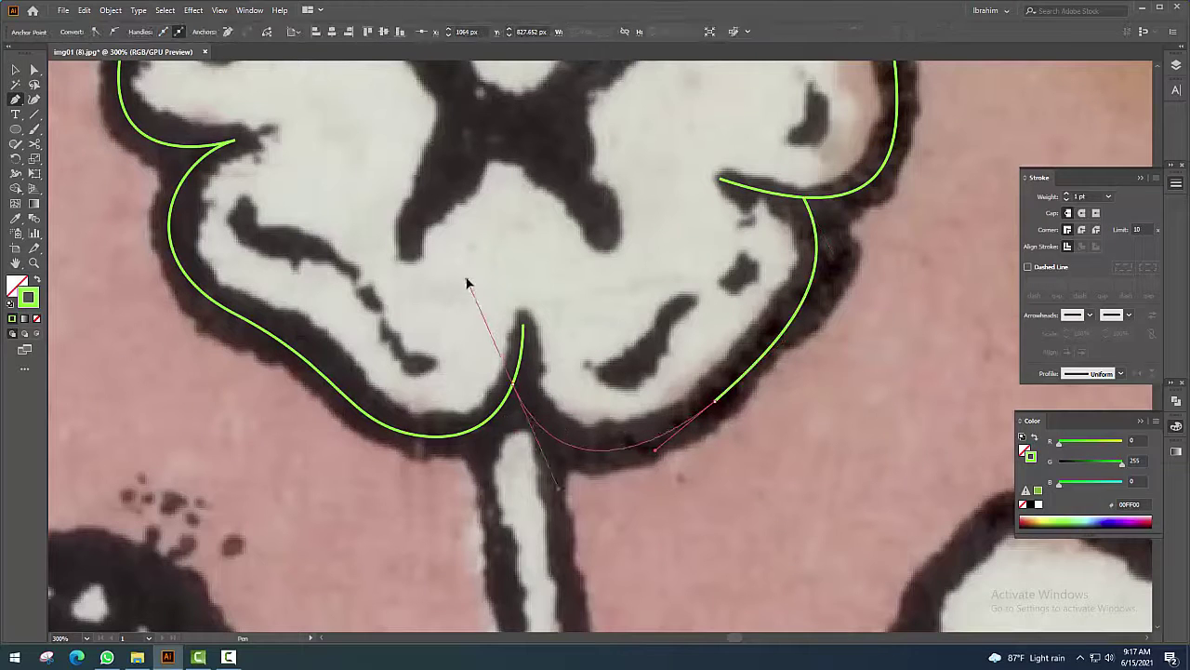
drag(467, 282, 470, 288)
key(ctrl+minus)
key(ctrl+minus)
key(ctrl+minus)
Select the rose outline and raise its stroke weight to 5 pt
ctrl+click(606, 402)
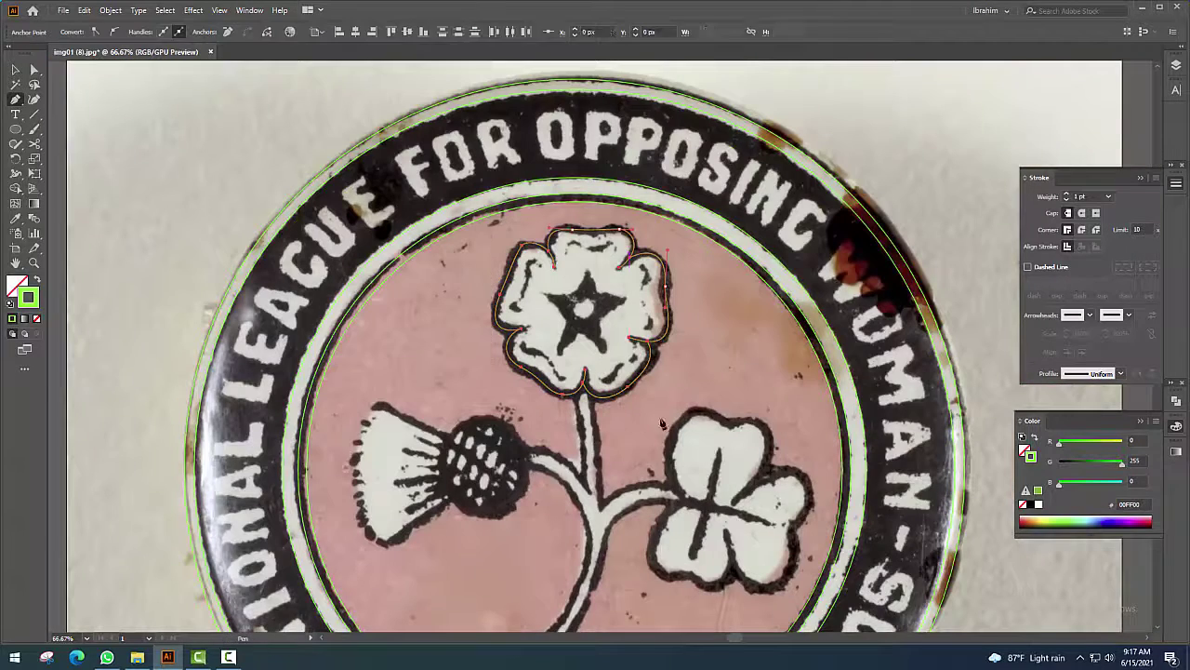
key(ctrl+plus)
click(1069, 194)
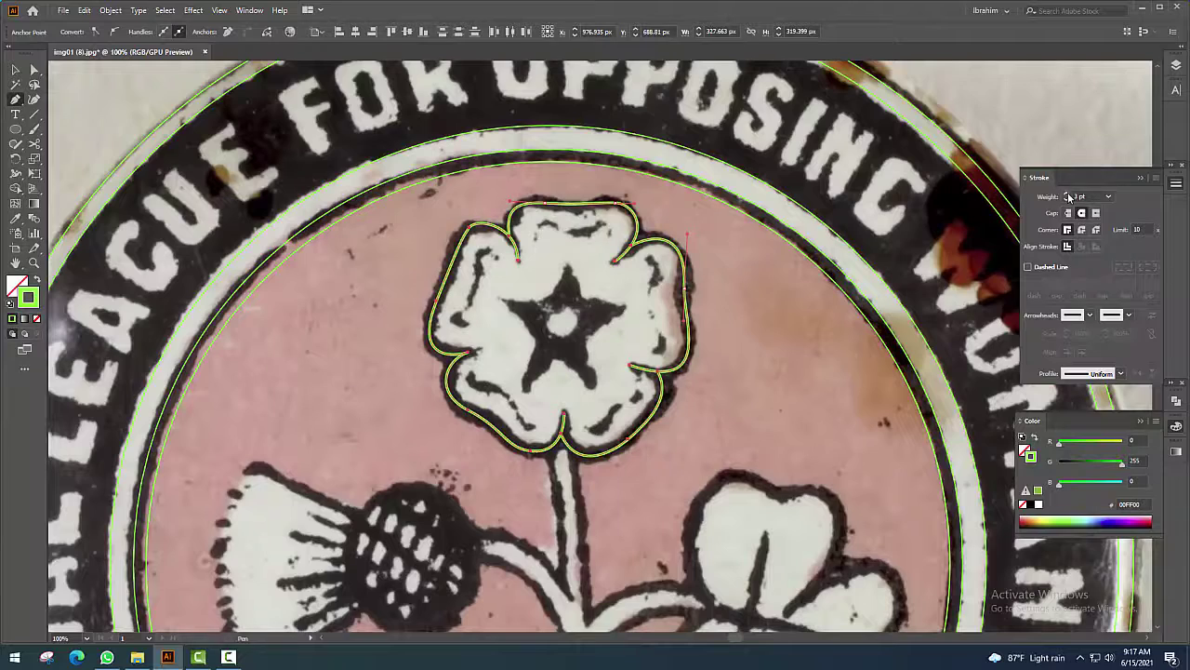
click(1069, 194)
click(1070, 195)
text(15)
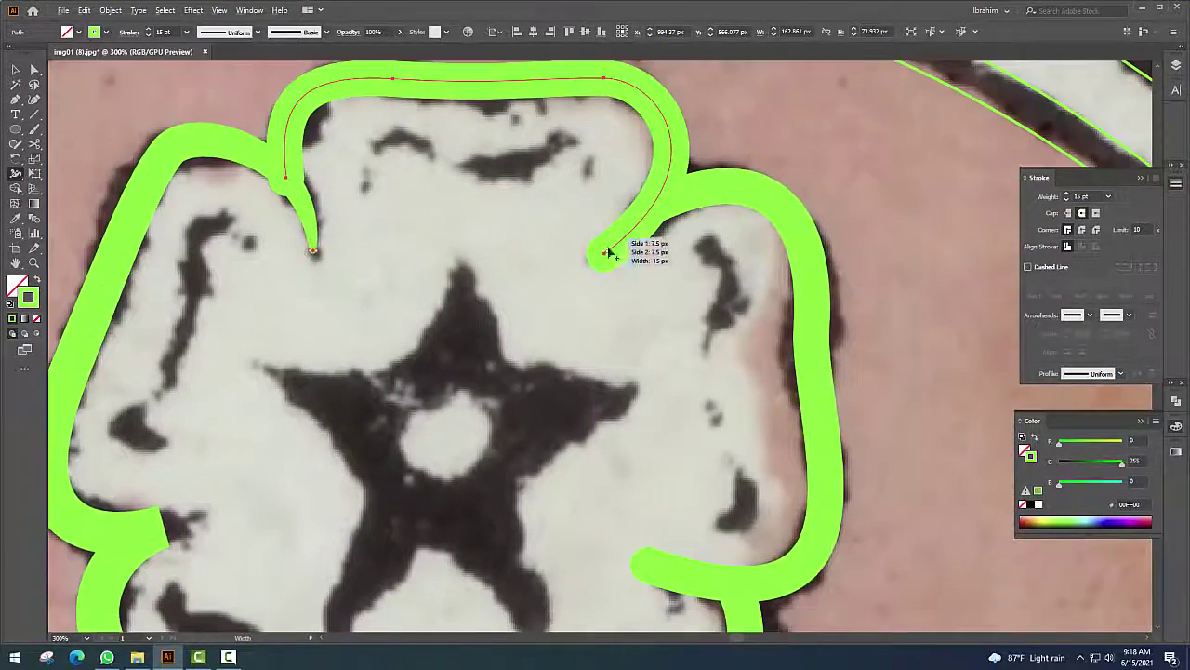
Taper the end of the upper petal stroke
scroll(609, 252, up, 2)
drag(609, 252, 618, 256)
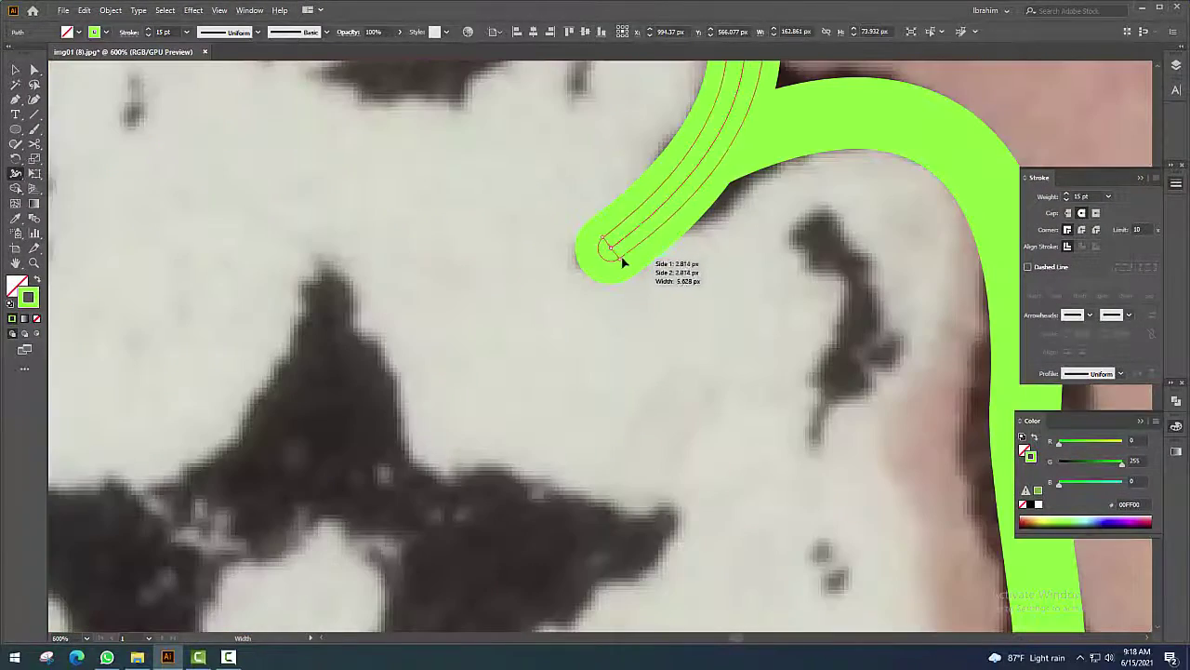
scroll(630, 266, down, 5)
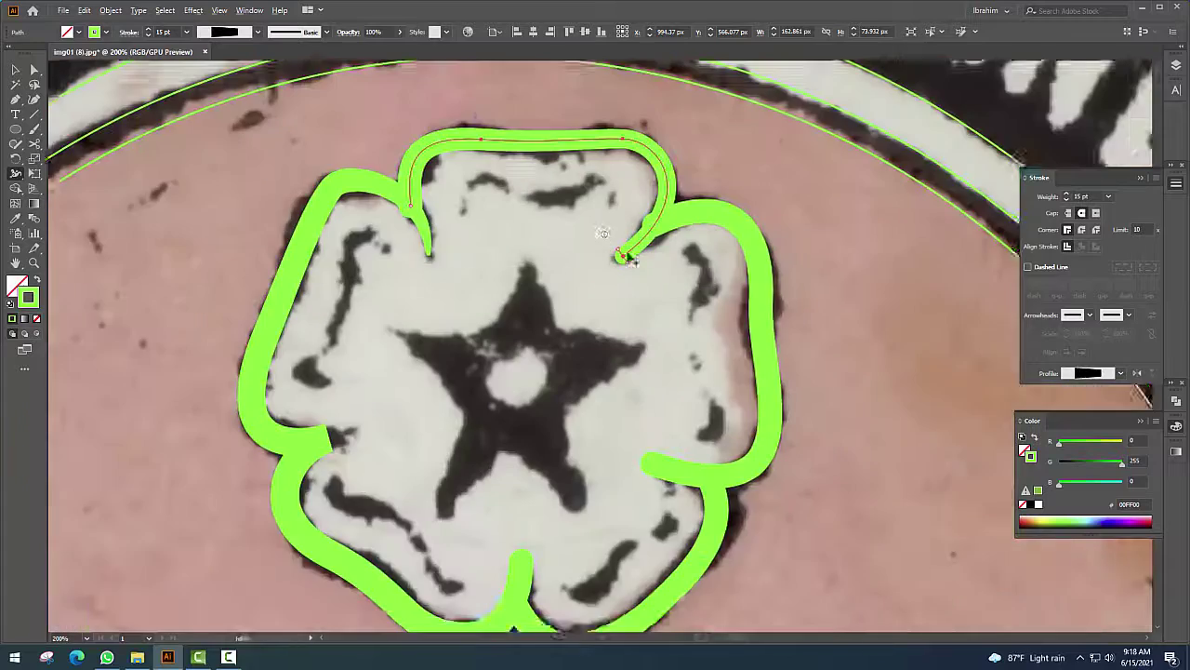
scroll(477, 300, up, 8)
drag(477, 300, 531, 335)
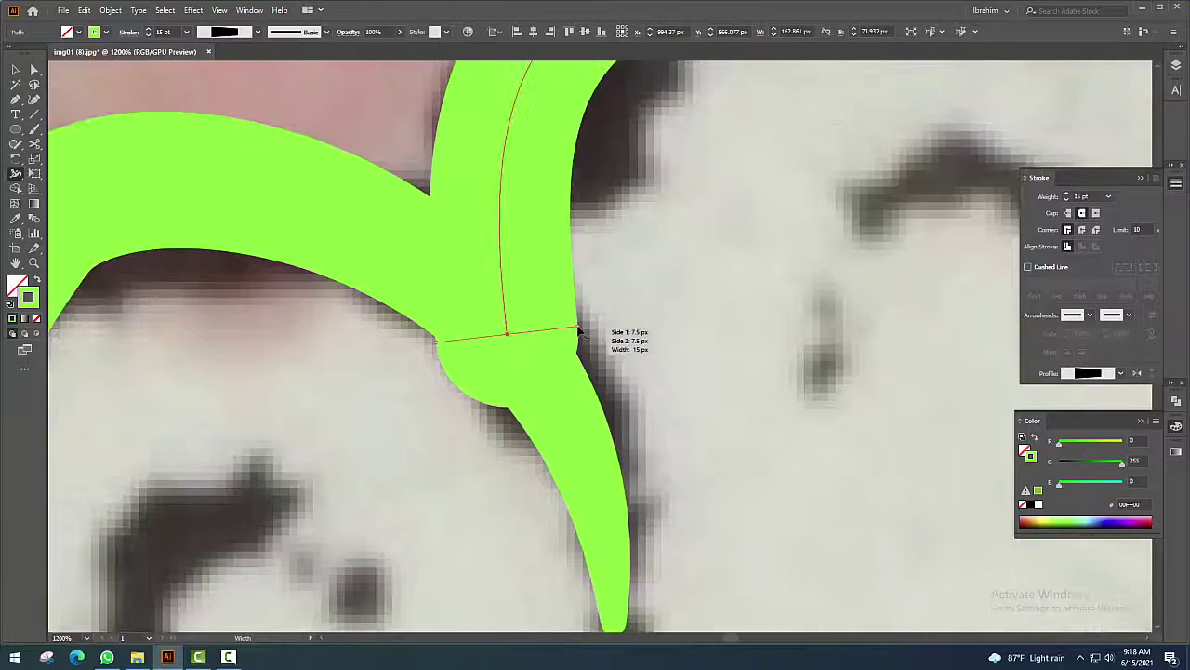
scroll(505, 300, down, 5)
scroll(483, 396, up, 3)
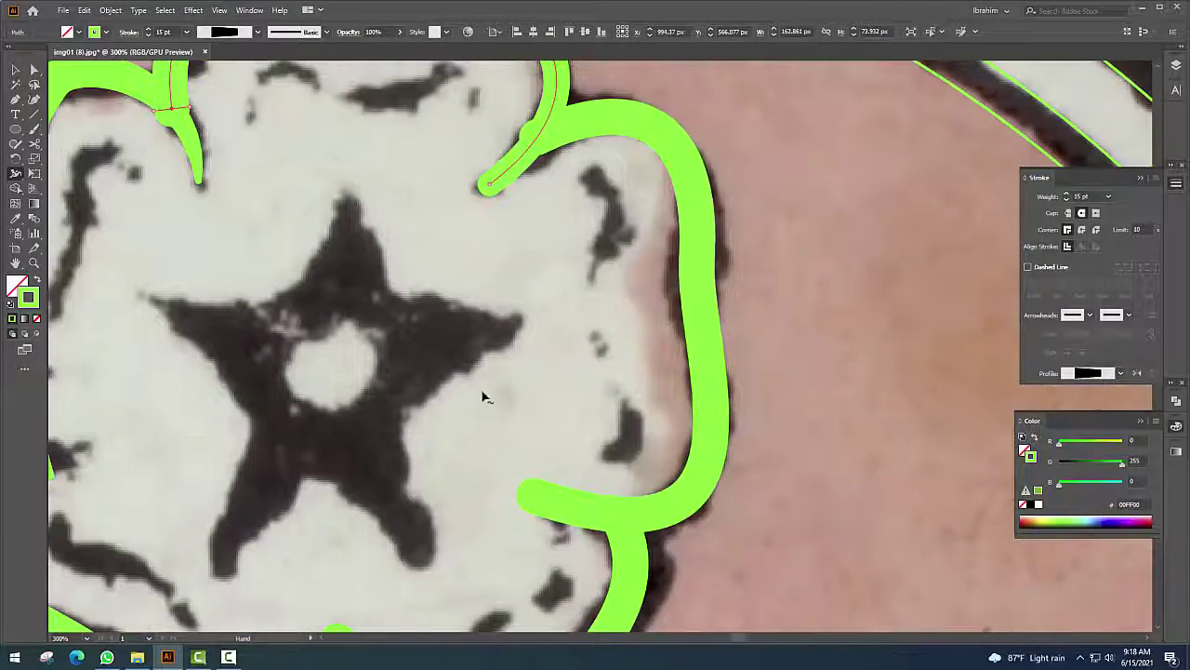
scroll(457, 489, down, 2)
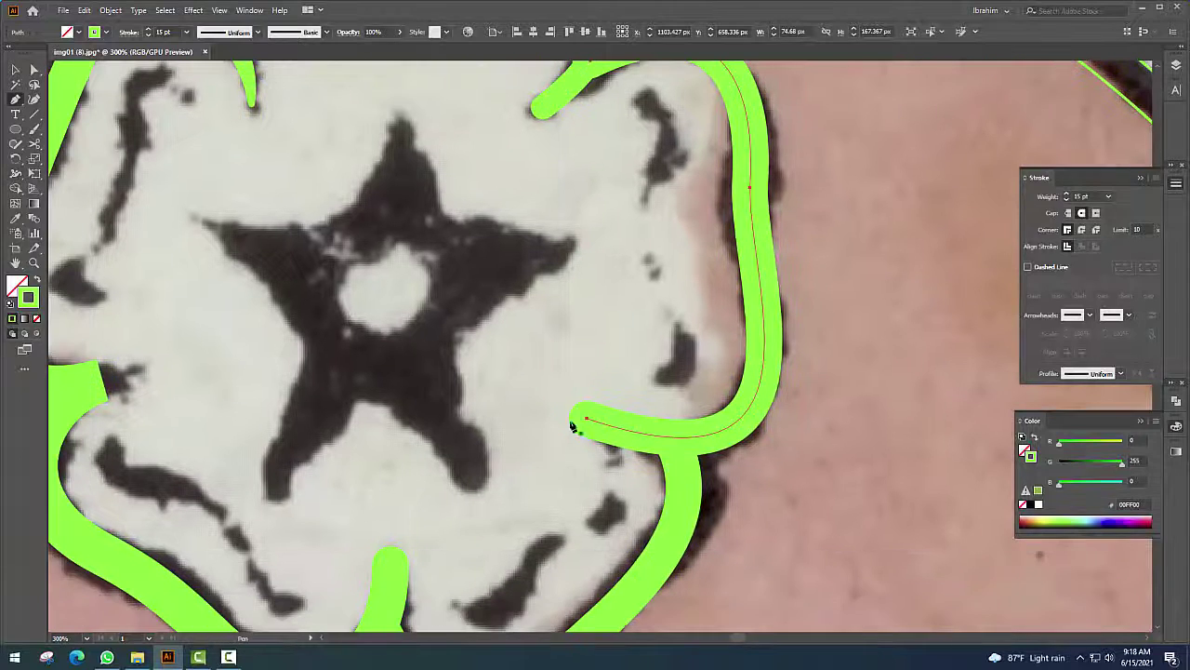
With the Width Tool, taper the right stroke and the lower petal's tip
ctrl+click(584, 419)
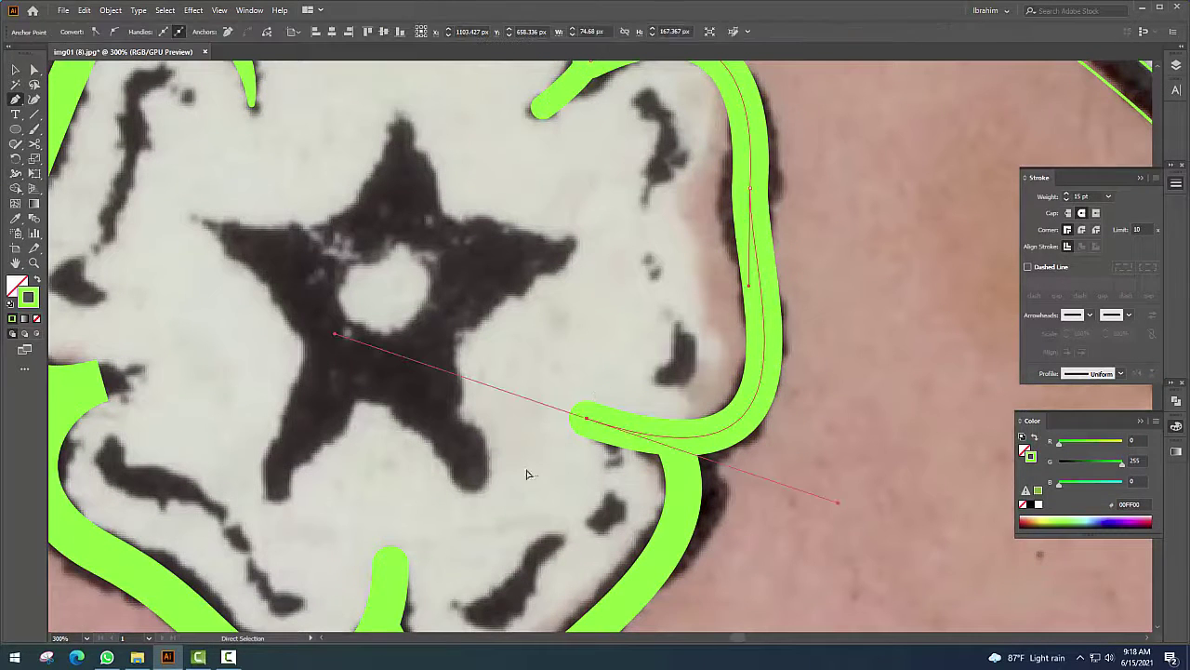
click(17, 175)
mouse_move(589, 418)
mouse_down()
mouse_move(582, 430)
mouse_move(702, 418)
mouse_up()
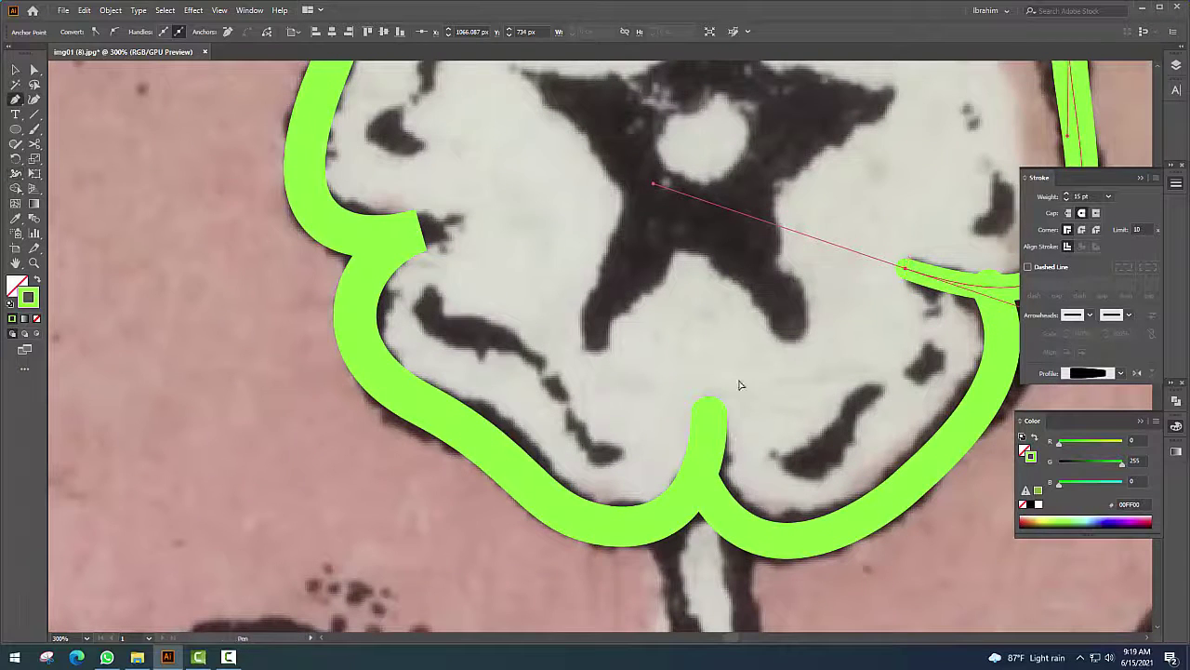
click(712, 411)
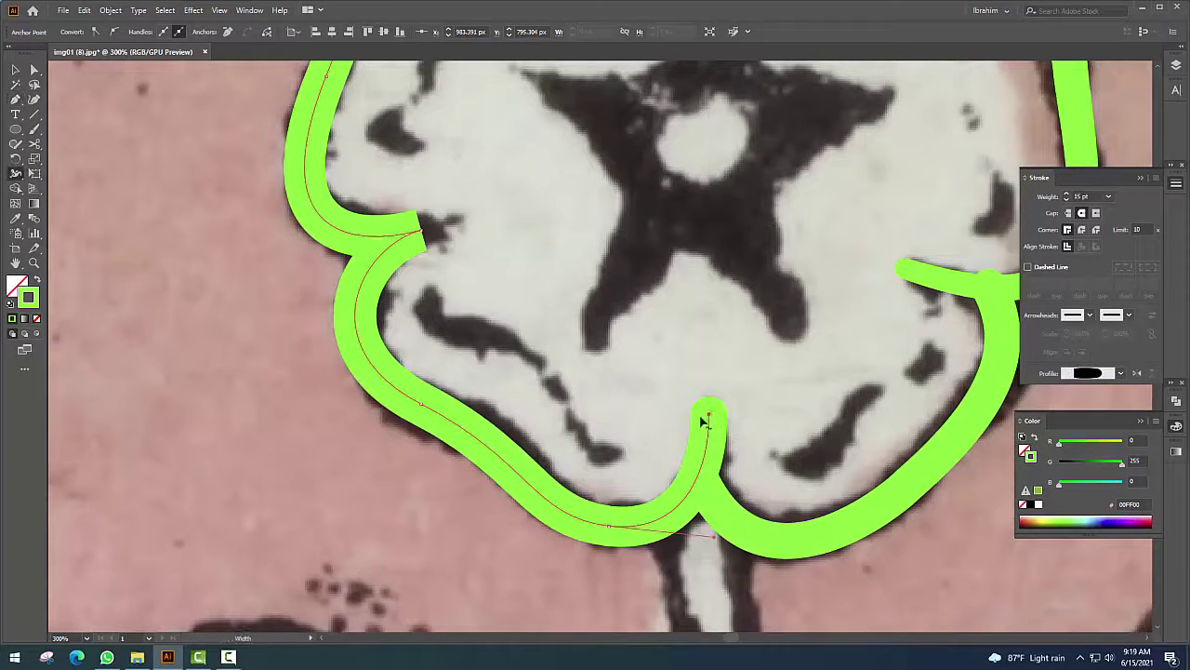
mouse_move(727, 418)
mouse_down()
mouse_move(710, 412)
mouse_move(726, 420)
mouse_up()
Widen the stroke near the pointed tip at the path junction
drag(423, 232, 590, 372)
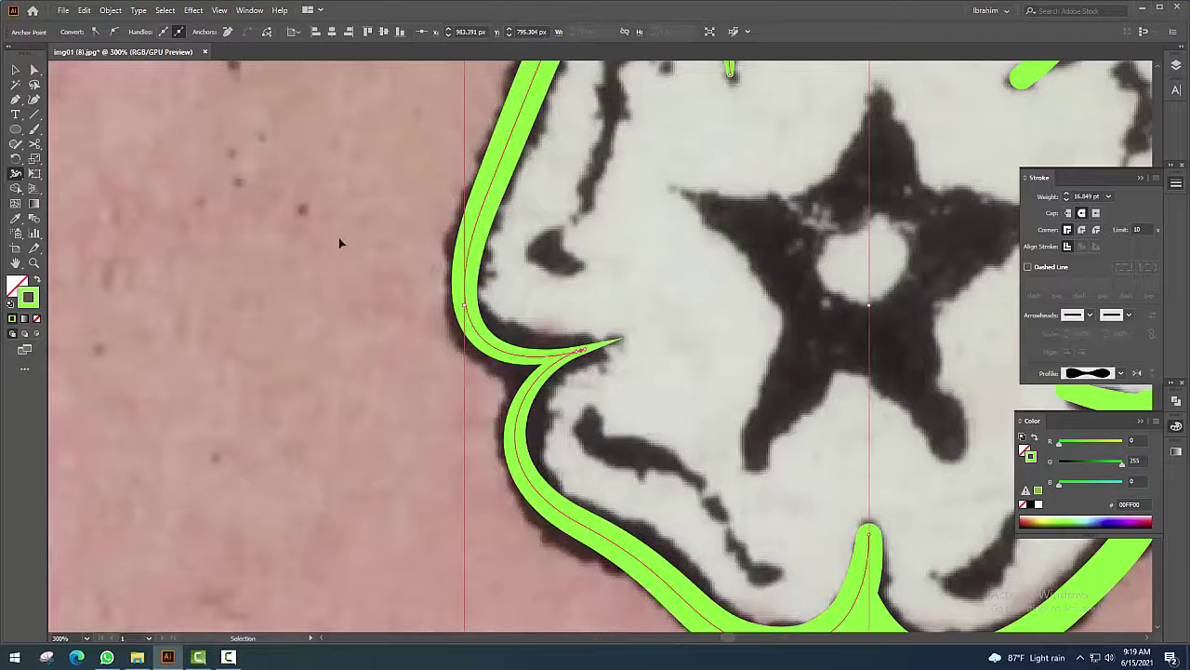
drag(404, 277, 366, 259)
scroll(495, 333, down, 2)
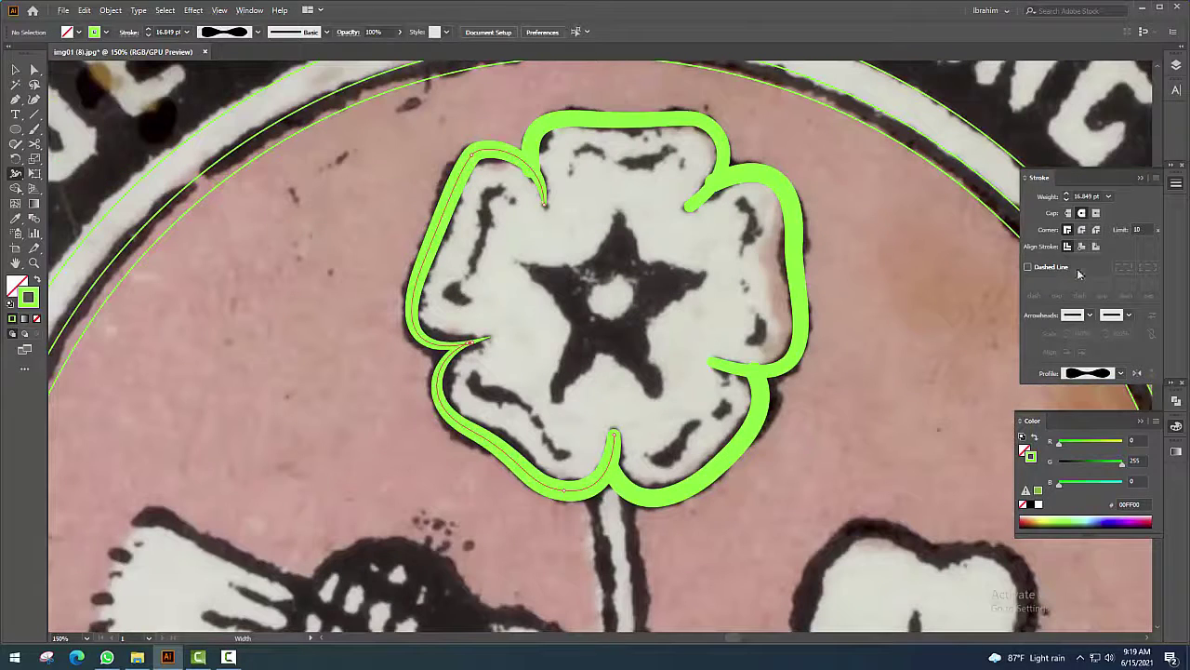
scroll(465, 349, up, 3)
scroll(465, 349, up, 4)
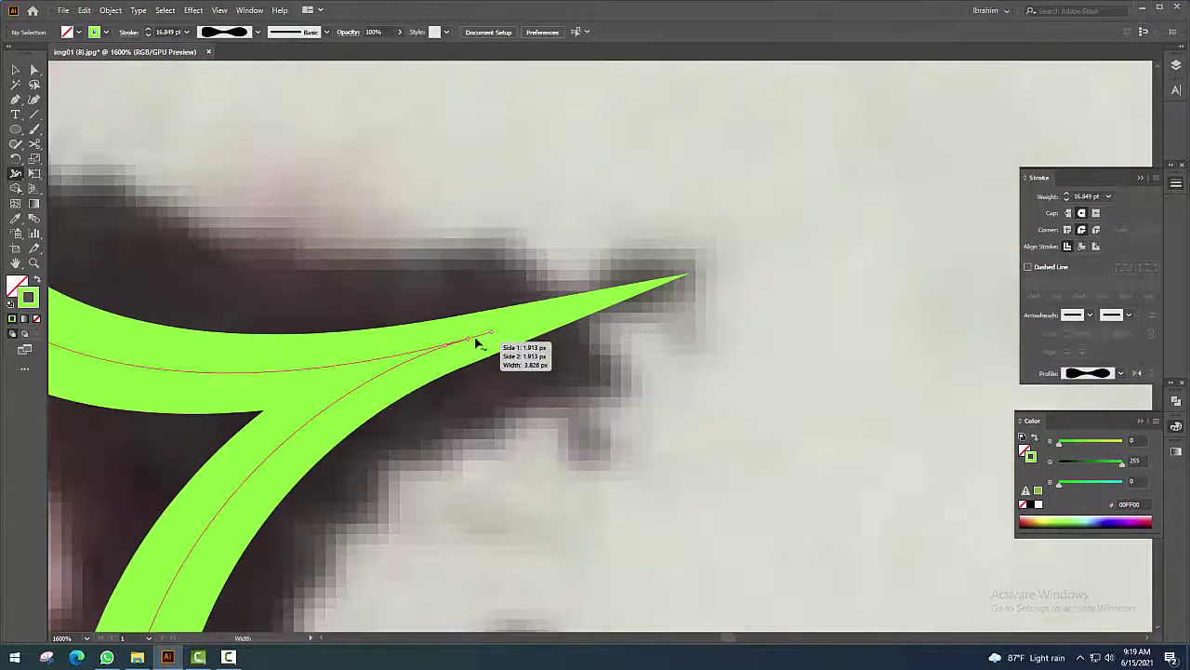
mouse_move(487, 336)
mouse_down()
mouse_move(537, 325)
mouse_move(465, 336)
mouse_up()
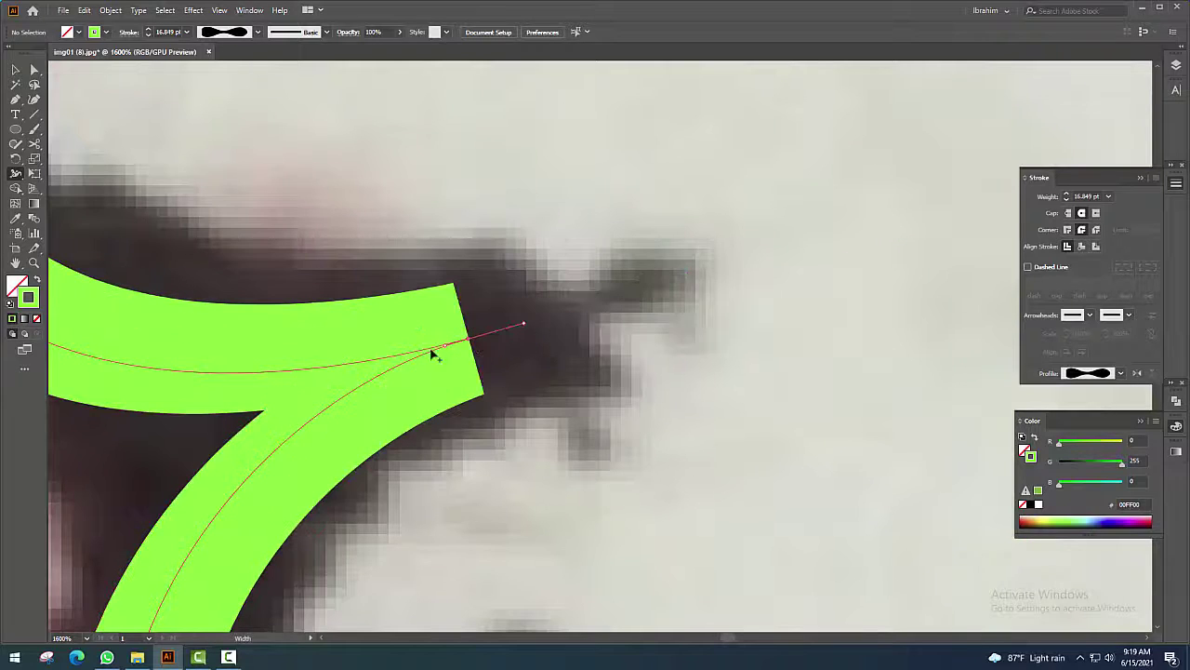
Reshape the sharp tip anchor's curve handles with Direct Selection
key(p)
ctrl+click(413, 404)
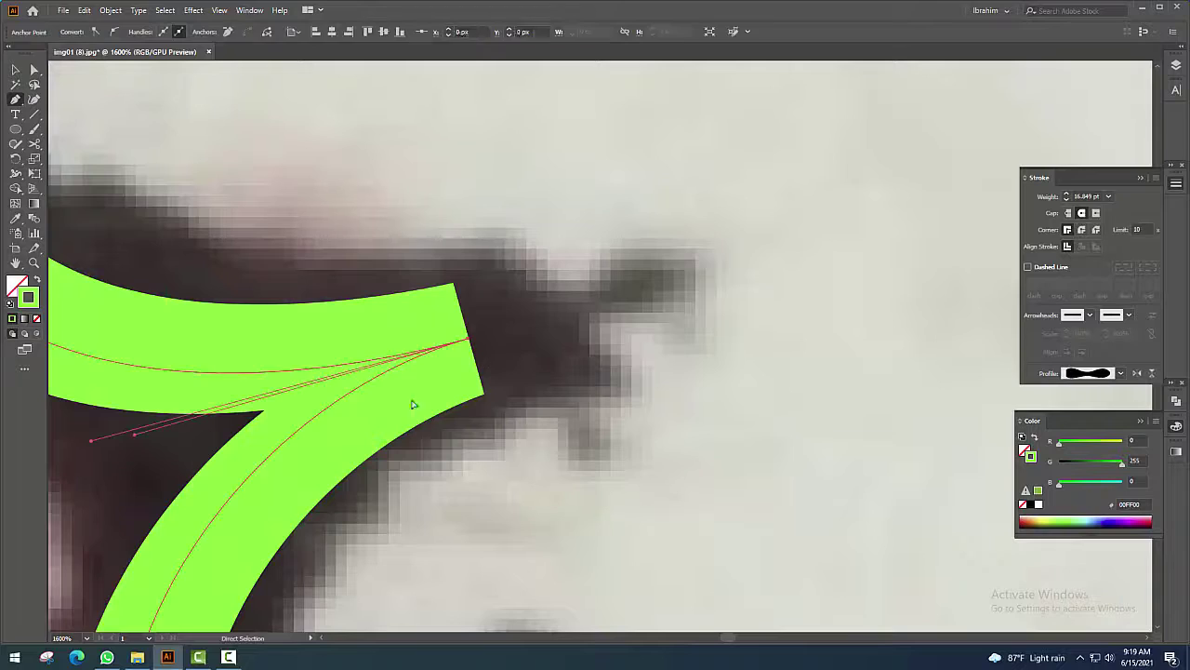
mouse_move(200, 446)
mouse_down()
mouse_move(506, 388)
mouse_move(414, 449)
mouse_up()
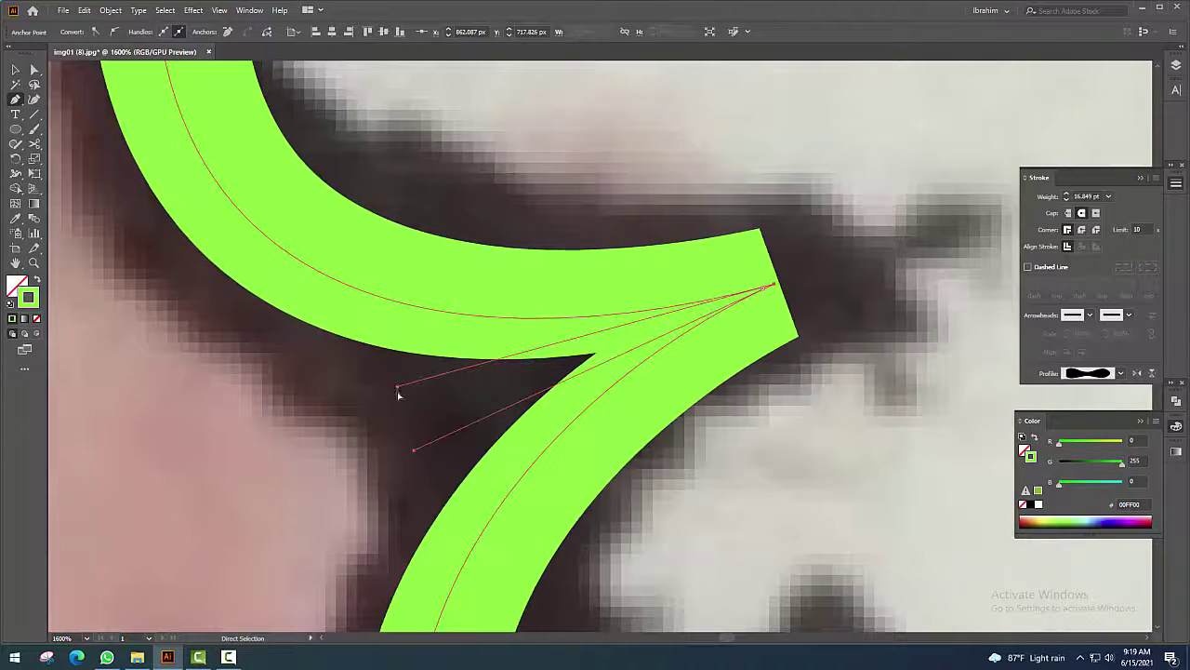
drag(398, 383, 330, 365)
scroll(372, 372, down, 3)
scroll(478, 377, down, 3)
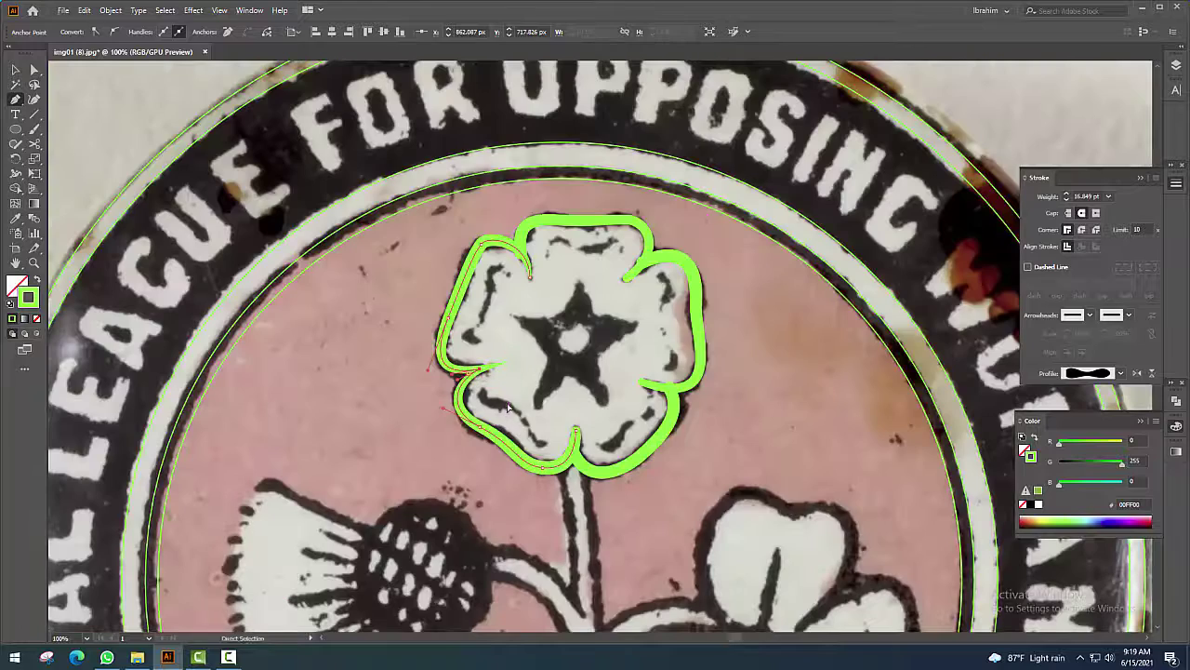
key(ctrl+shift+a)
scroll(507, 369, up, 4)
key(ctrl+z)
Apply a round join to the tip and widen it into a rounded end
click(1082, 229)
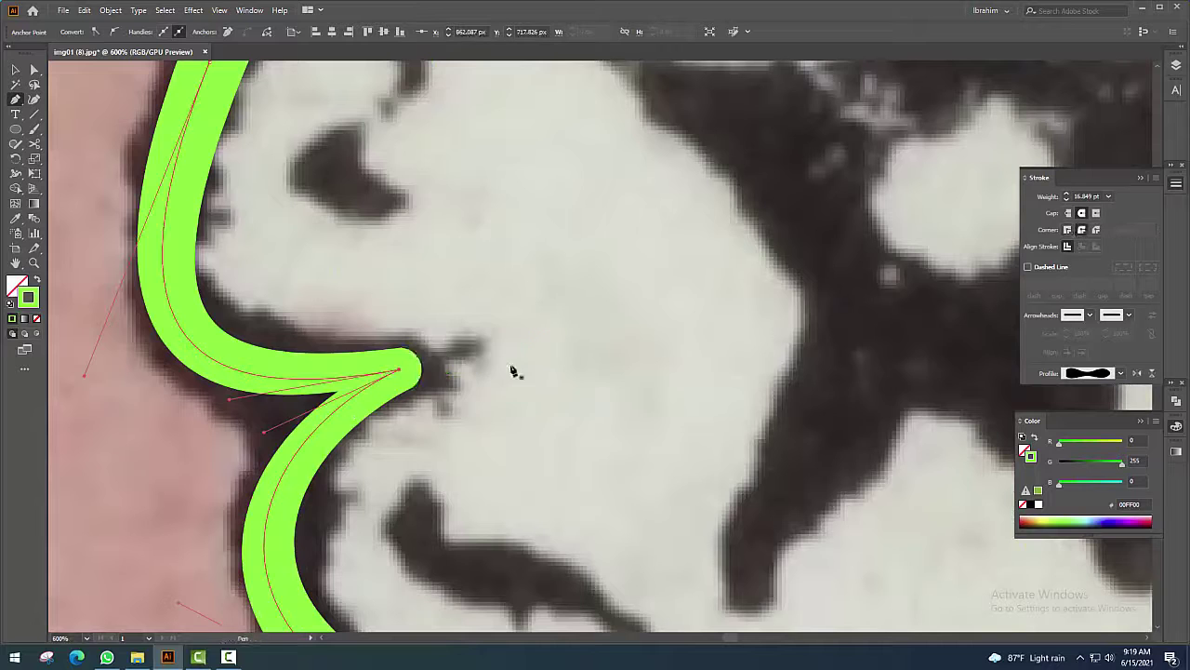
scroll(387, 373, up, 2)
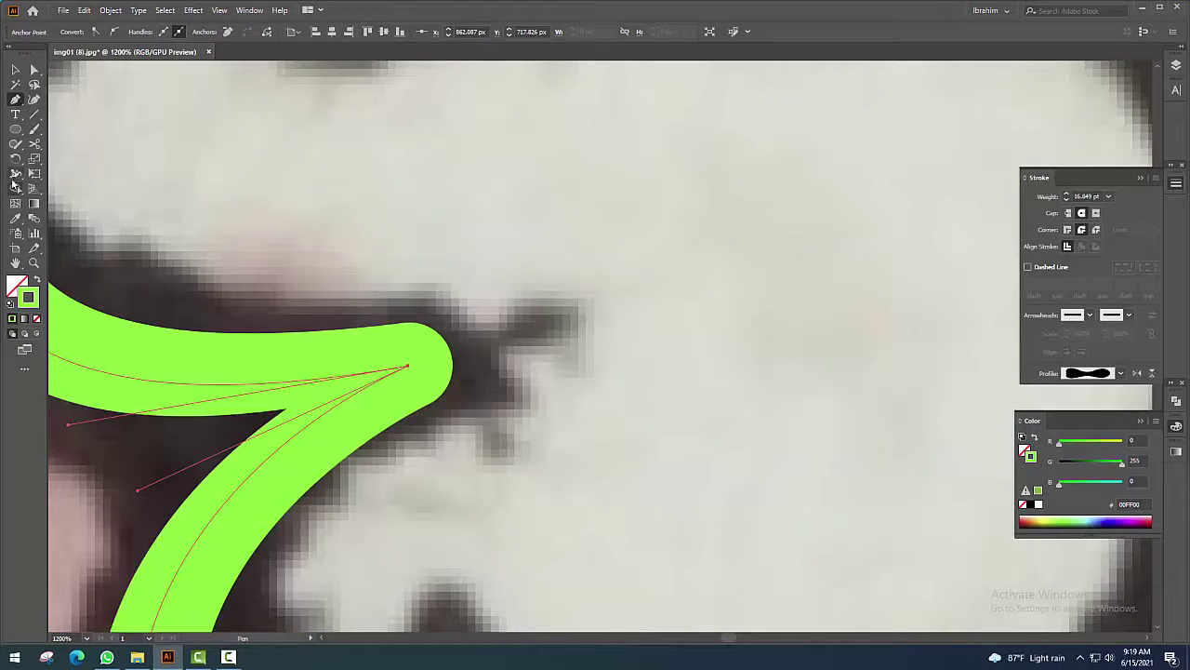
drag(405, 369, 370, 382)
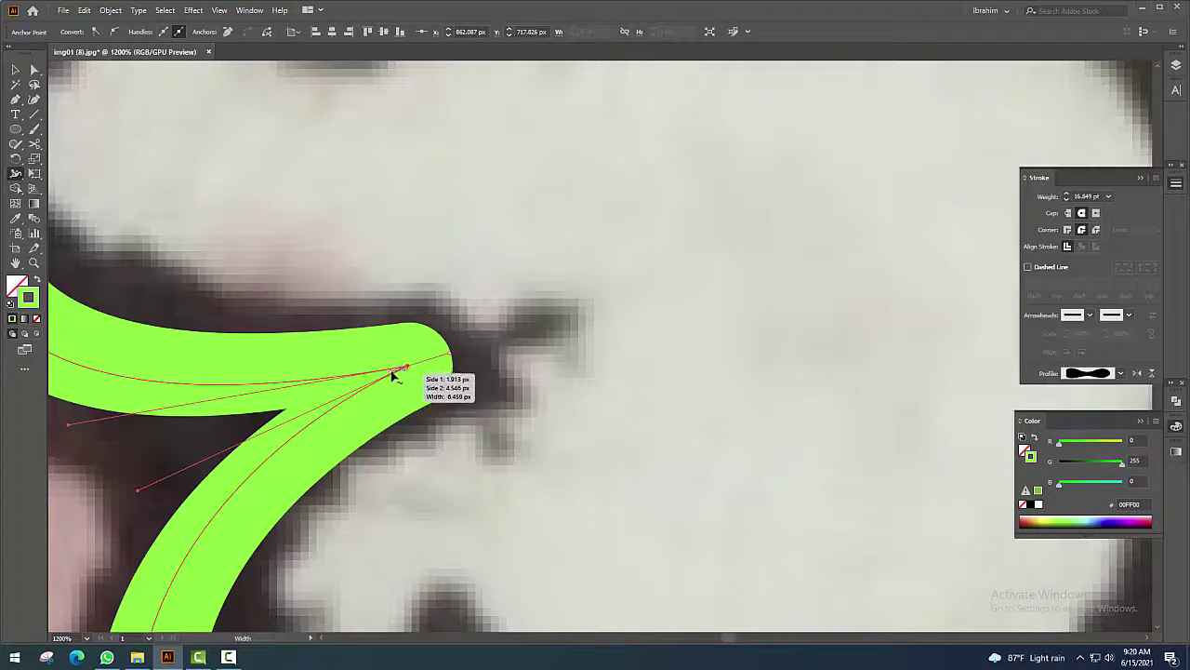
drag(370, 381, 392, 372)
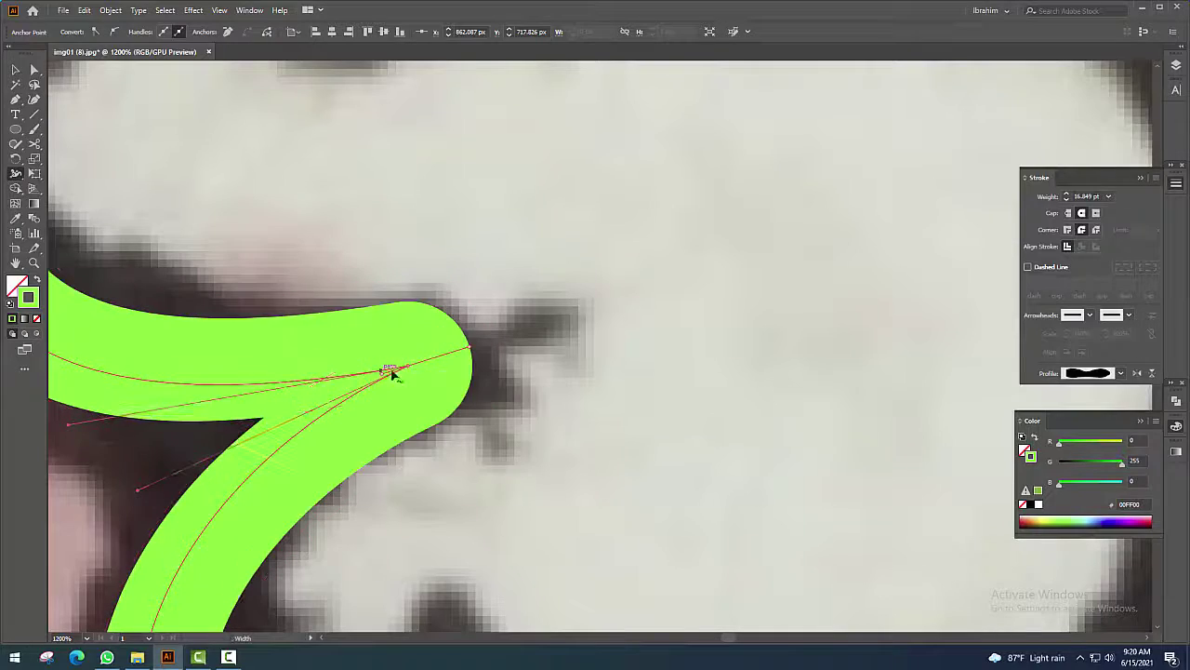
scroll(558, 412, down, 3)
scroll(539, 372, down, 4)
scroll(522, 351, up, 4)
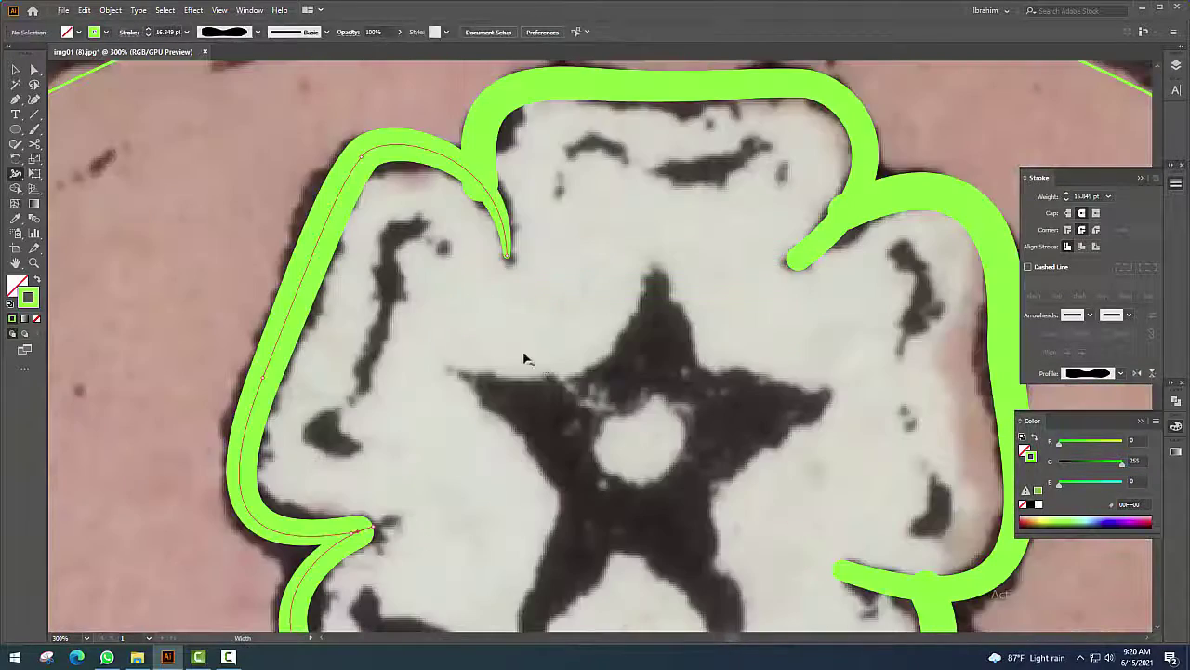
scroll(549, 353, down, 2)
drag(573, 355, 554, 337)
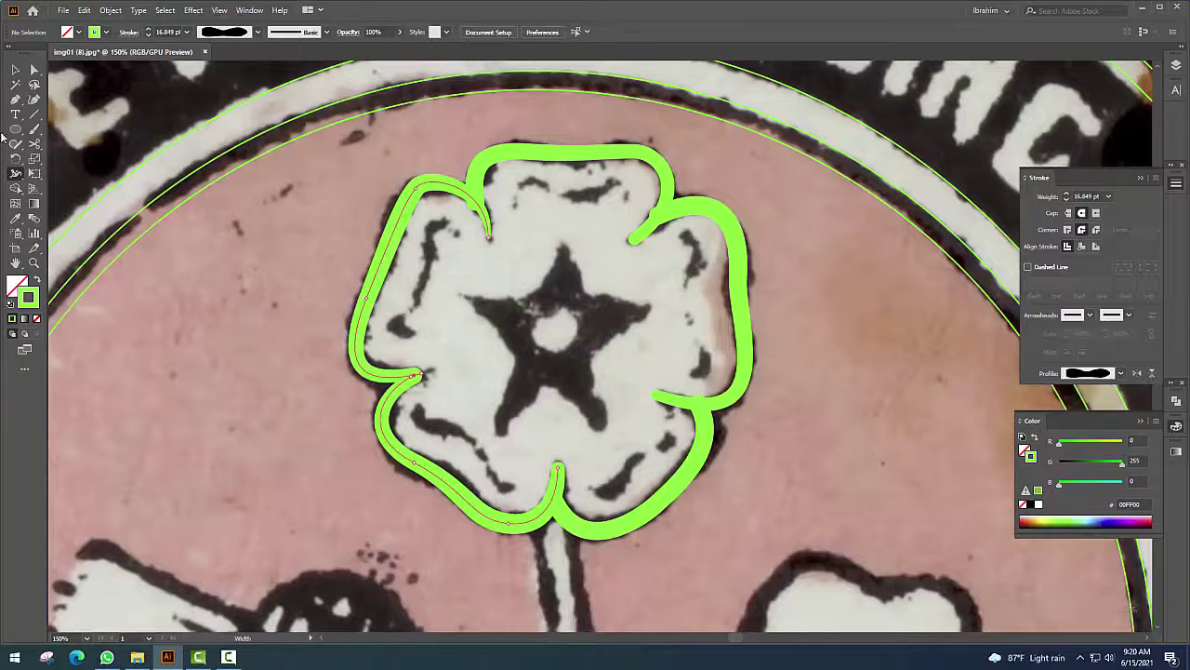
click(15, 71)
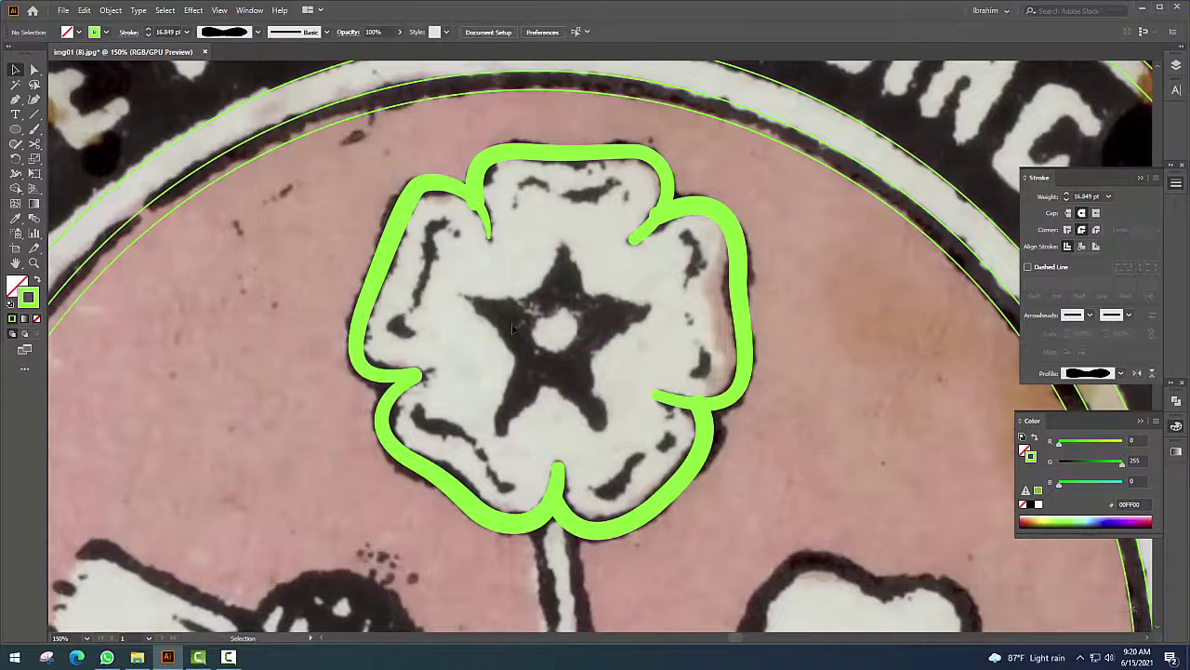
scroll(512, 326, down, 5)
Pen-trace the first two inner dark markings of the rose as curved paths
scroll(511, 346, up, 6)
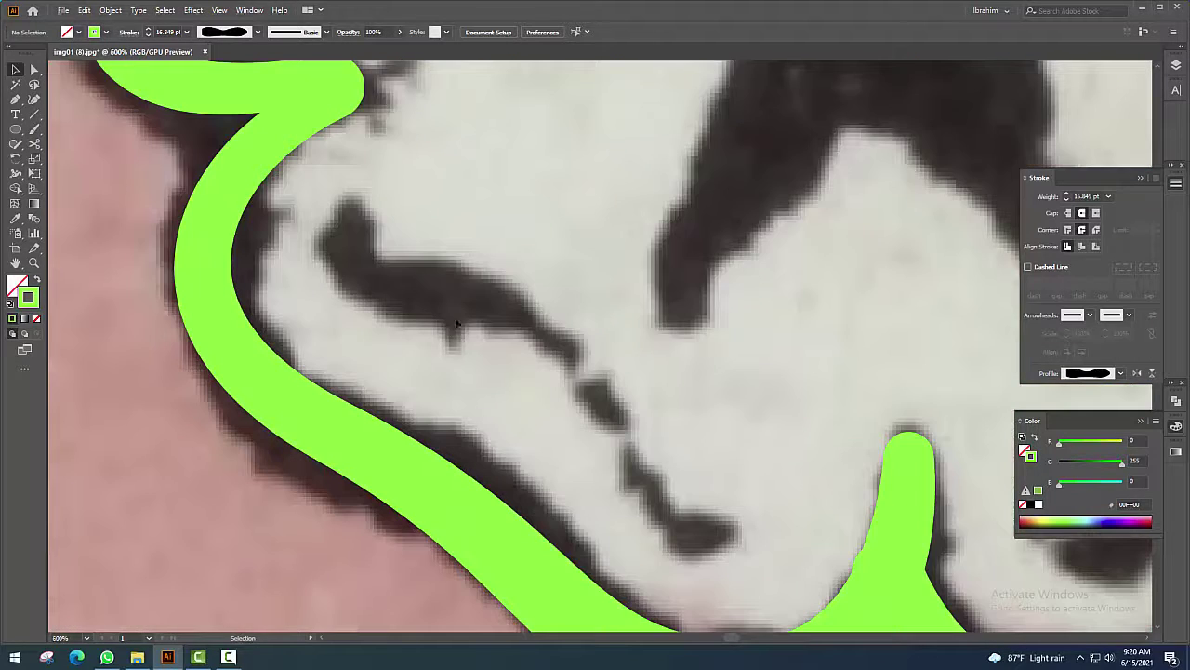
key(p)
click(358, 123)
click(351, 276)
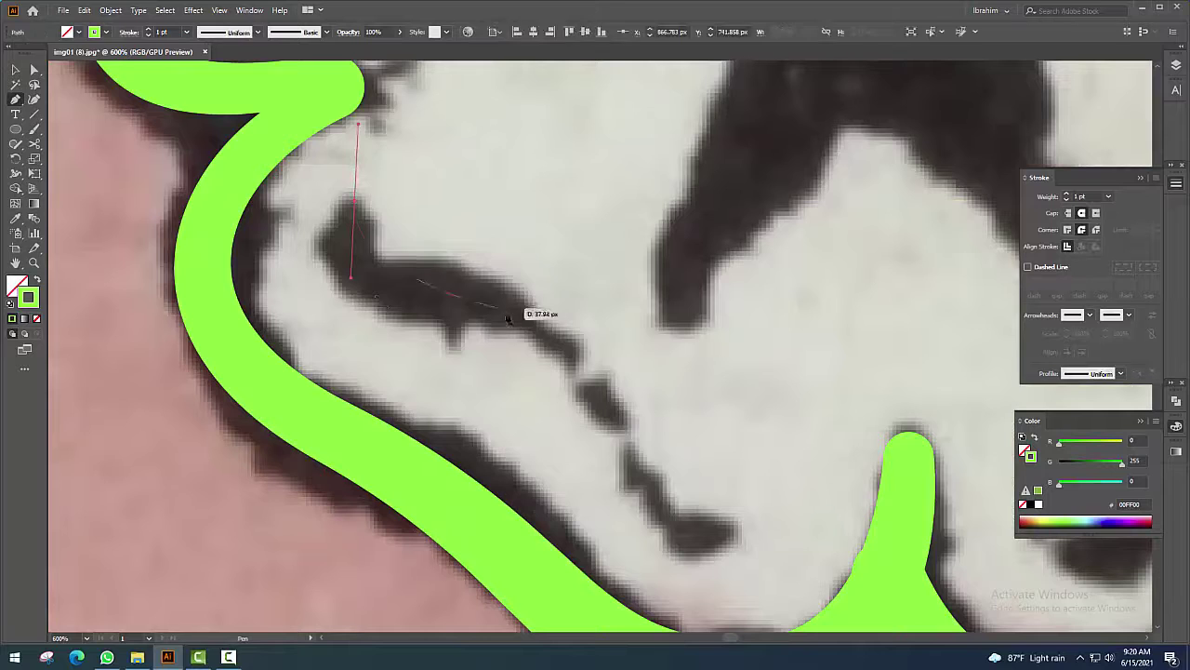
click(596, 346)
drag(684, 477, 531, 319)
click(505, 319)
click(571, 372)
drag(658, 194, 532, 253)
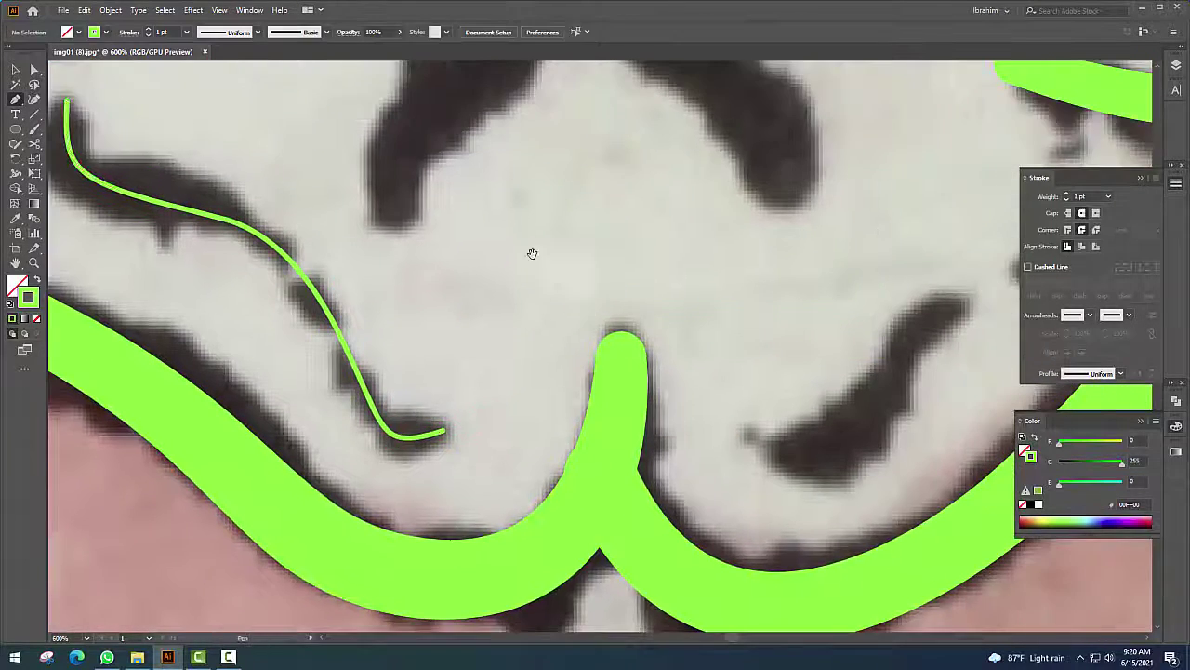
drag(857, 377, 563, 279)
click(609, 209)
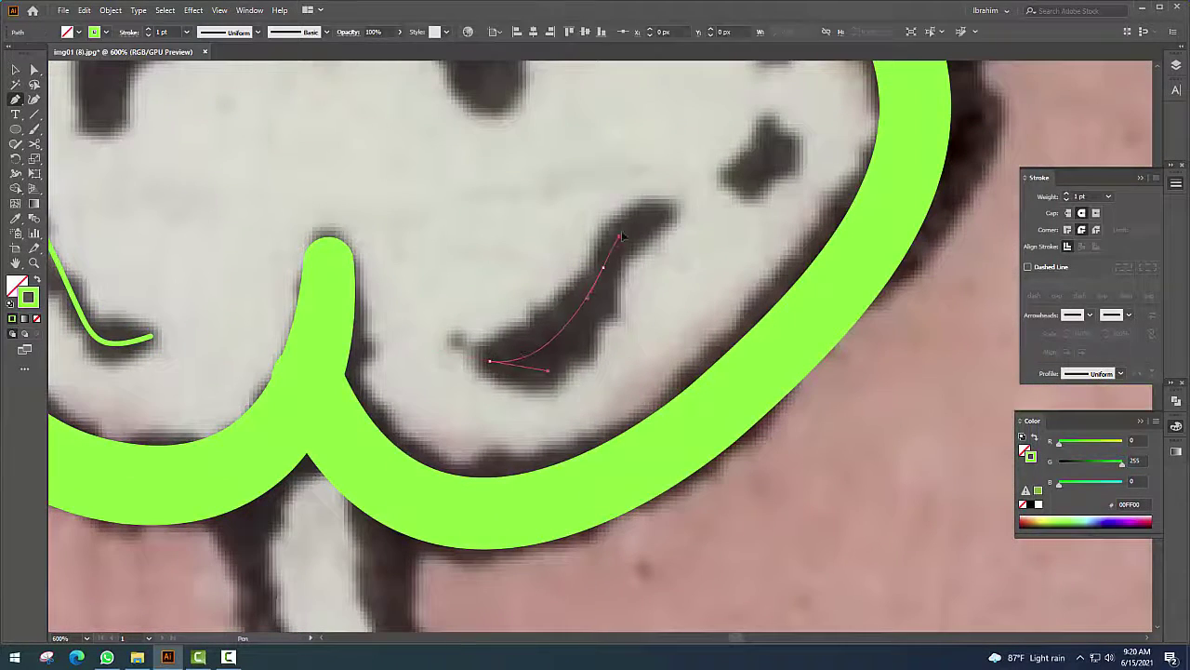
drag(702, 159, 565, 322)
drag(582, 219, 580, 223)
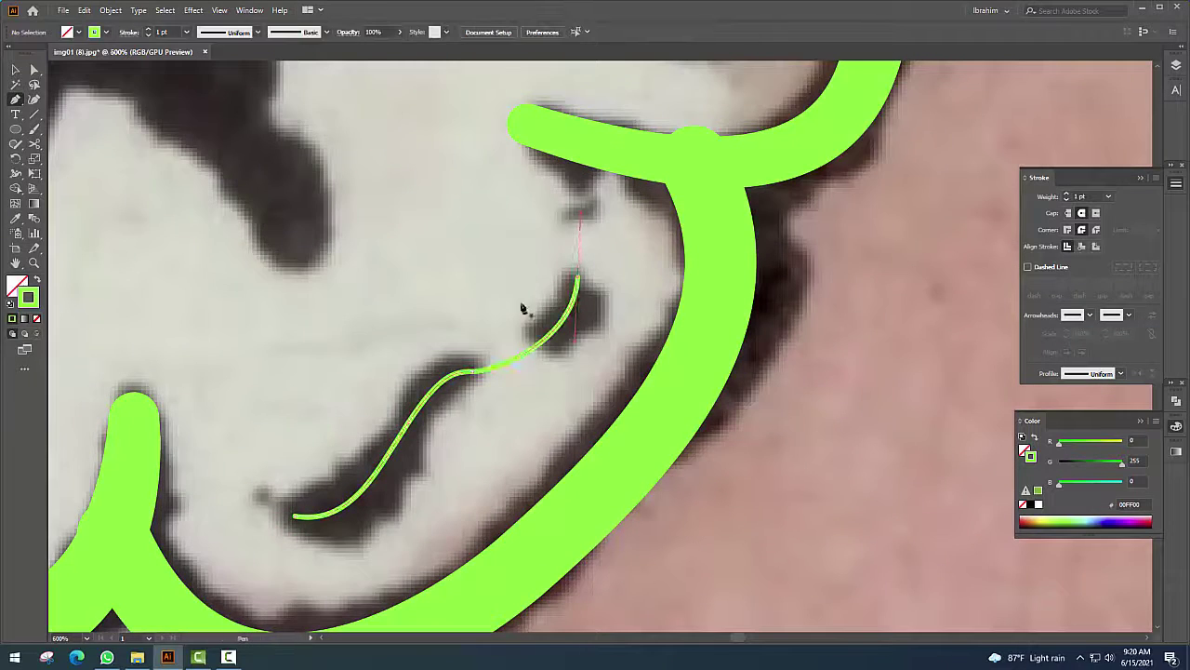
key(ctrl+minus)
key(ctrl+minus)
key(Escape)
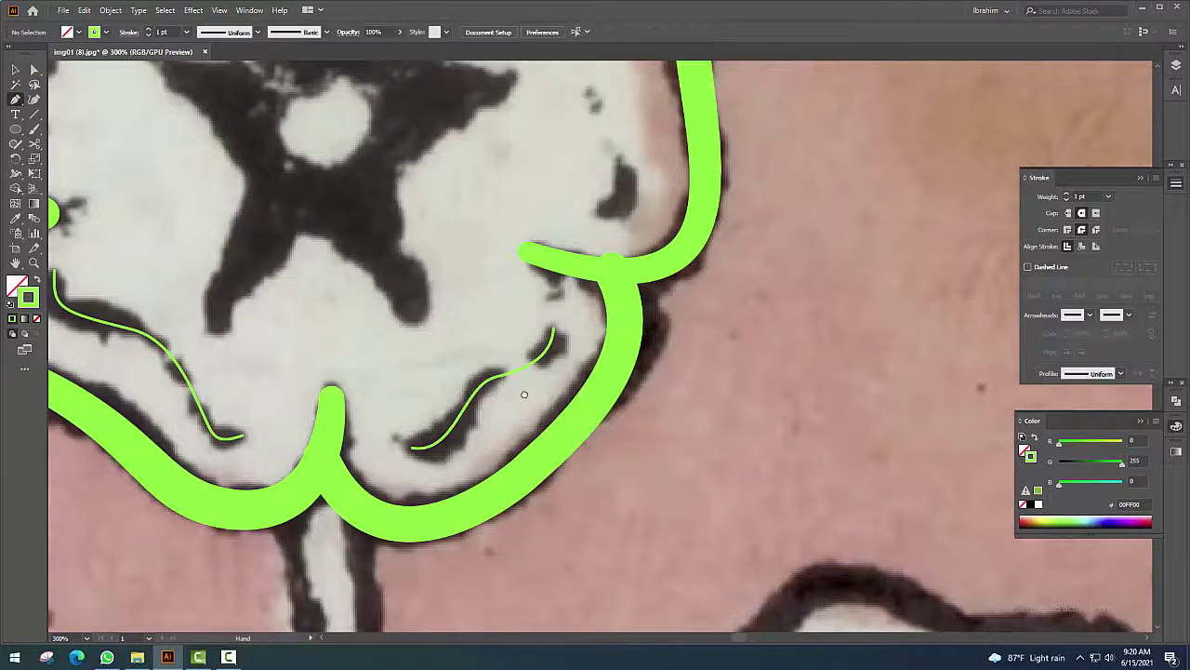
Trace the remaining right and left inner petal markings as separate curved lines
scroll(582, 209, up, 5)
drag(592, 316, 569, 370)
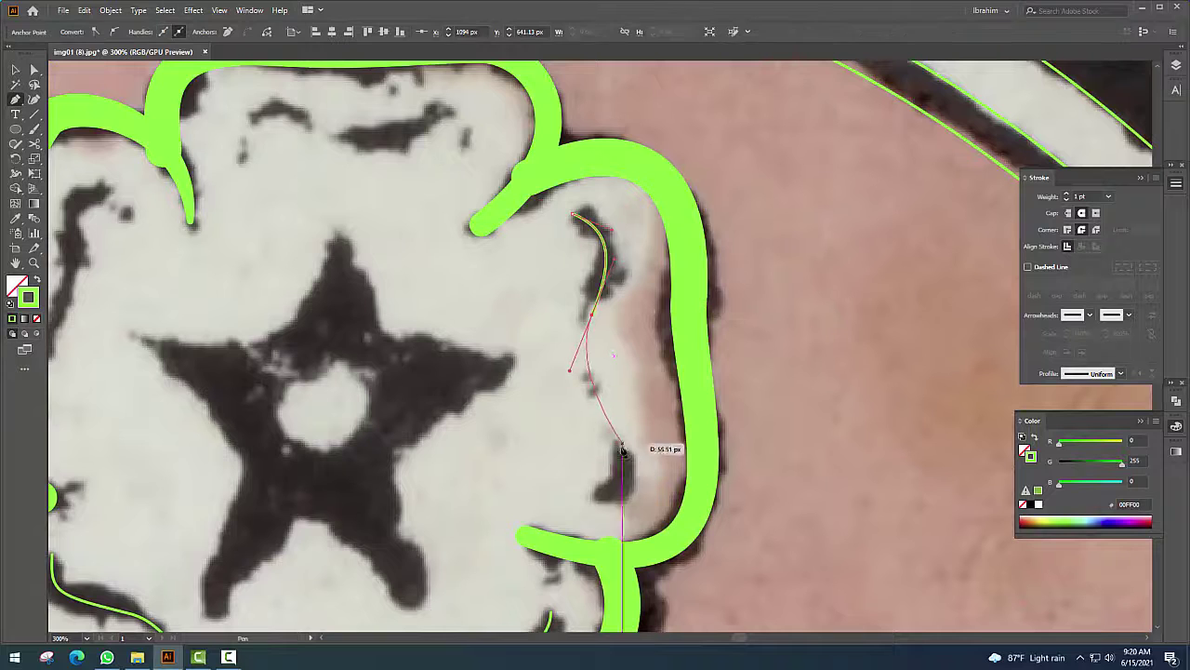
key(Escape)
scroll(535, 419, up, 3)
scroll(524, 361, left, 4)
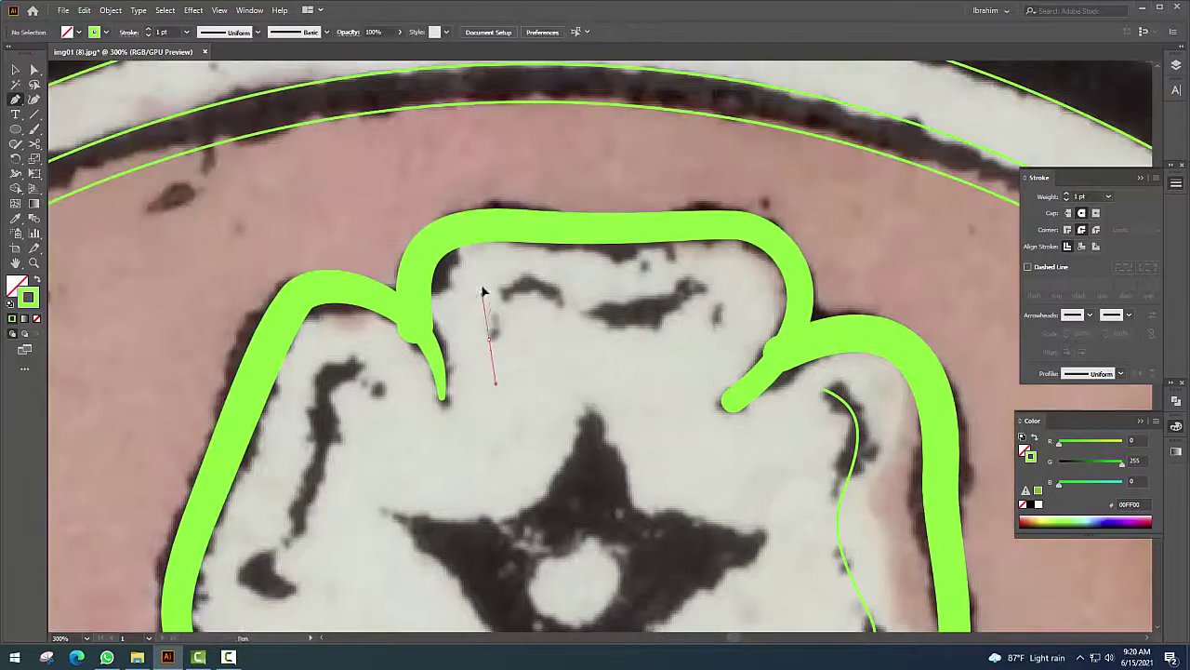
drag(574, 307, 630, 329)
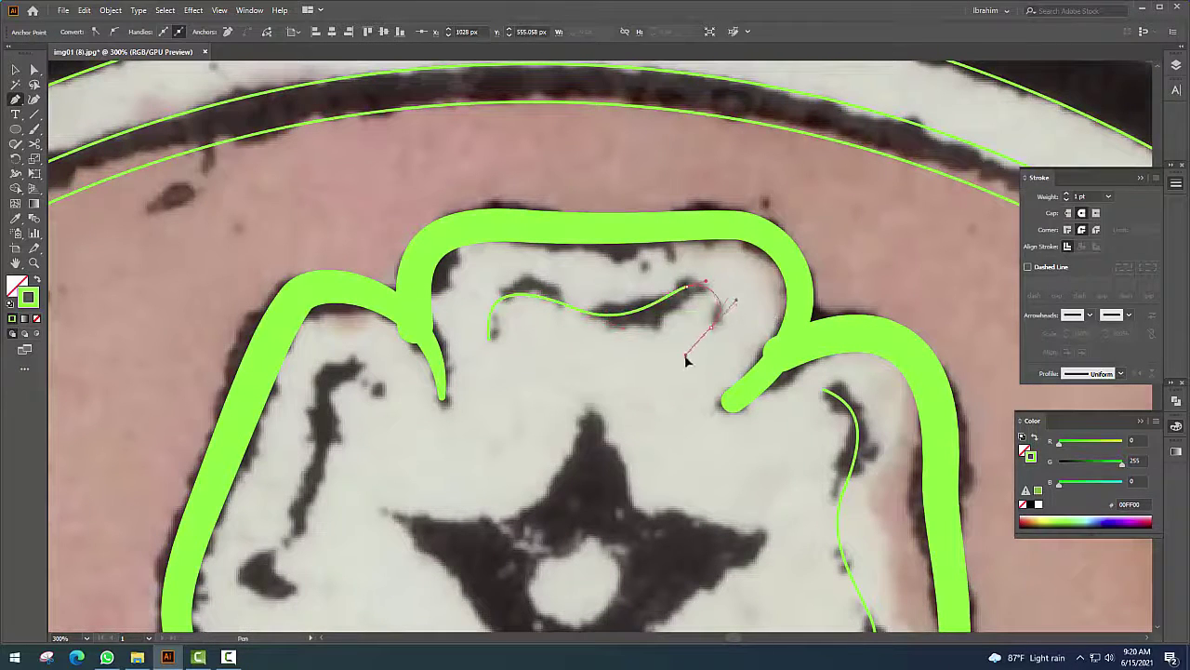
key(Escape)
scroll(650, 401, down, 3)
scroll(540, 245, left, 4)
drag(598, 168, 629, 212)
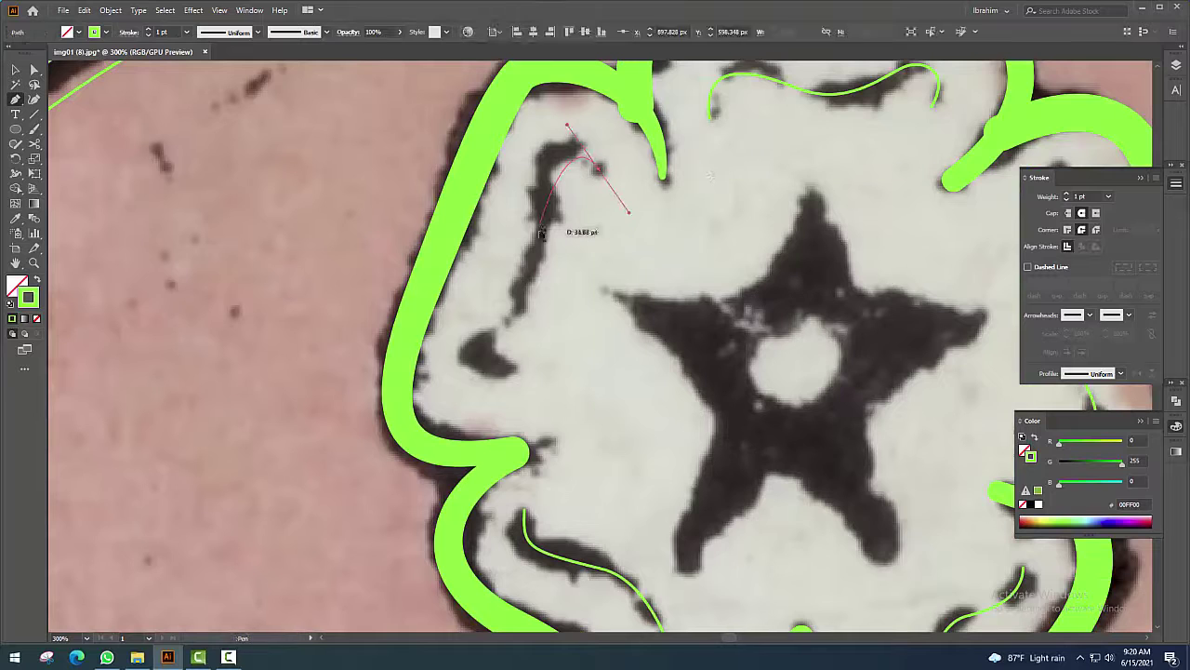
click(542, 284)
scroll(539, 274, down, 3)
scroll(538, 269, left, 2)
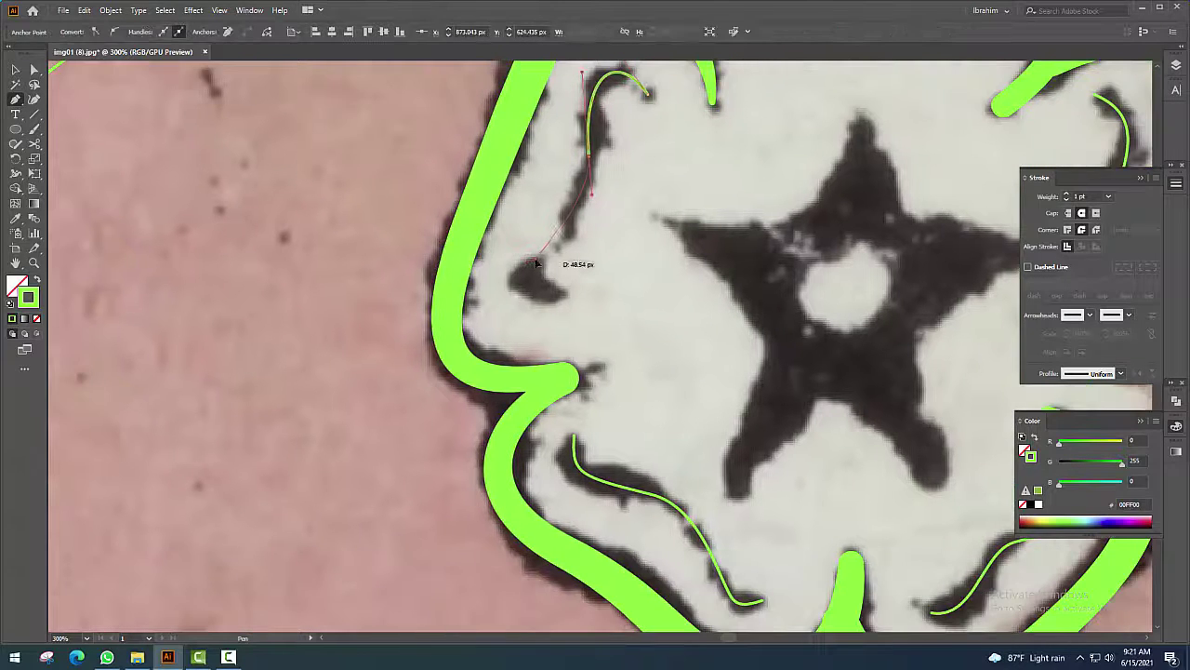
key(Escape)
scroll(631, 315, down, 4)
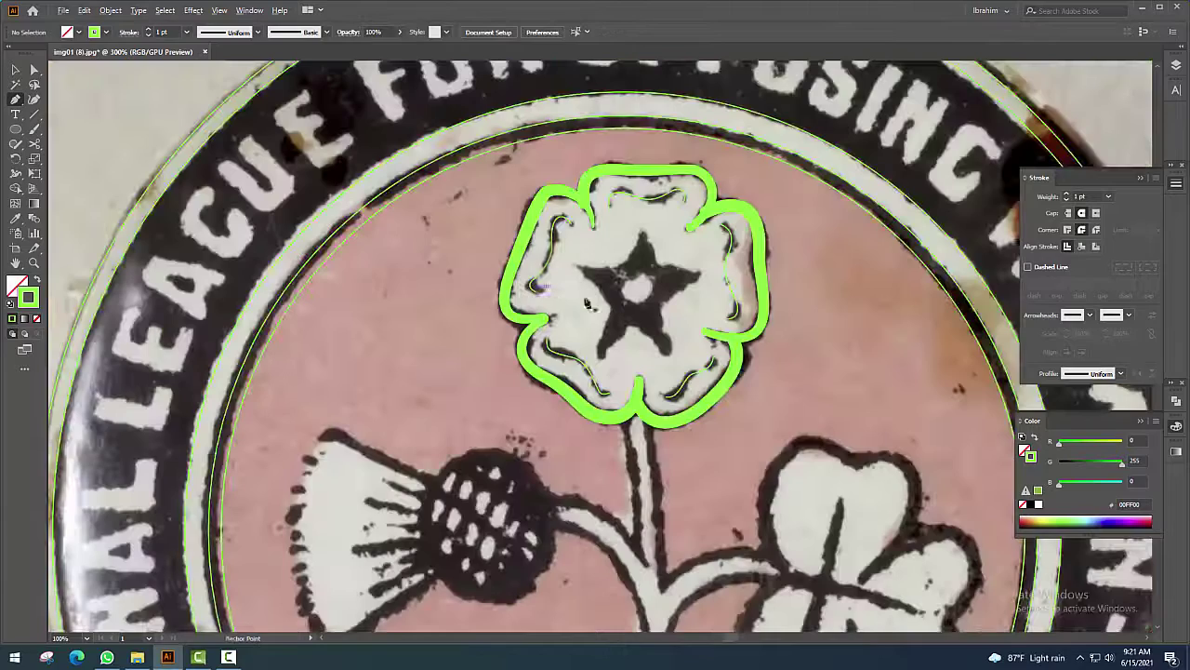
scroll(485, 273, up, 4)
scroll(486, 273, up, 1)
scroll(484, 274, down, 1)
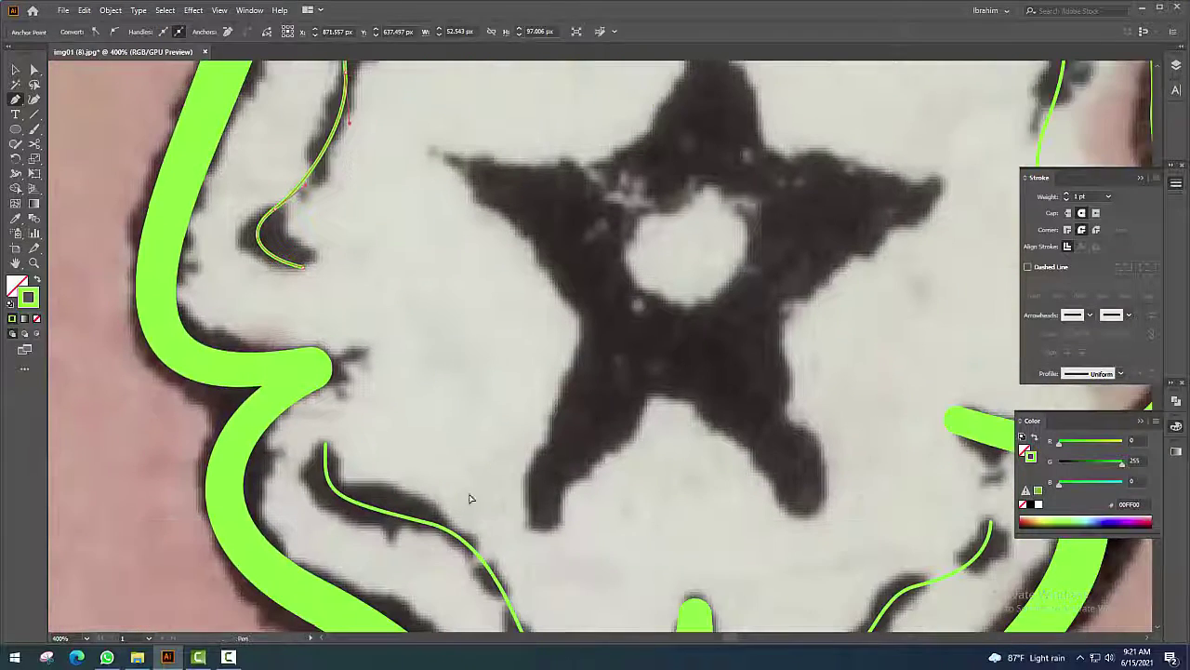
scroll(465, 496, down, 1)
Give the inner petal curves an 11 pt stroke with a width profile tapering both ends
ctrl+click(753, 351)
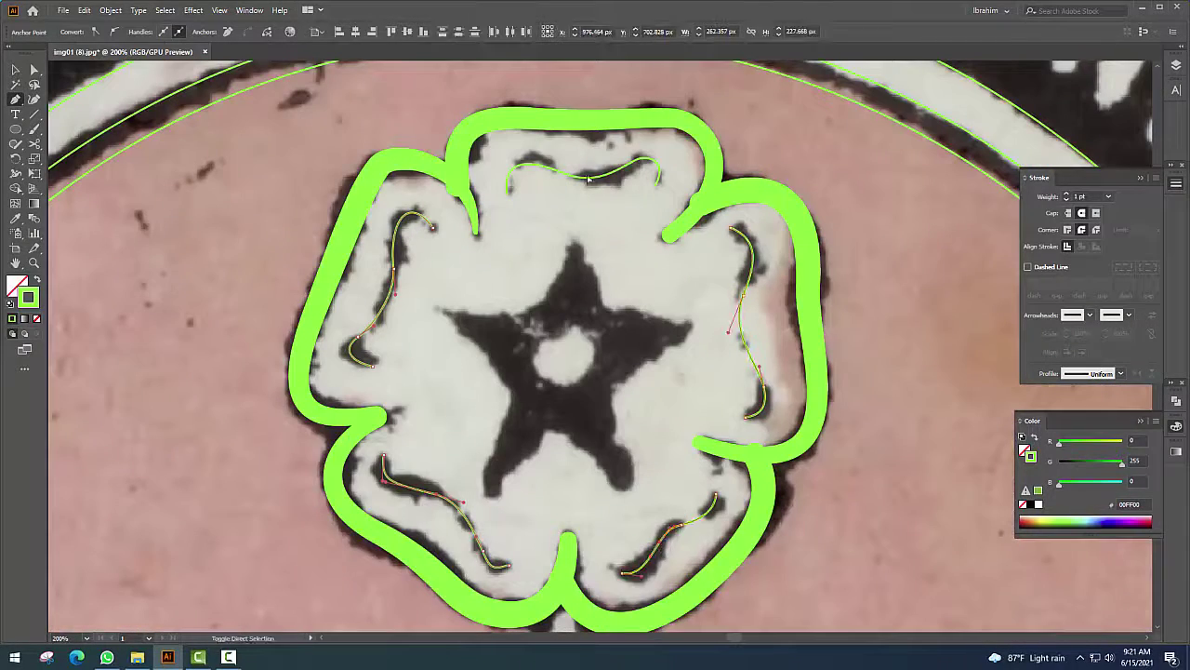
text(11)
key(Return)
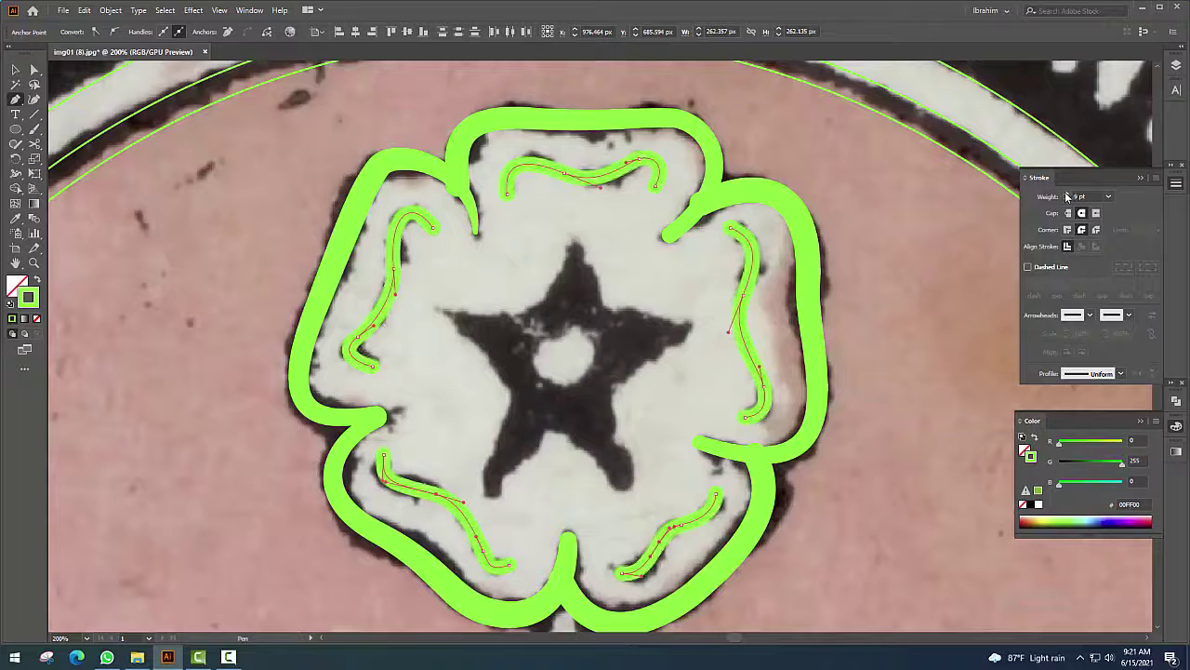
click(1121, 374)
click(1101, 419)
ctrl+click(576, 346)
Select and inspect a petal stroke to check the tapered result
scroll(561, 353, down, 3)
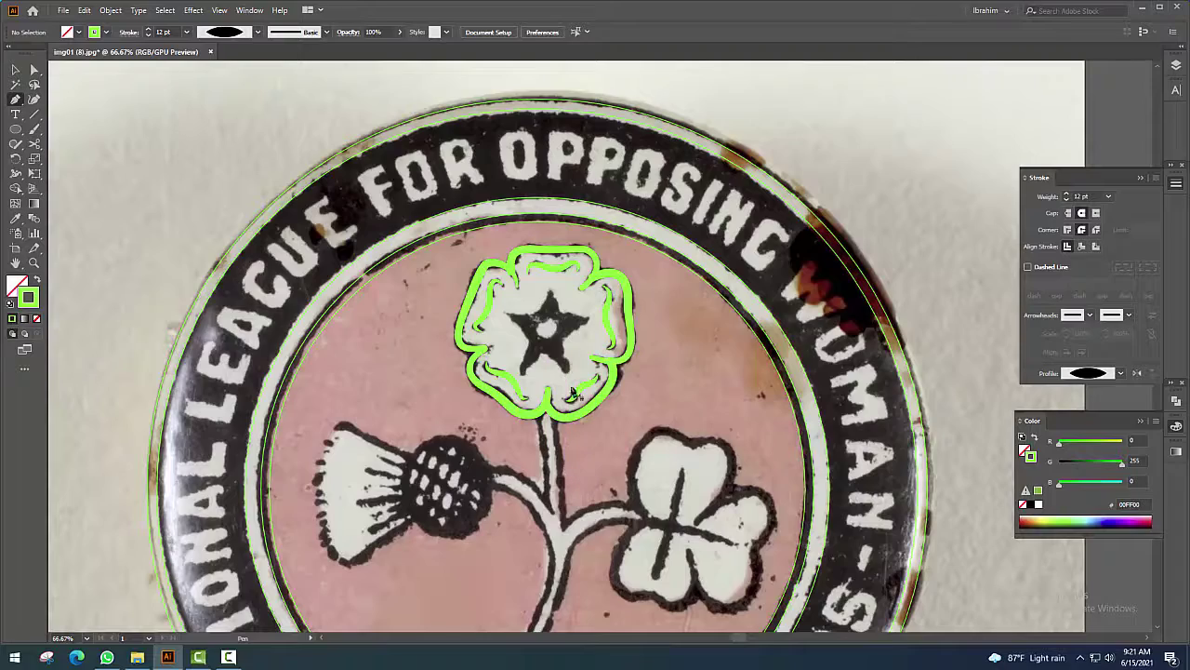
scroll(586, 279, up, 4)
ctrl+click(654, 263)
scroll(642, 260, down, 3)
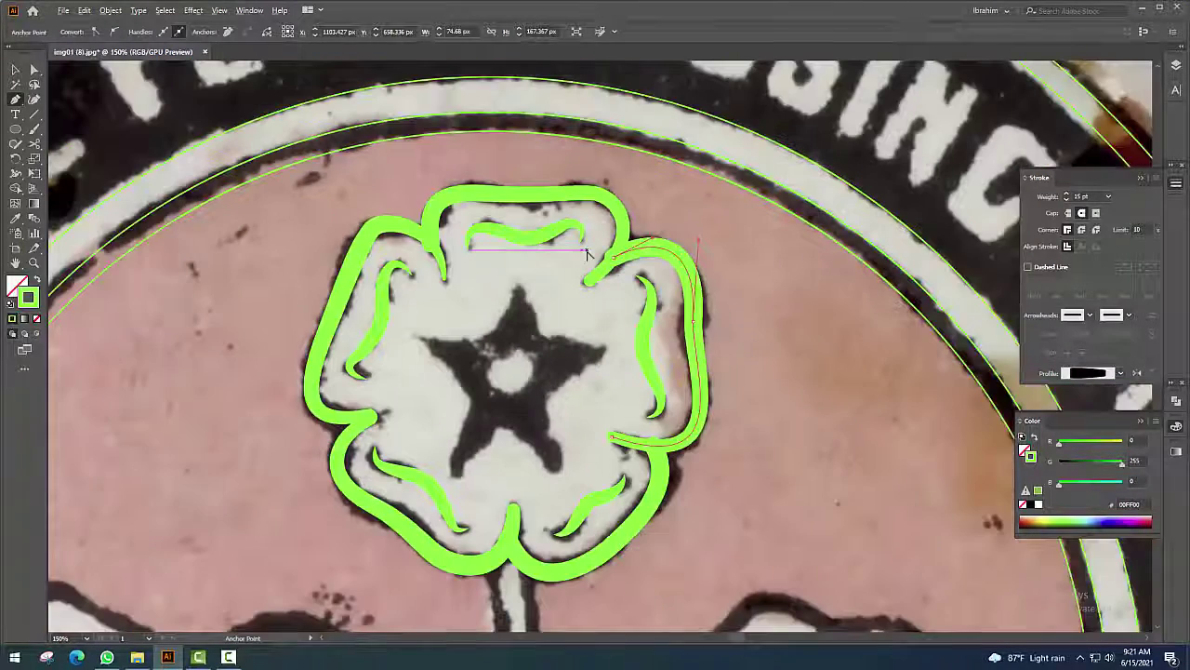
scroll(532, 306, down, 3)
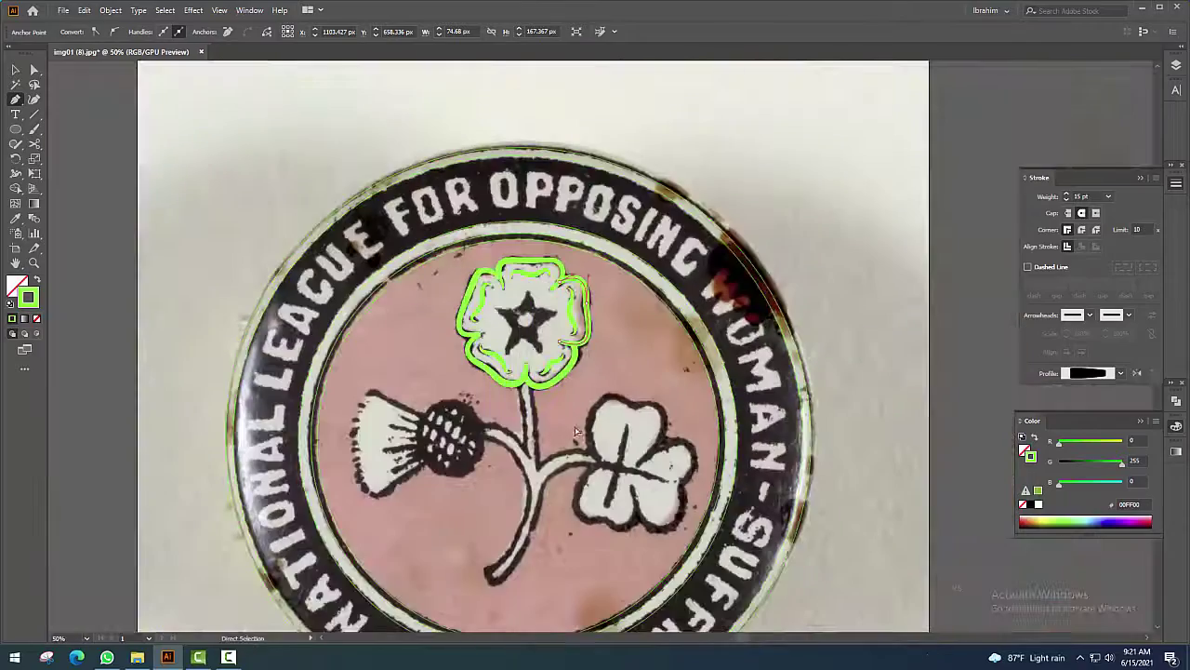
ctrl+click(575, 316)
scroll(581, 372, up, 1)
Pen-trace the clover outline from its stem around the left, top and right leaves
scroll(590, 440, up, 2)
click(498, 391)
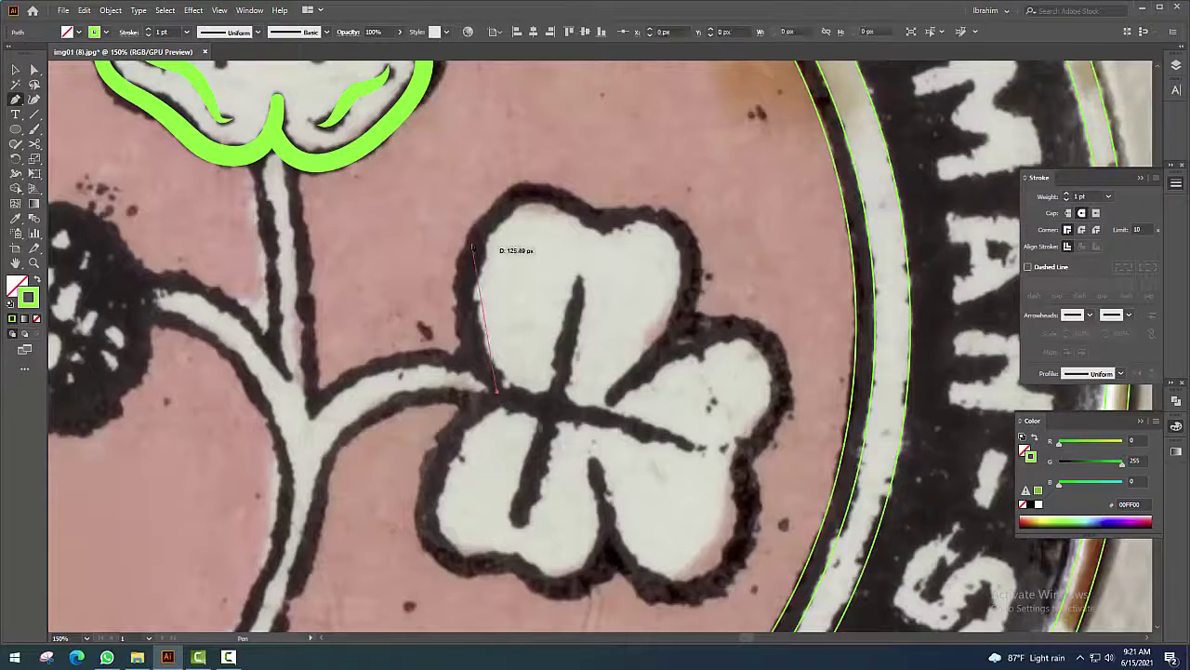
drag(477, 235, 502, 155)
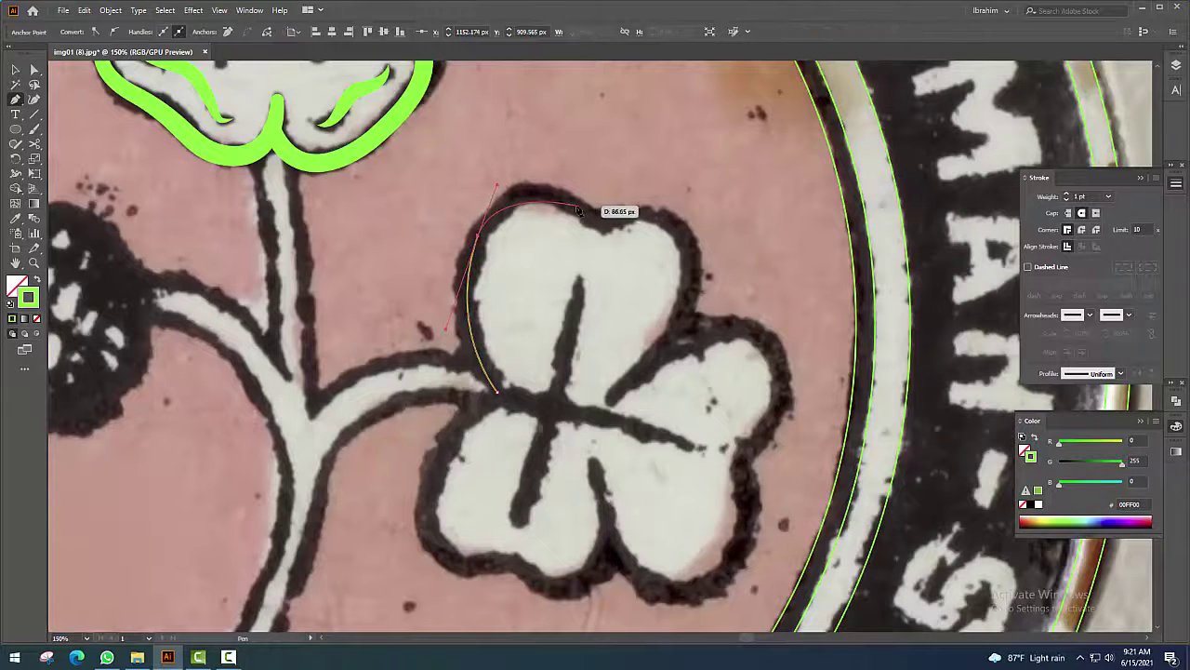
drag(576, 204, 614, 231)
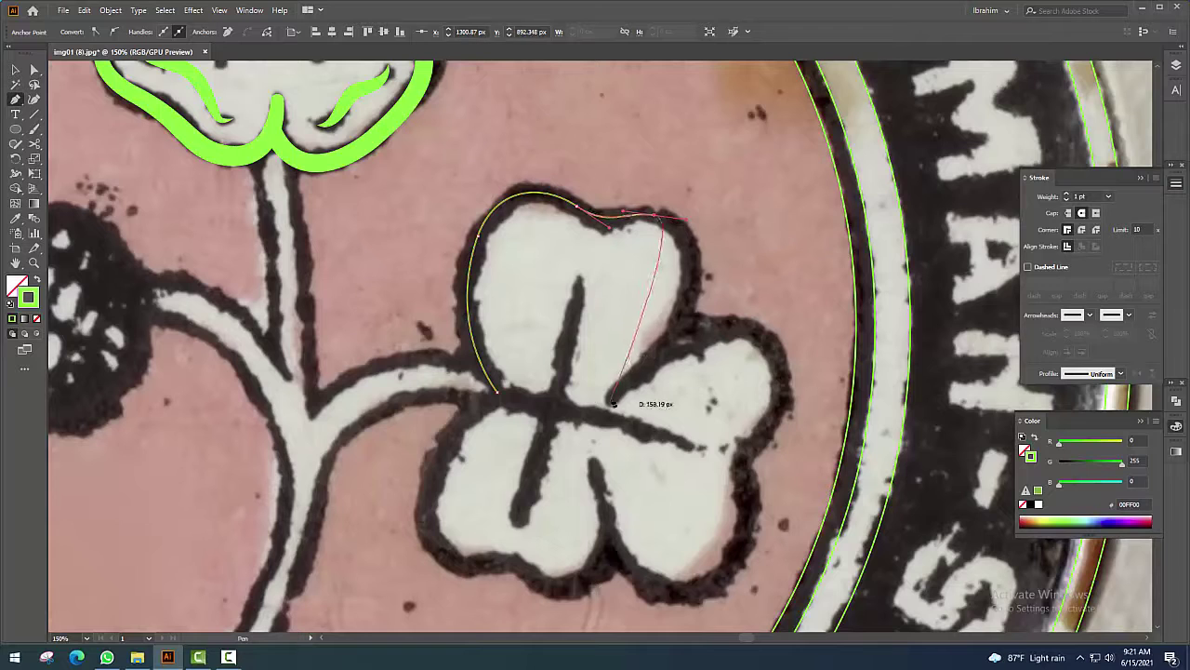
drag(609, 398, 505, 491)
ctrl+click(677, 367)
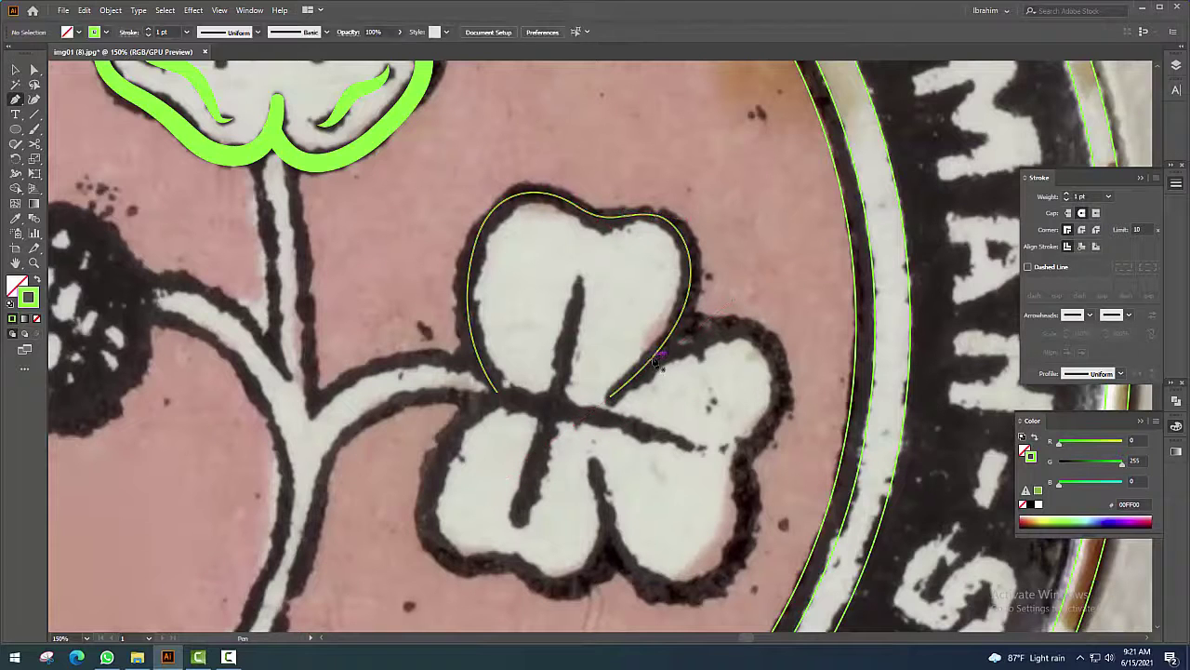
drag(718, 321, 646, 225)
mouse_move(711, 282)
mouse_down()
mouse_move(716, 311)
mouse_move(684, 352)
mouse_move(679, 465)
mouse_up()
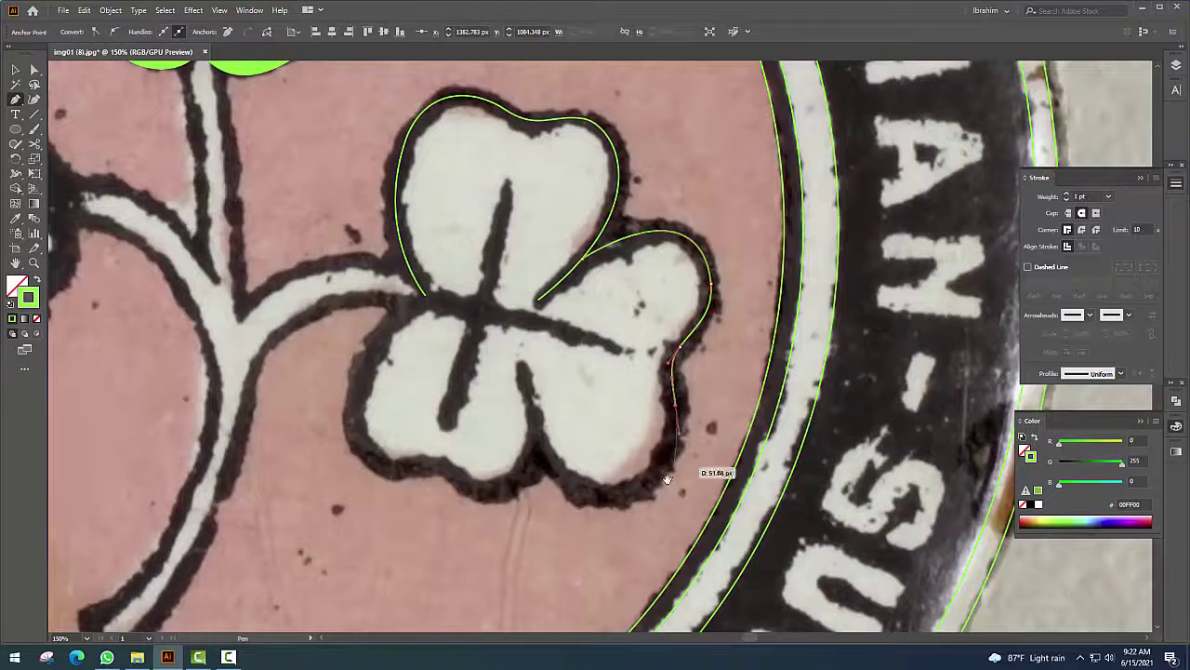
drag(606, 493, 653, 430)
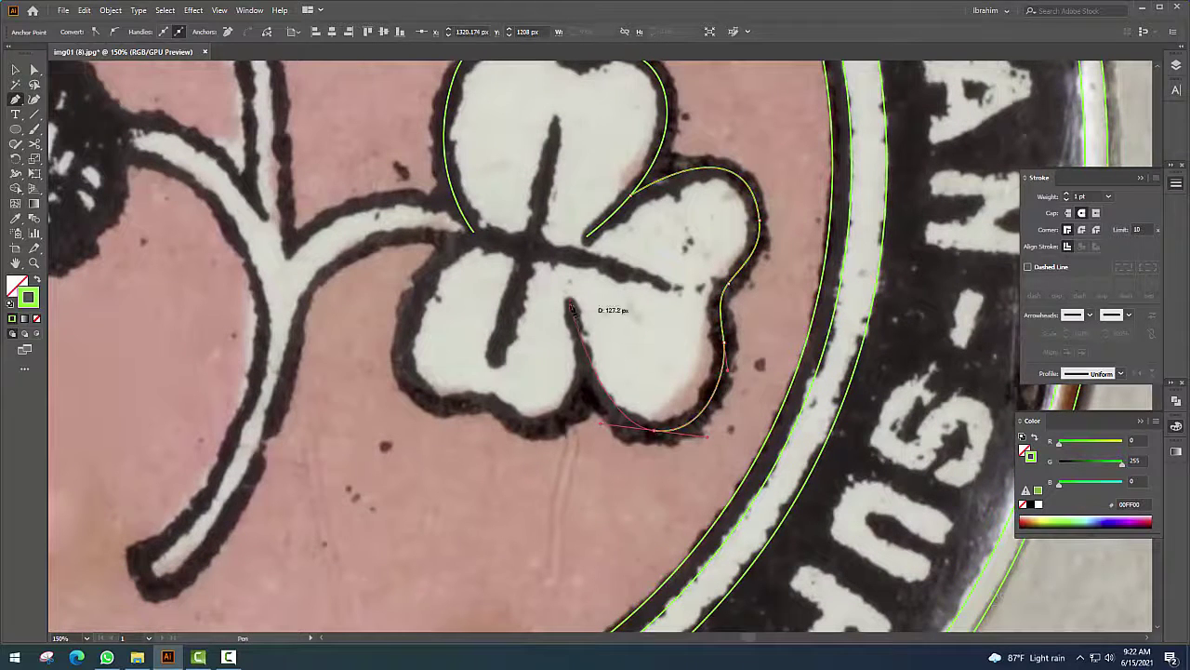
ctrl+click(675, 225)
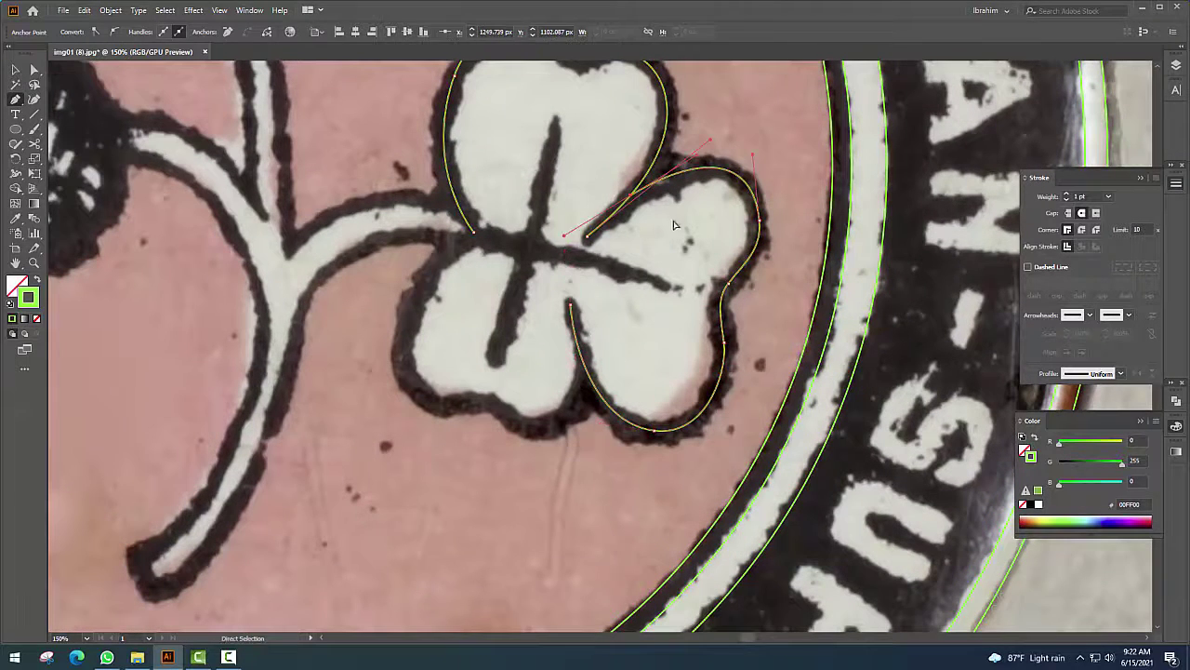
Raise the clover outline's stroke weight to 14 pt
click(1067, 194)
click(1067, 194)
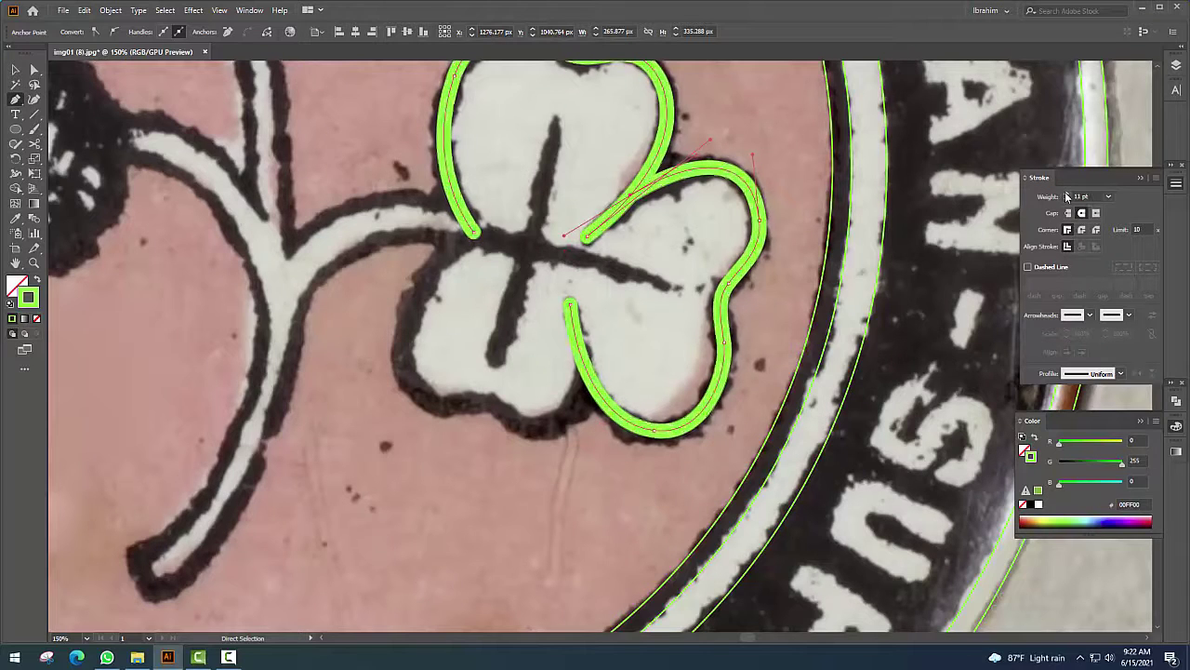
scroll(705, 455, up, 2)
scroll(705, 456, left, 2)
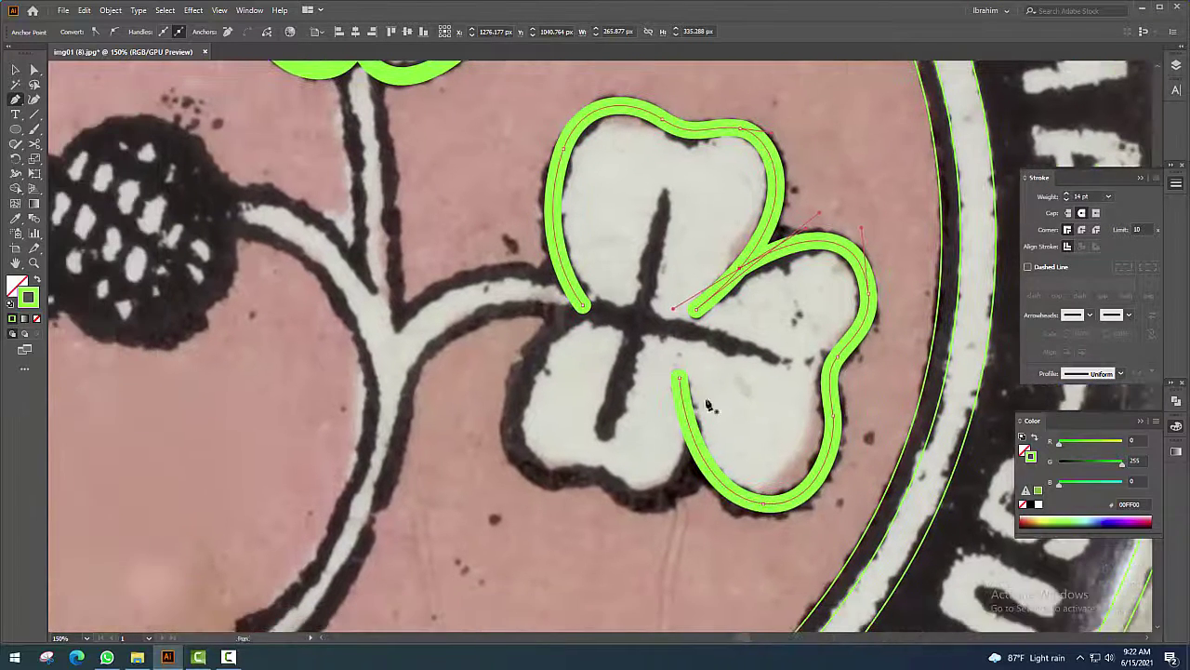
Close the outline around the bottom leaf and draw a straight vein across the leaves
mouse_move(684, 491)
mouse_down()
mouse_move(627, 495)
mouse_move(526, 458)
mouse_move(523, 363)
mouse_up()
scroll(523, 363, up, 2)
click(577, 363)
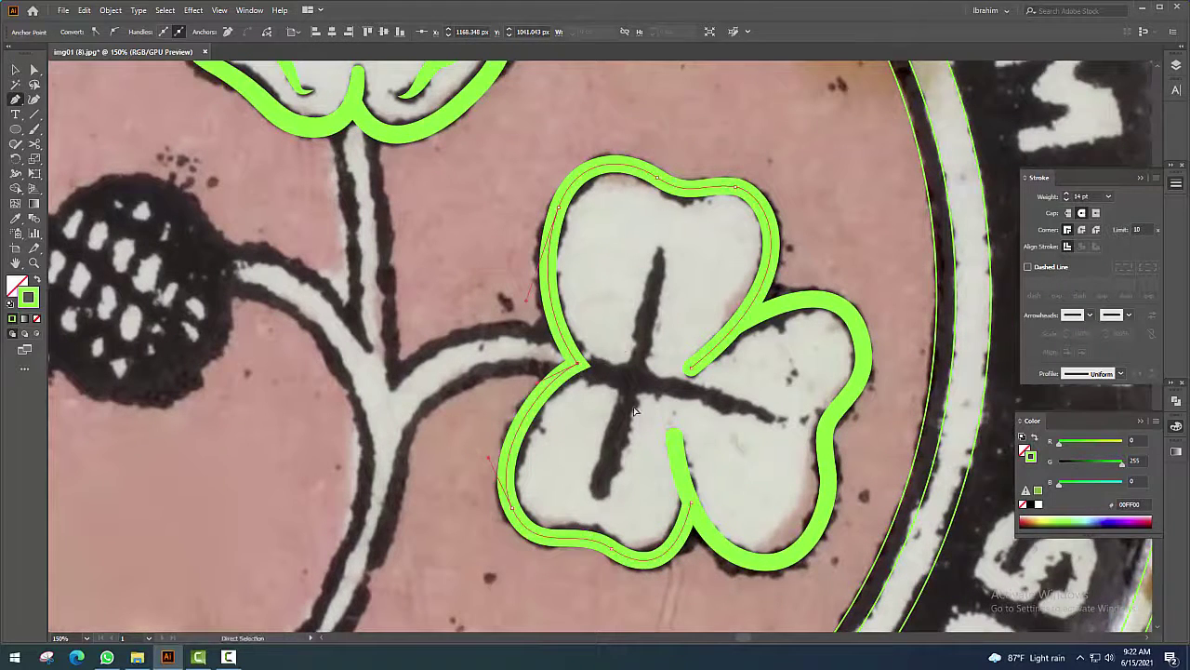
ctrl+click(635, 410)
click(579, 368)
click(774, 419)
Finish the second clover vein crossing the first, then move the view to the thistle
ctrl+click(651, 265)
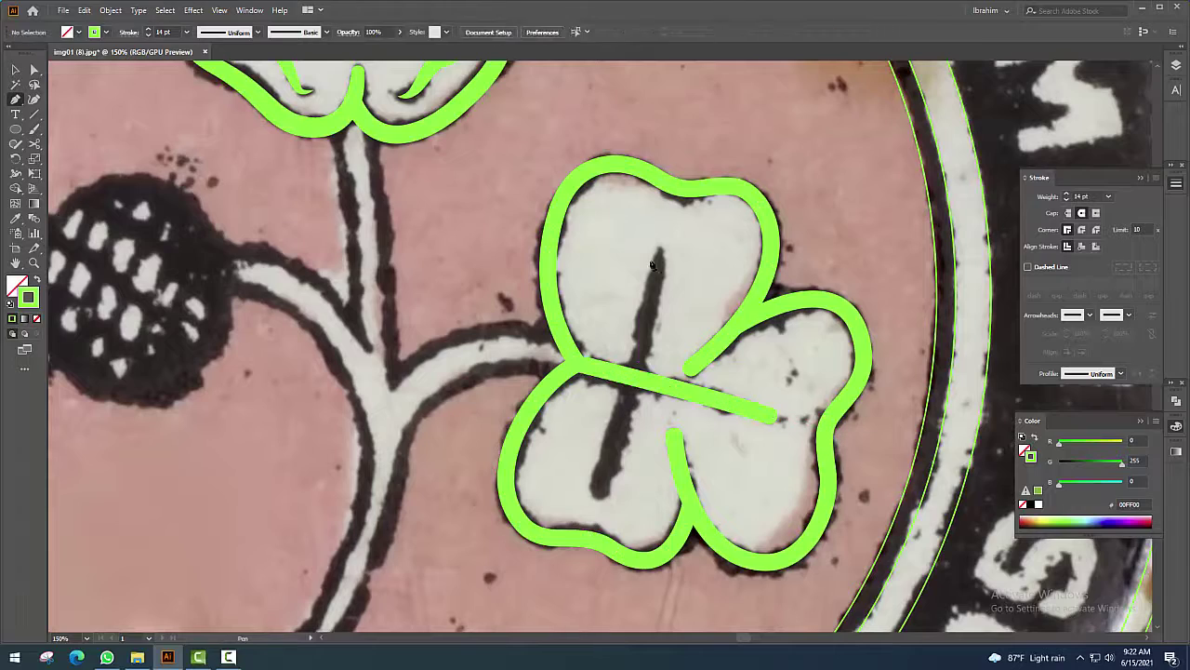
drag(654, 460, 585, 373)
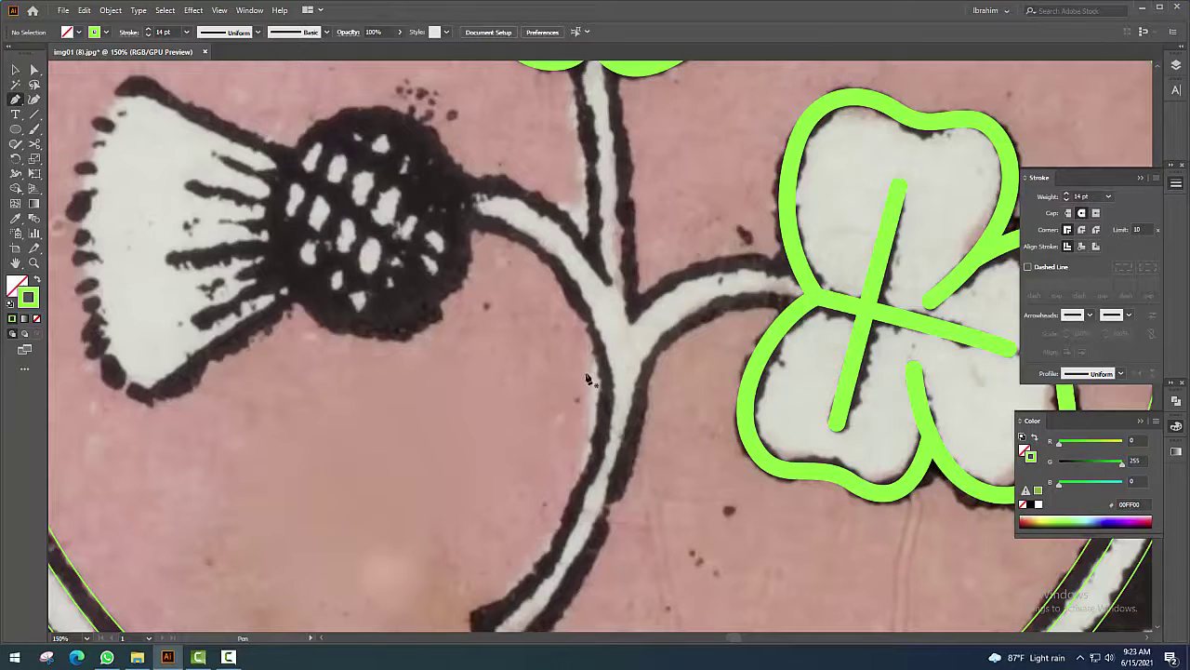
scroll(587, 378, down, 3)
scroll(588, 378, down, 2)
scroll(693, 107, up, 4)
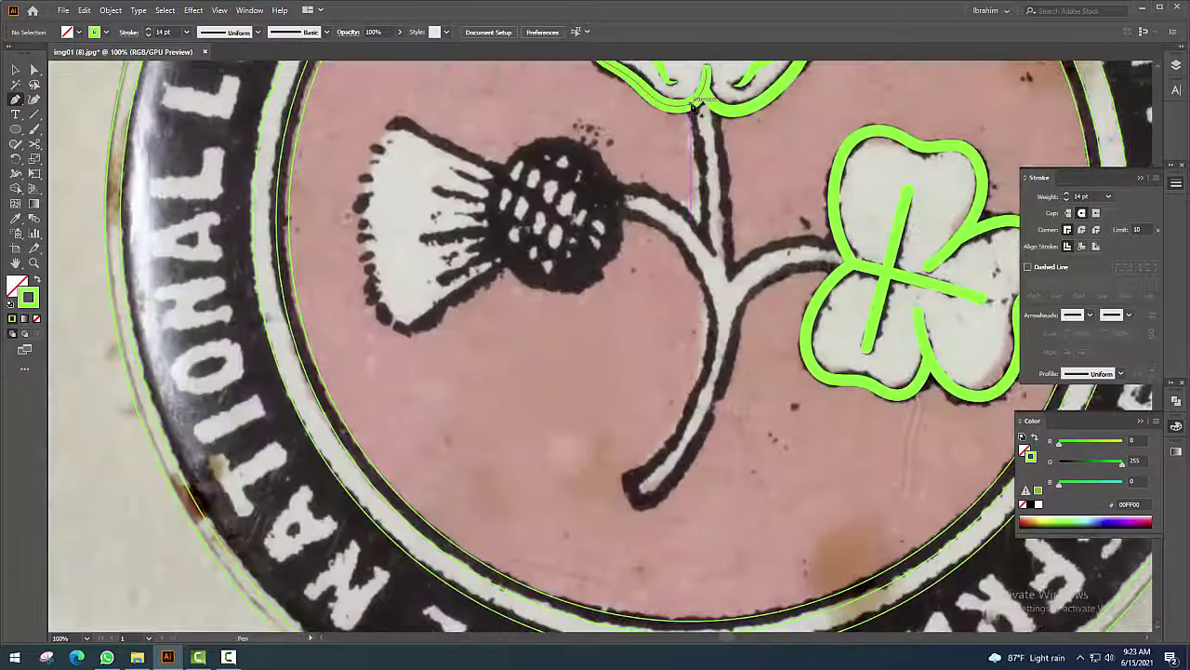
drag(620, 250, 633, 288)
Draw a circle over the thistle head and start a Pen path for its stem
scroll(535, 253, up, 1)
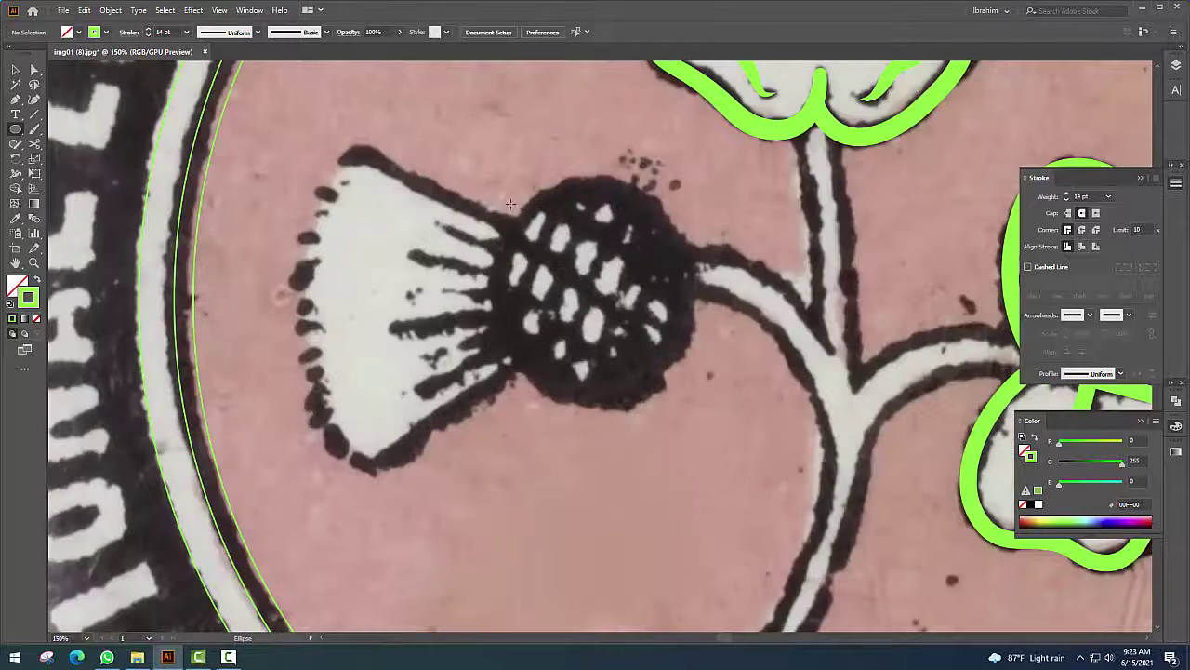
mouse_move(503, 192)
mouse_down()
mouse_move(689, 365)
mouse_move(690, 394)
mouse_move(443, 332)
mouse_up()
key(p)
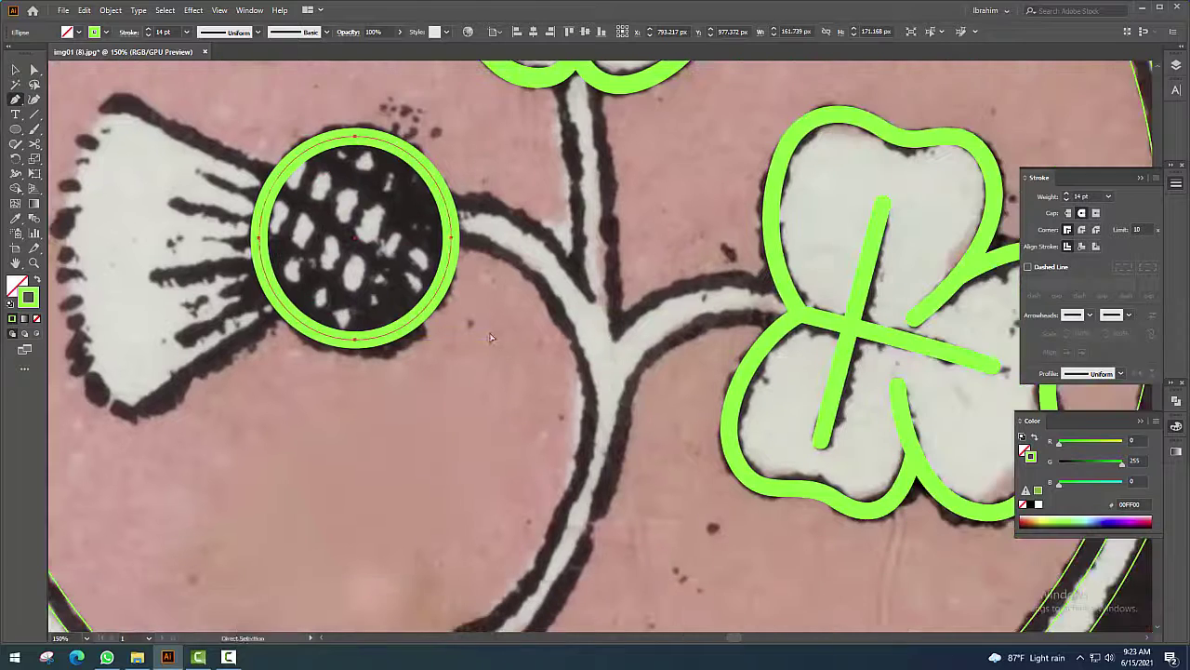
click(444, 196)
mouse_move(586, 293)
mouse_down()
mouse_move(629, 387)
mouse_move(621, 376)
mouse_up()
scroll(596, 186, up, 3)
Extend the thistle stem curve to its base at the clover's edge and finish the path
drag(564, 201, 676, 327)
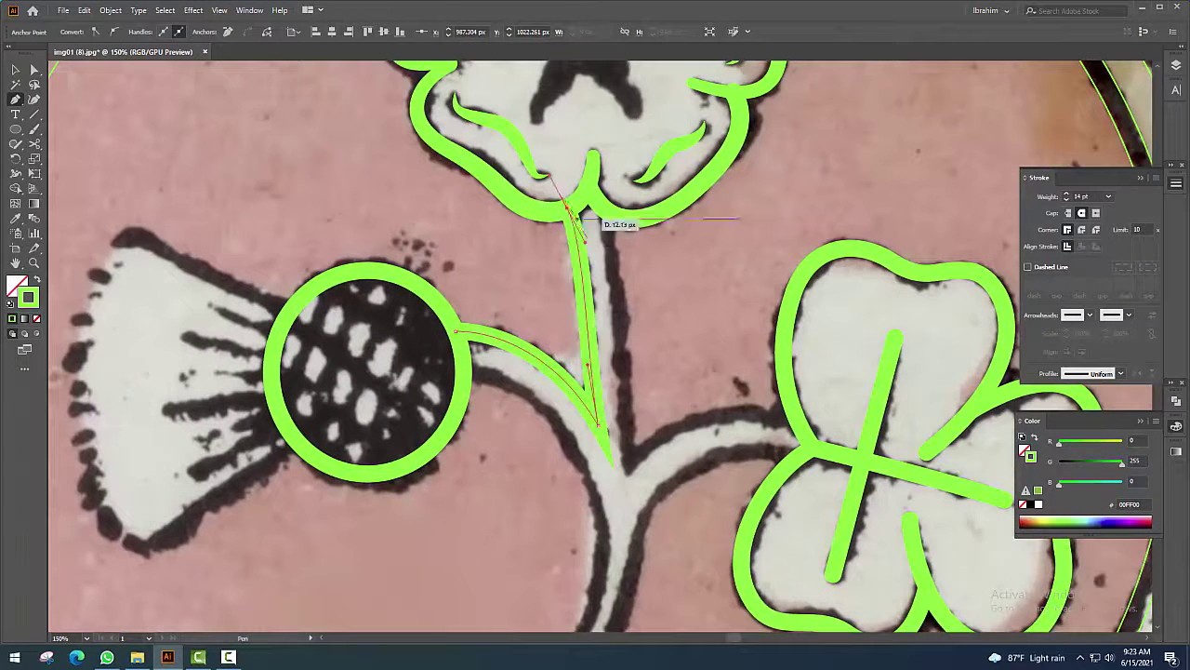
scroll(675, 327, down, 2)
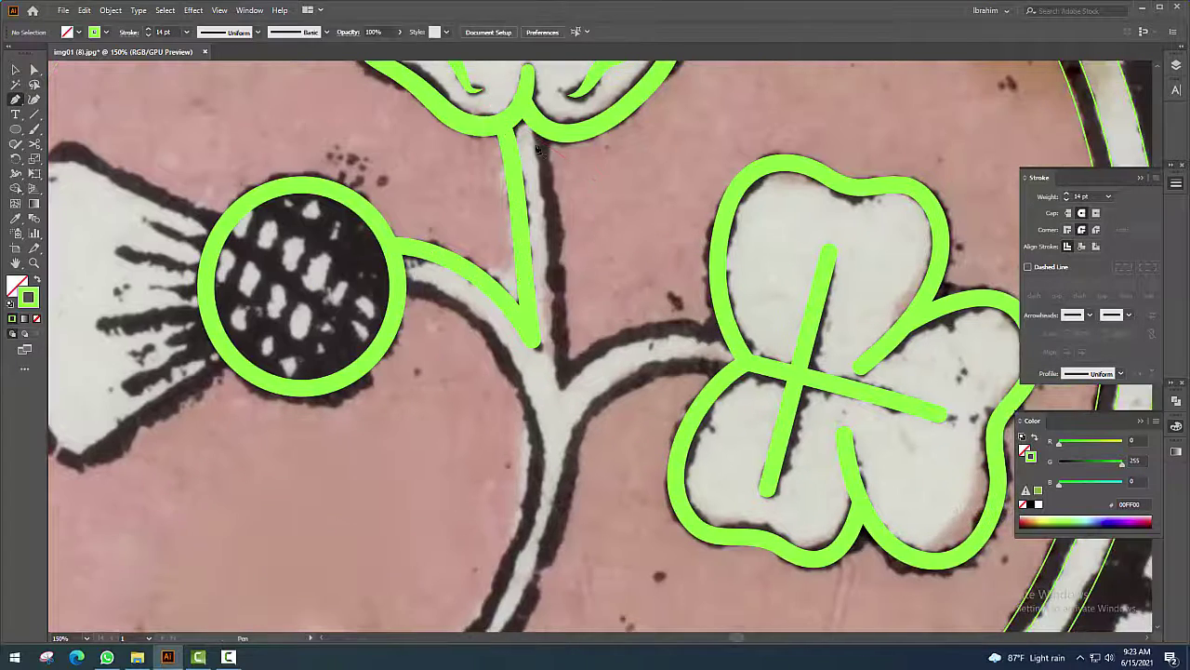
click(554, 370)
scroll(583, 317, right, 3)
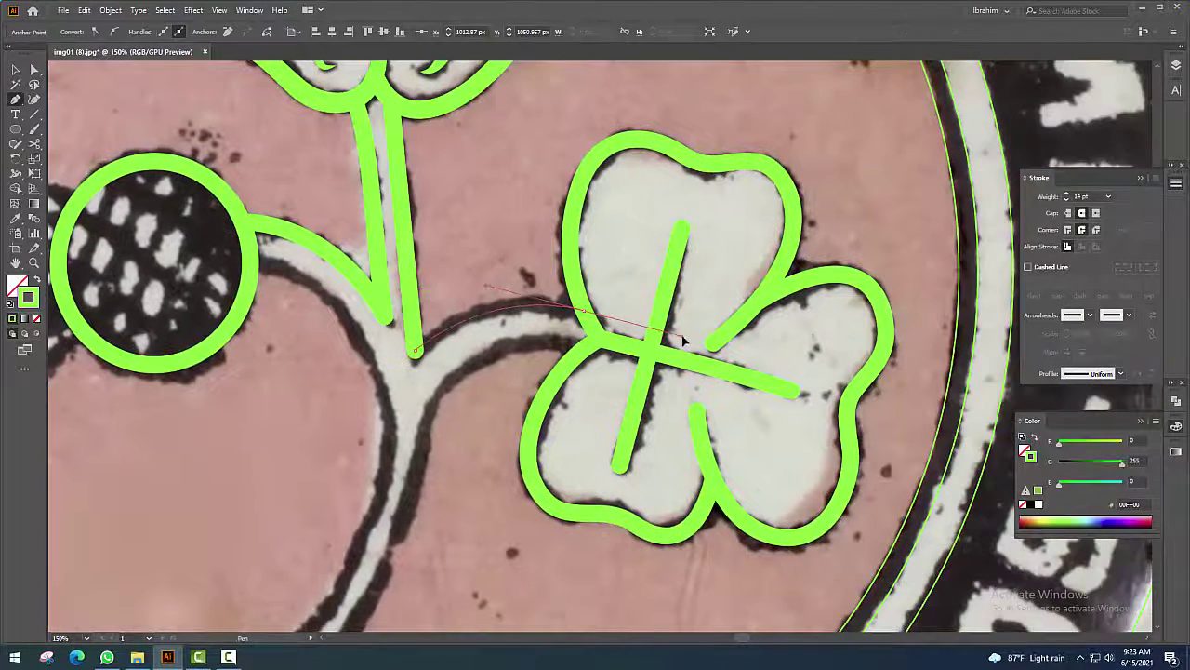
click(583, 317)
key(ctrl+shift+a)
scroll(583, 317, down, 3)
scroll(516, 98, left, 3)
Trace the stem's other edge from the circle down to the pointed tip and back up
drag(516, 95, 602, 138)
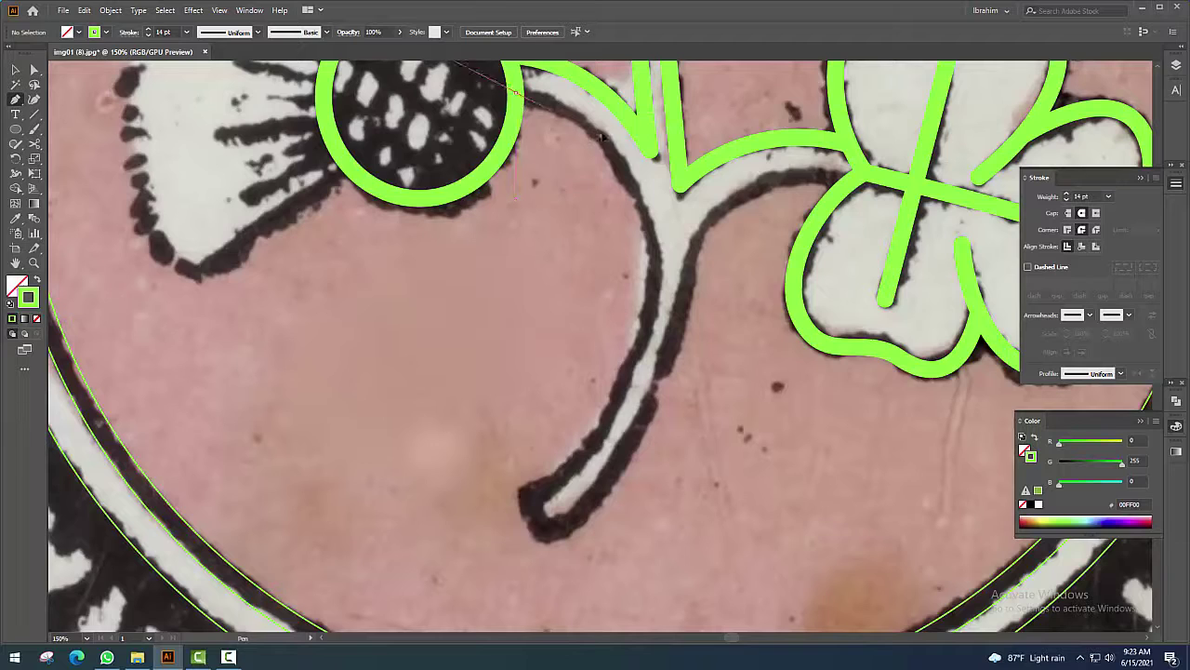
drag(535, 496, 337, 419)
scroll(548, 491, down, 3)
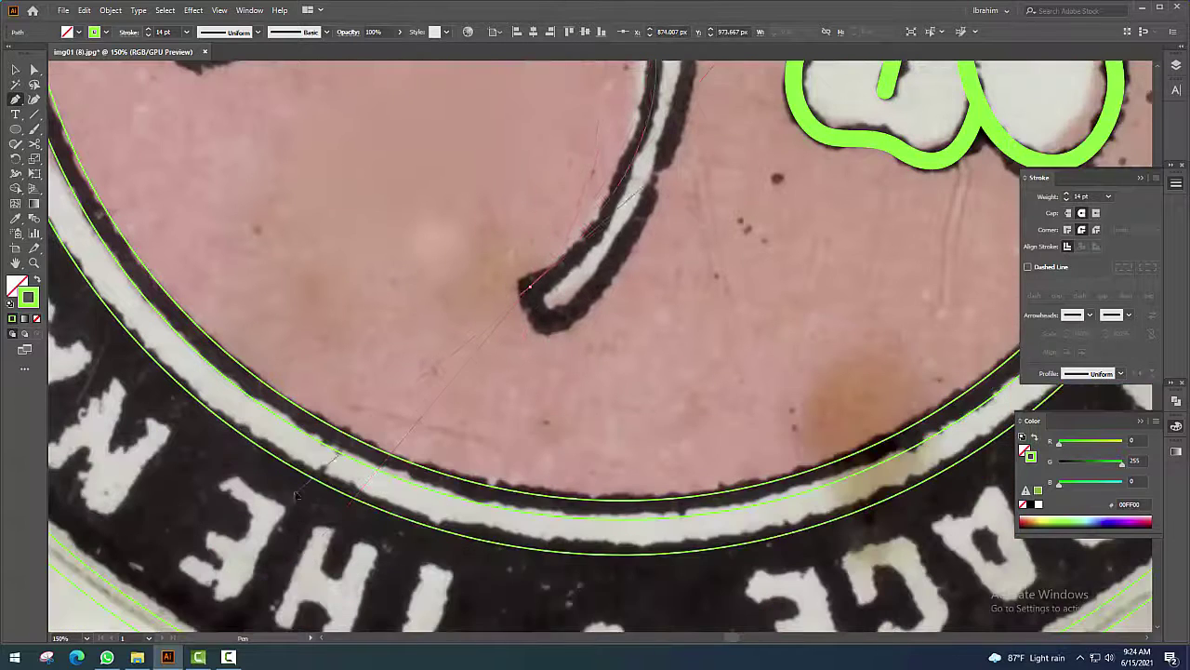
scroll(500, 250, up, 3)
scroll(500, 249, right, 1)
drag(531, 137, 567, 125)
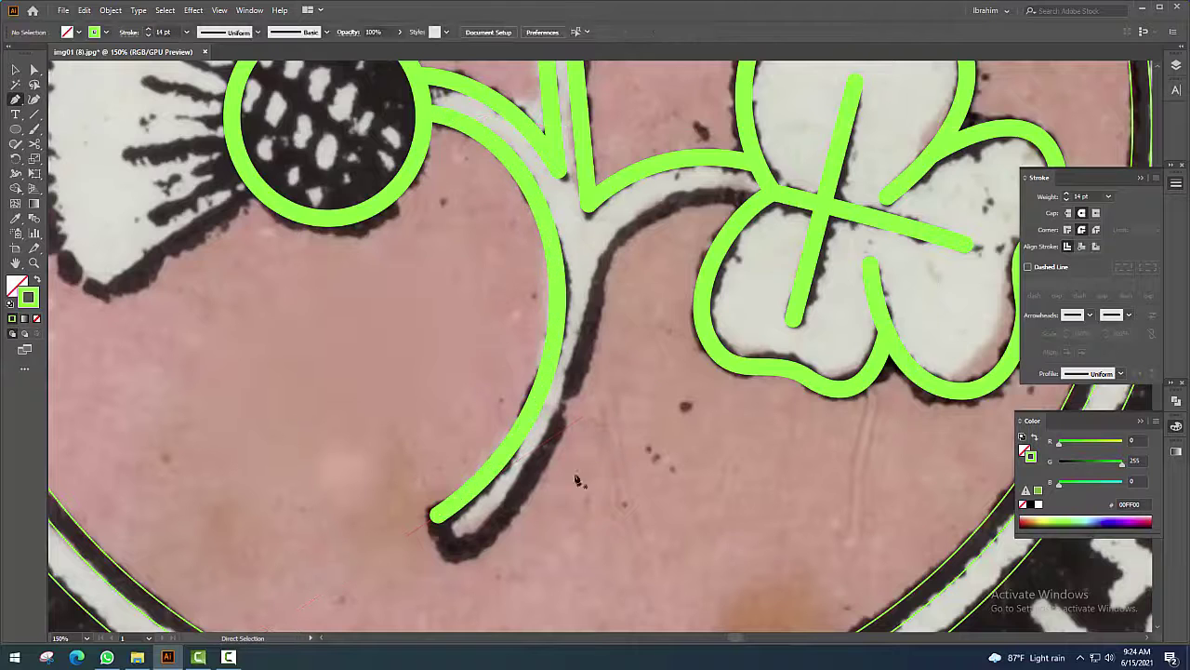
click(453, 555)
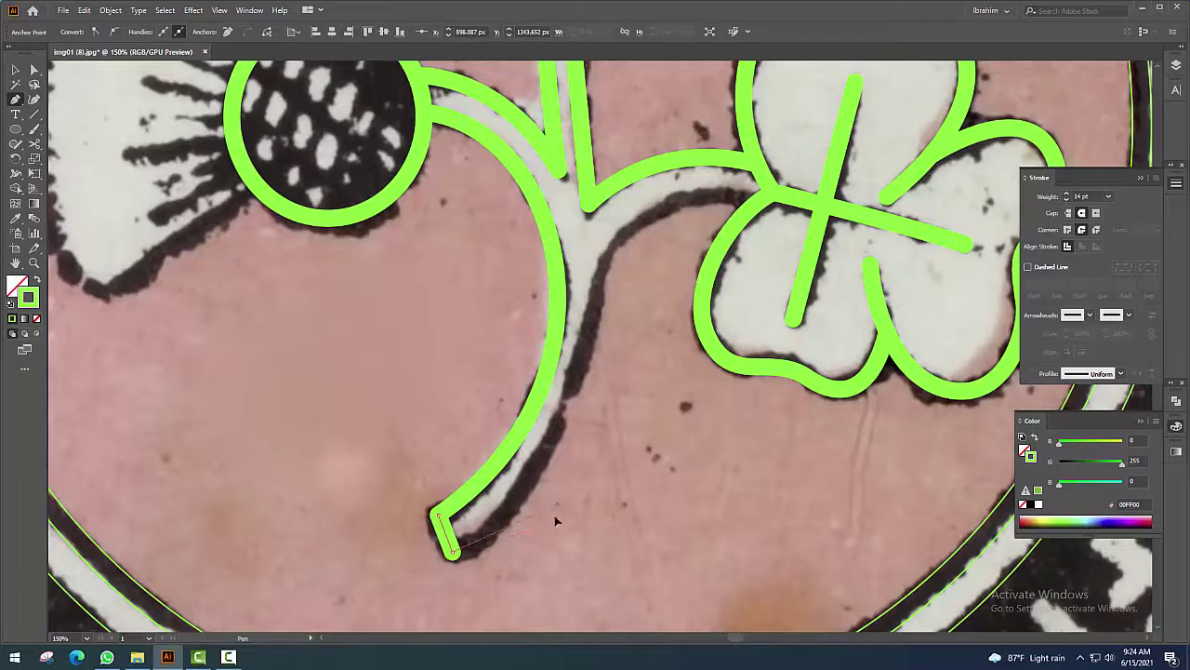
scroll(558, 521, up, 1)
scroll(558, 521, right, 2)
drag(441, 345, 446, 307)
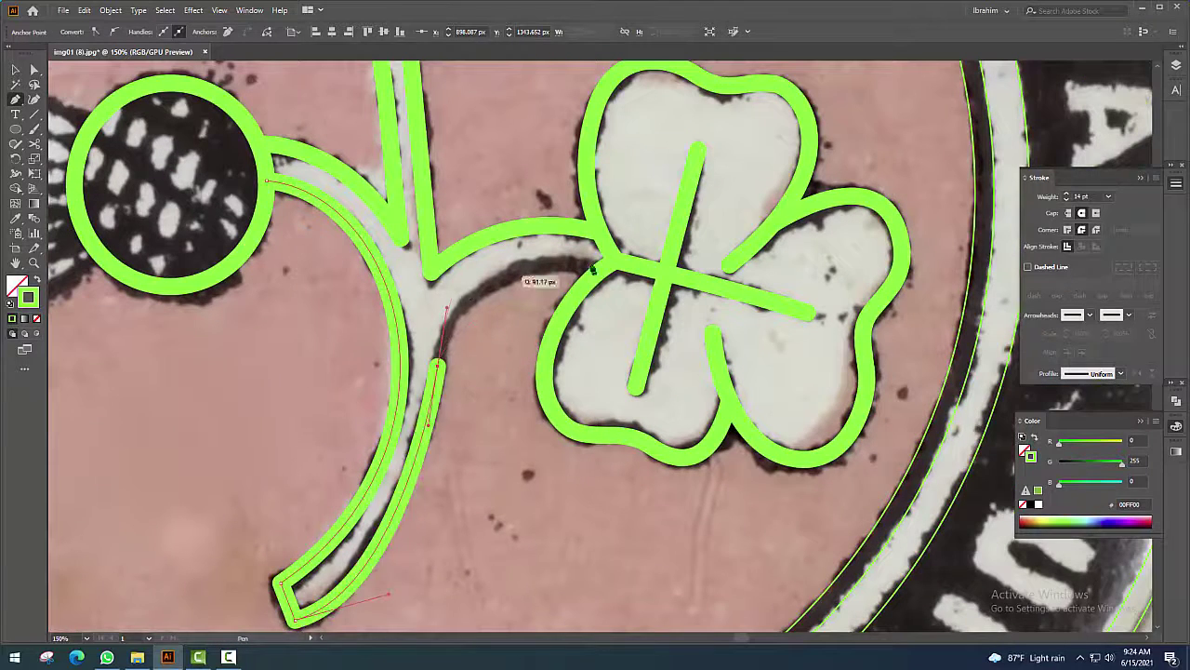
drag(599, 273, 688, 305)
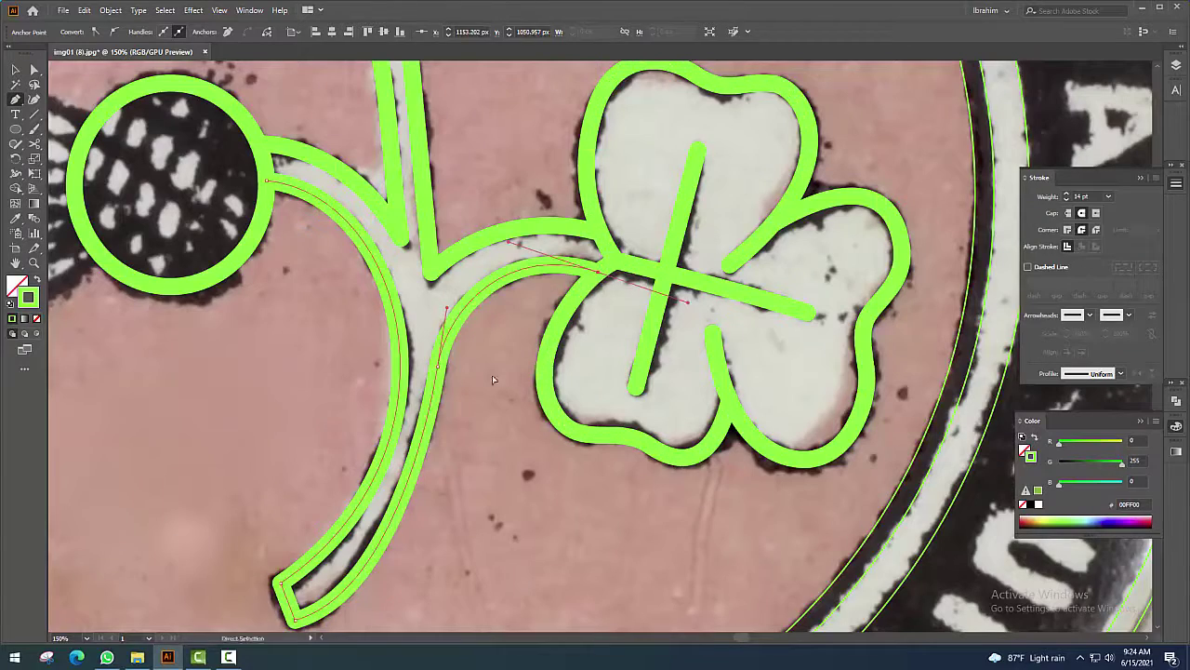
scroll(558, 372, down, 3)
scroll(558, 372, left, 3)
key(Escape)
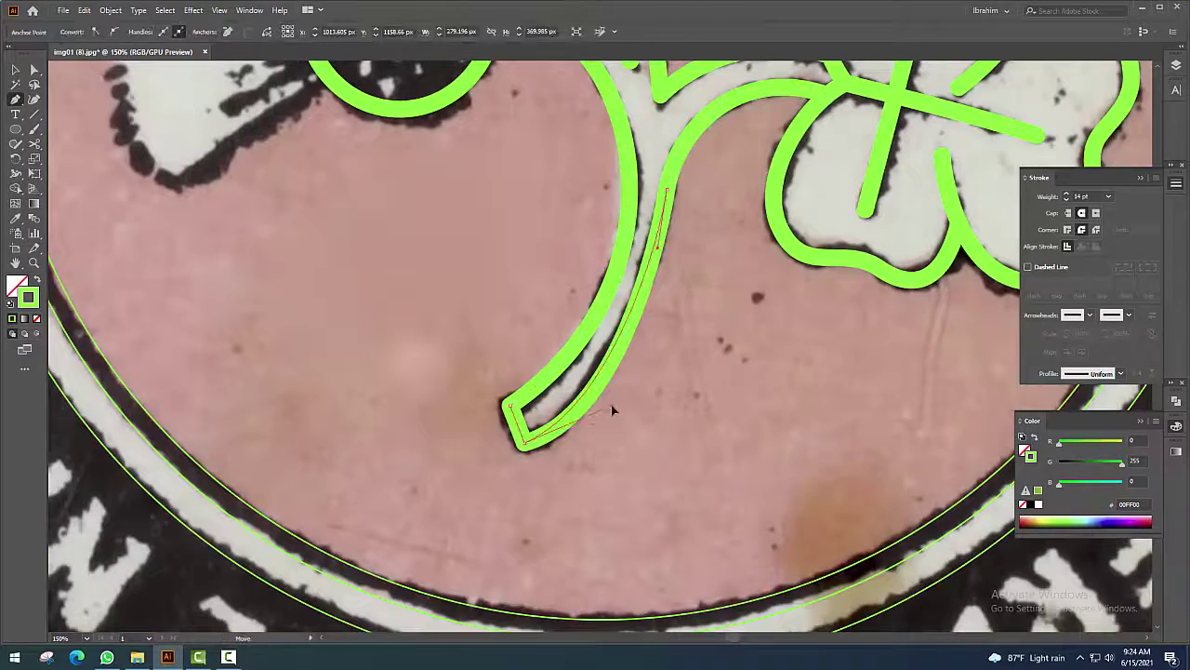
key(ctrl+minus)
key(ctrl+minus)
Trace the thistle tuft's curved upper and lower edges toward its head
key(ctrl+plus)
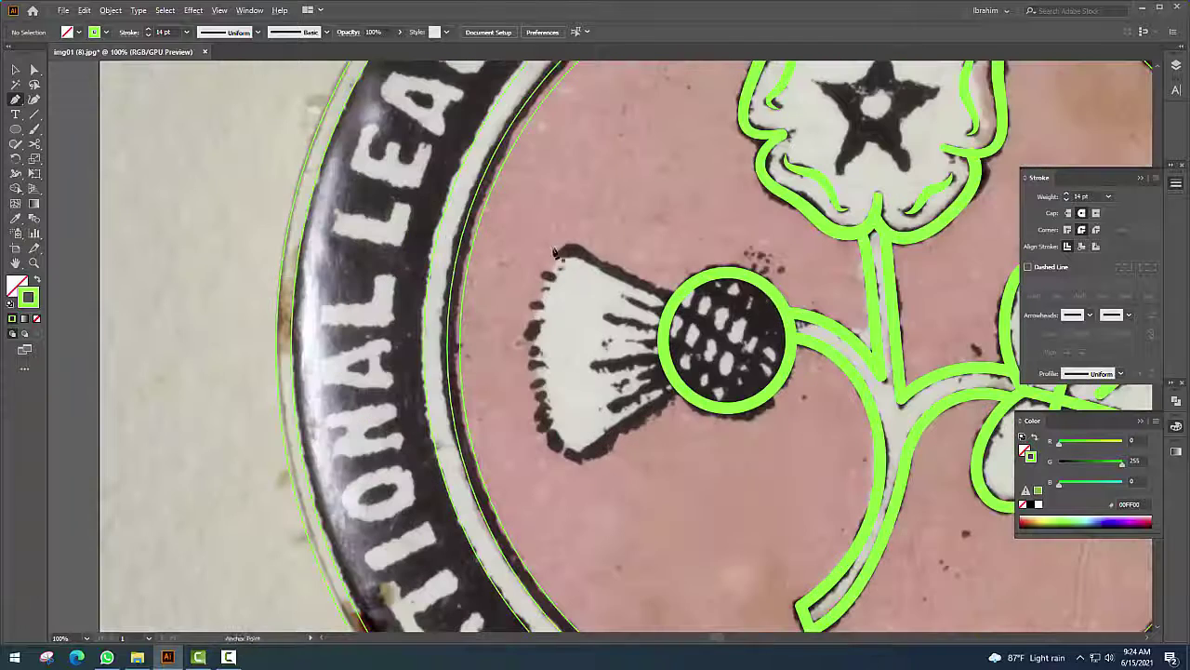
click(559, 254)
drag(662, 291, 771, 351)
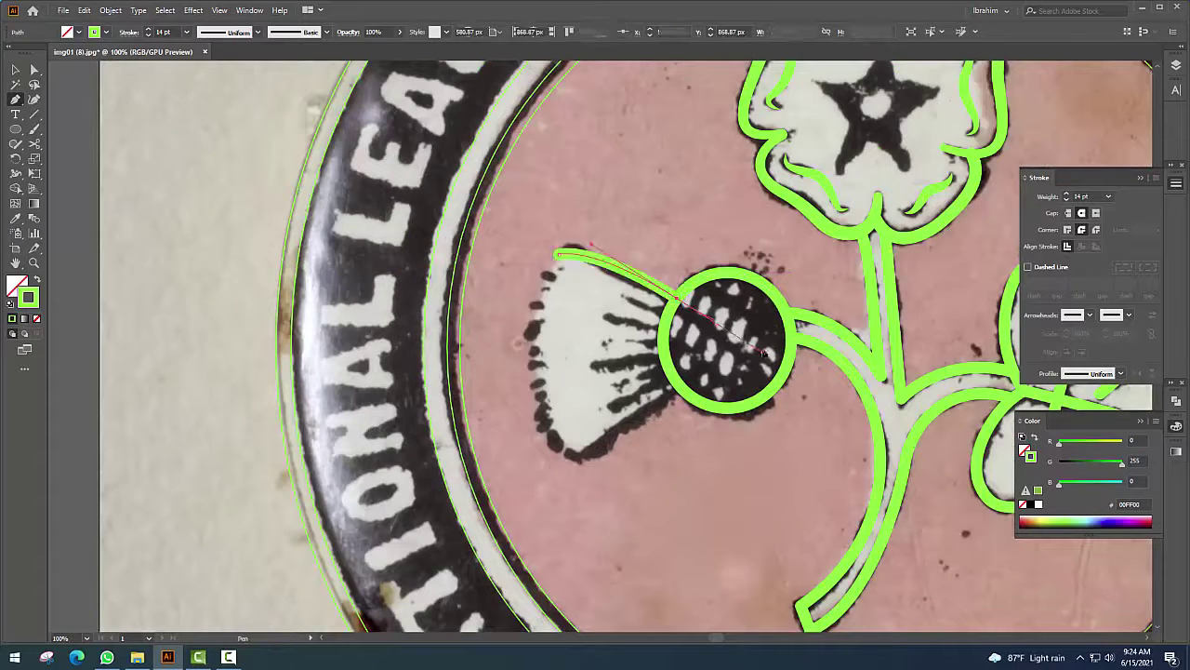
mouse_move(677, 386)
mouse_down()
mouse_move(573, 458)
mouse_move(558, 454)
mouse_up()
scroll(646, 395, up, 3)
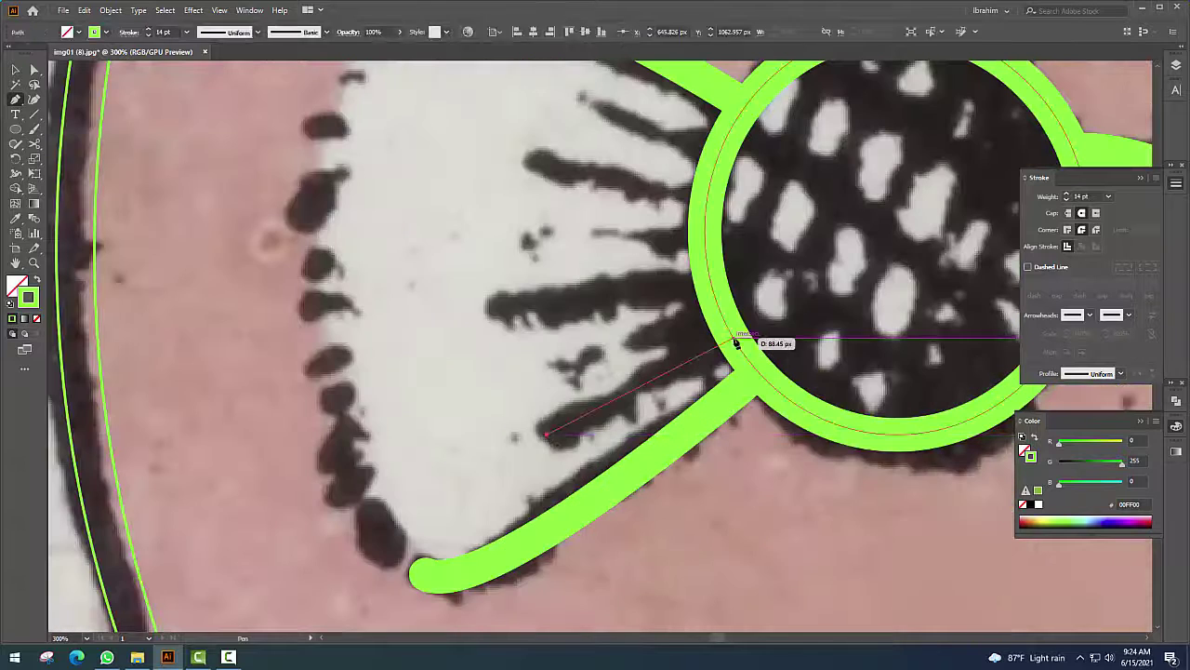
Draw three straight bristle lines radiating from the tuft to the head circle
click(493, 308)
drag(704, 271, 712, 314)
scroll(713, 315, up, 3)
click(542, 285)
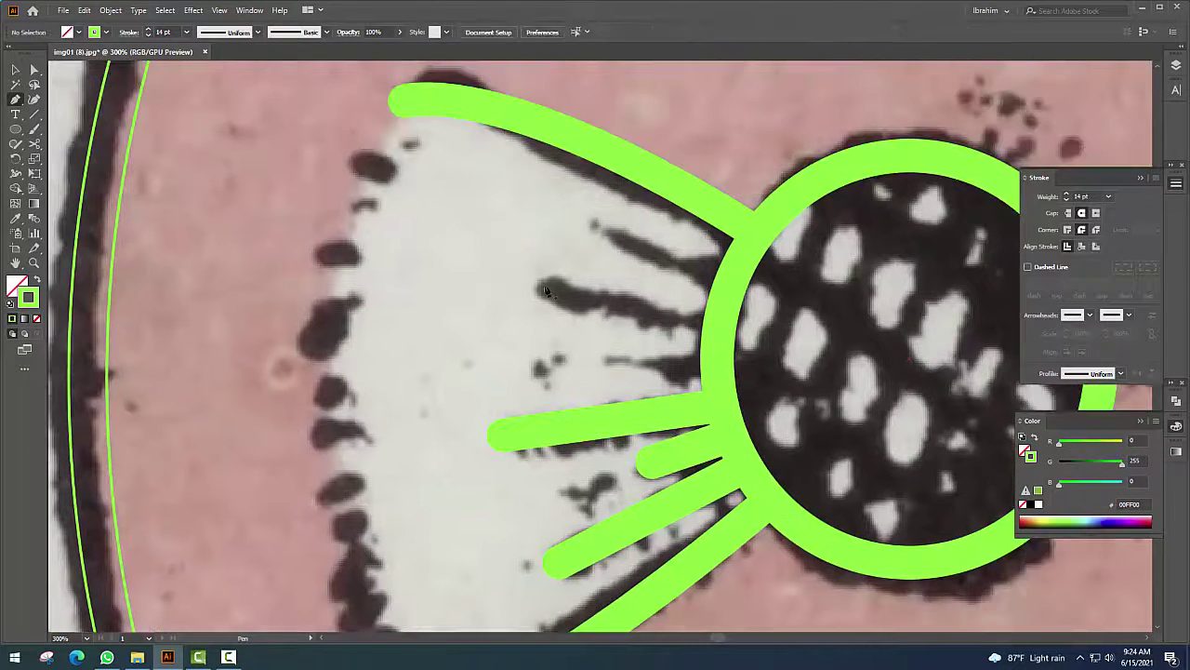
click(714, 325)
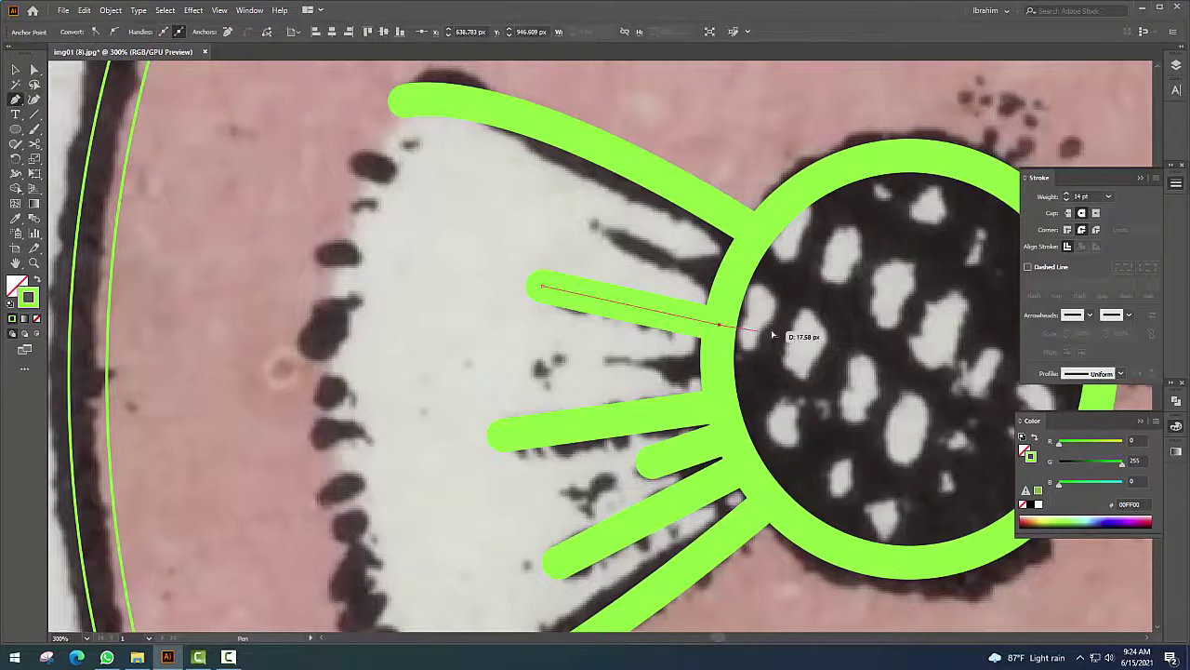
click(597, 225)
drag(731, 282, 733, 266)
ctrl+click(579, 369)
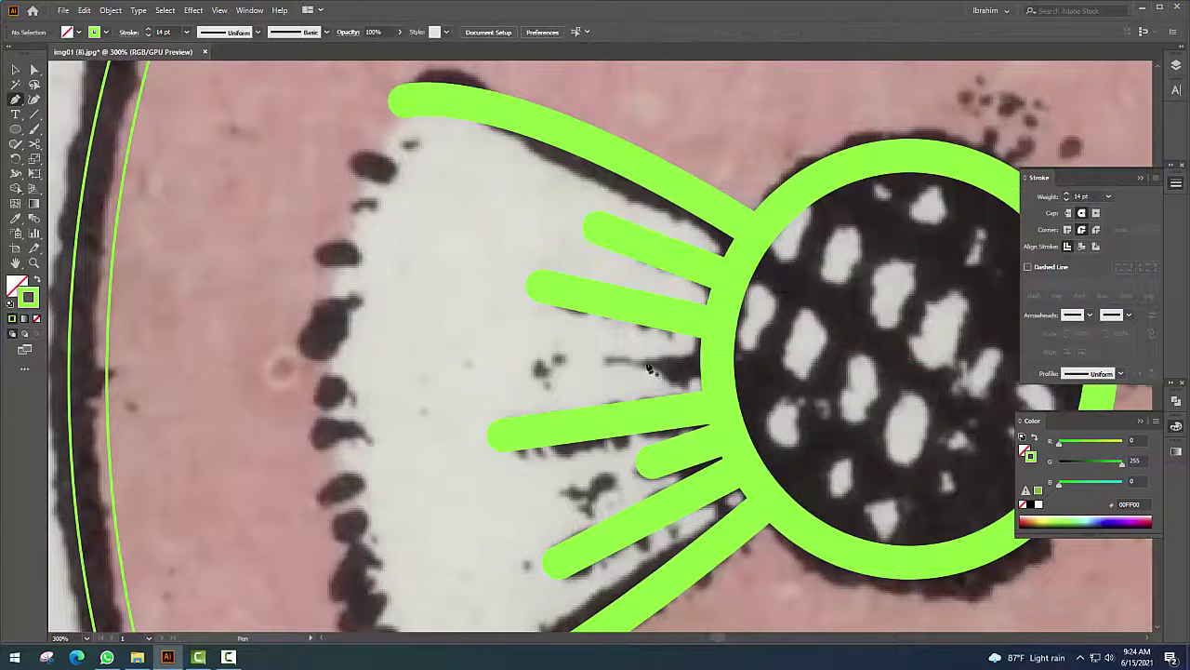
alt+scroll(651, 367, down, 4)
alt+scroll(670, 361, down, 3)
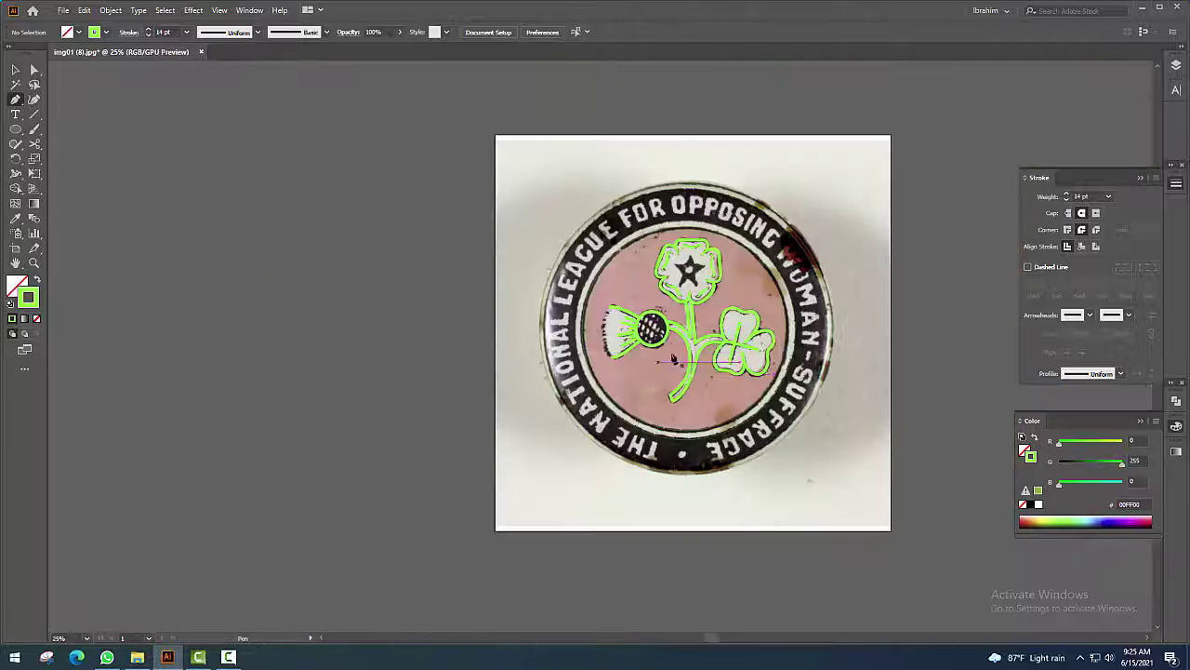
alt+scroll(674, 359, up, 6)
Draw three parallel diagonal lines across the thistle head
click(514, 213)
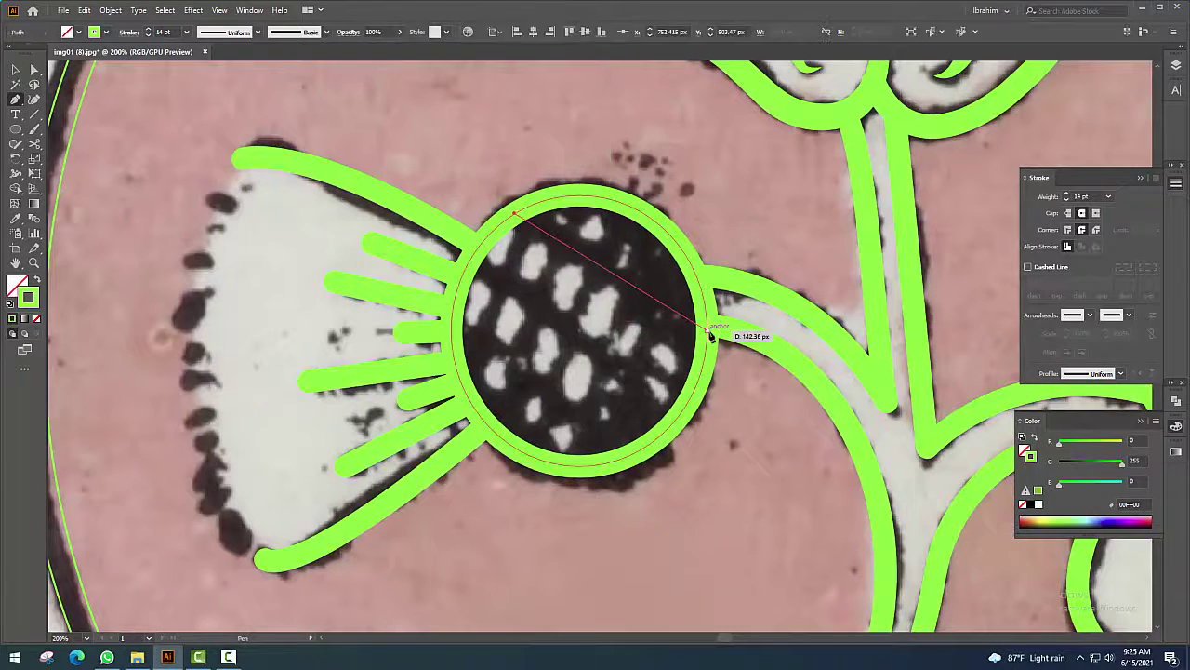
click(710, 335)
click(471, 260)
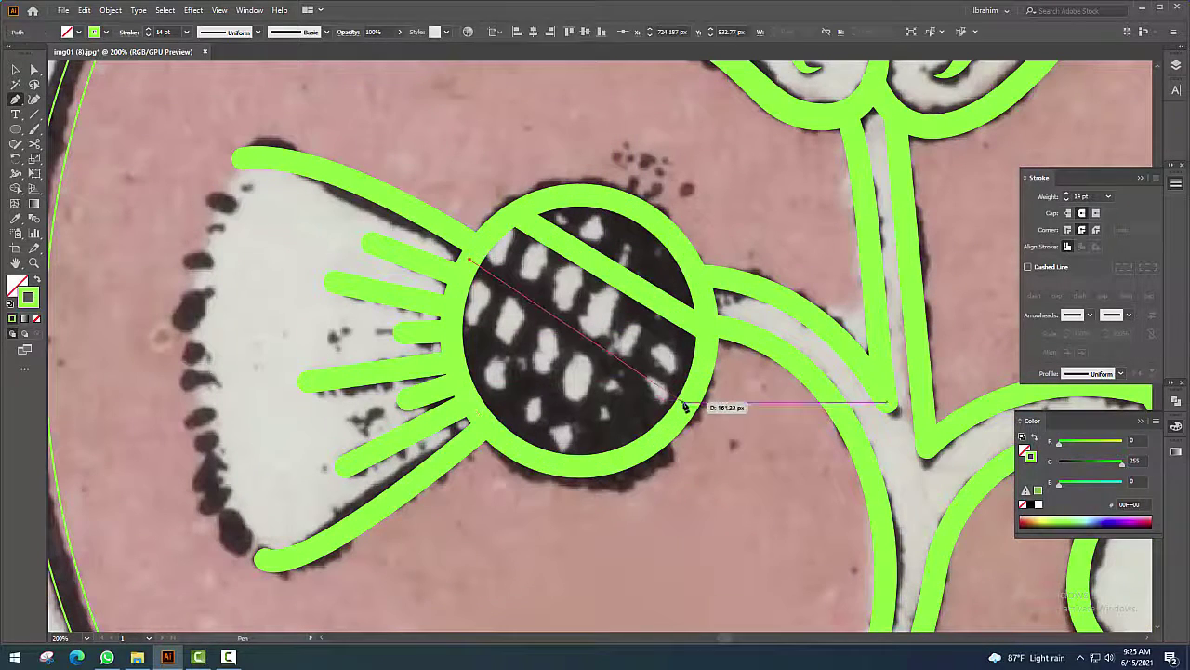
click(683, 406)
click(450, 326)
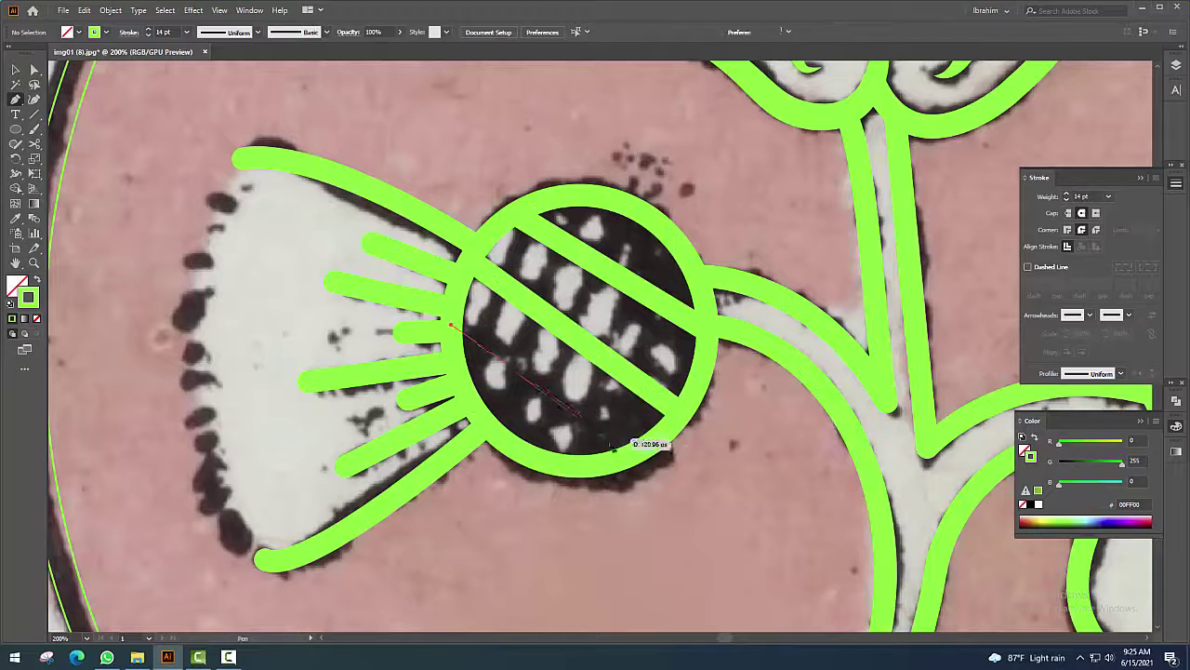
click(641, 454)
Add crossing diagonal lines in the opposite direction to form the lattice
drag(552, 206, 629, 231)
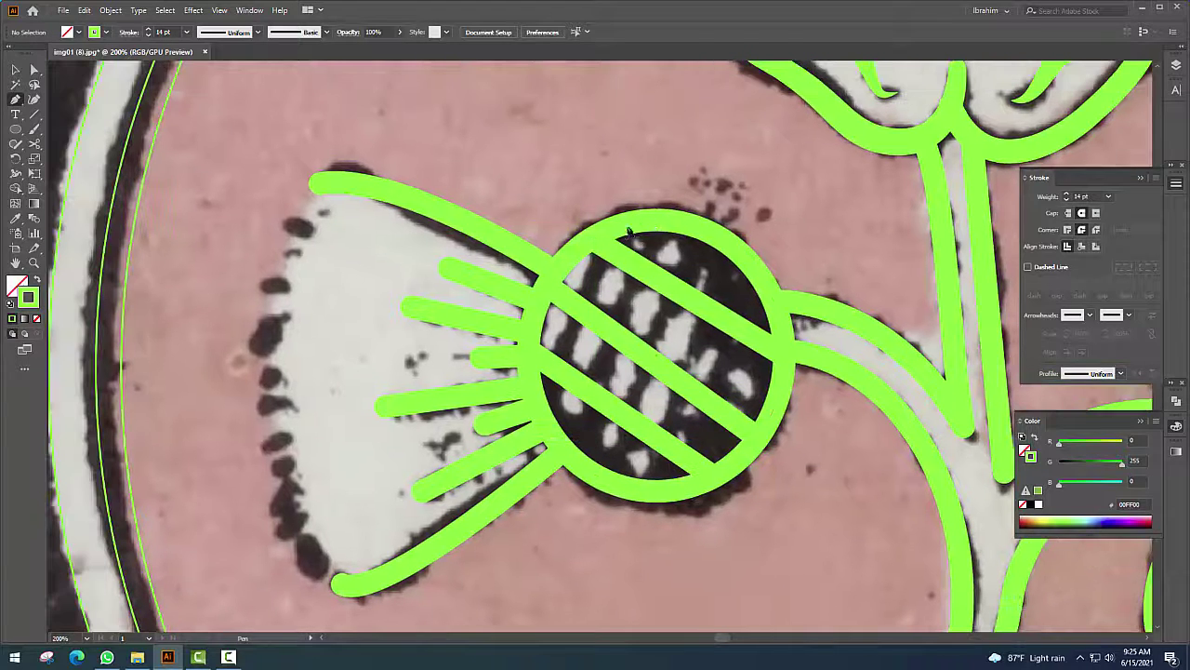
click(616, 226)
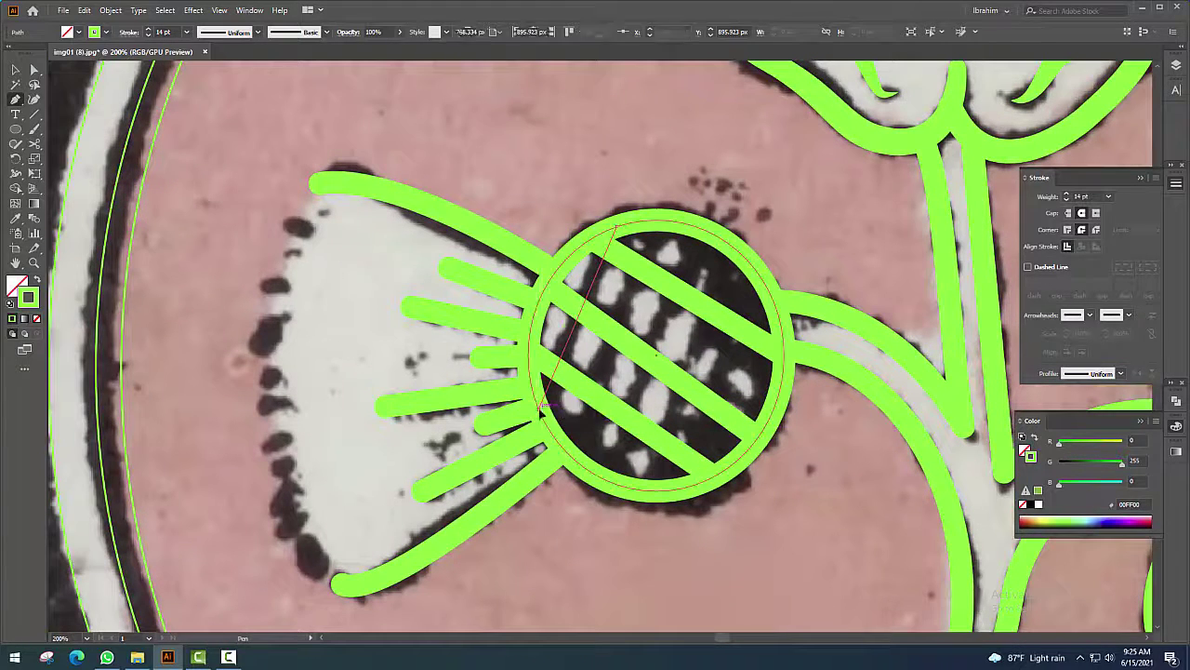
click(539, 409)
click(572, 456)
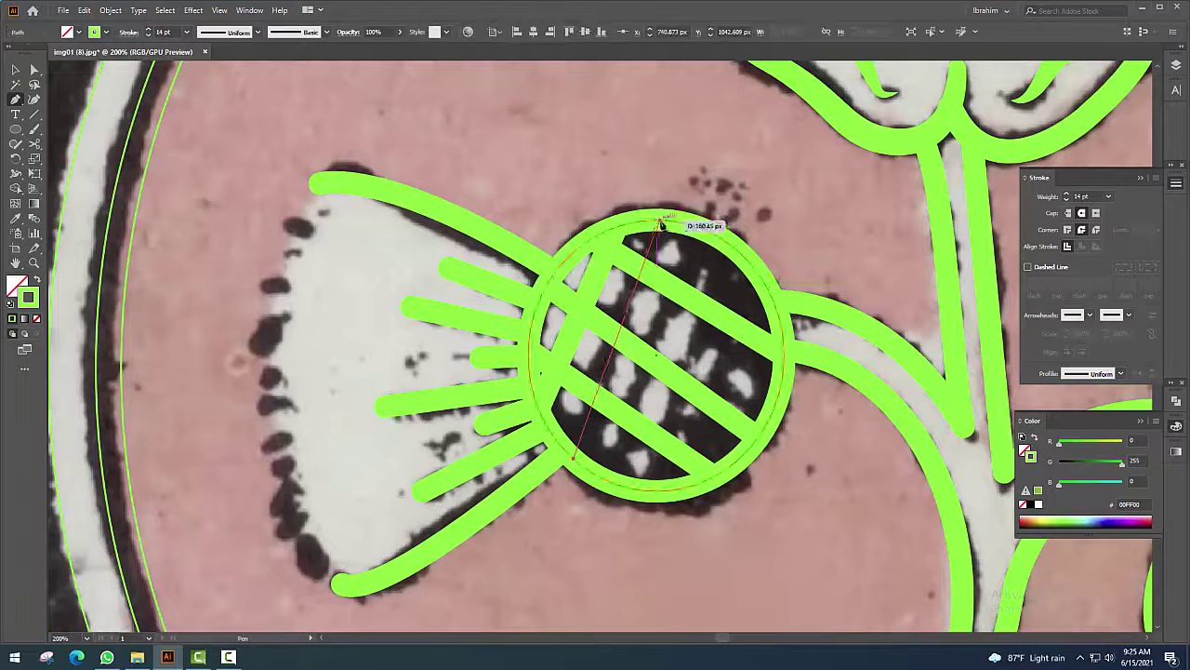
click(661, 225)
click(607, 478)
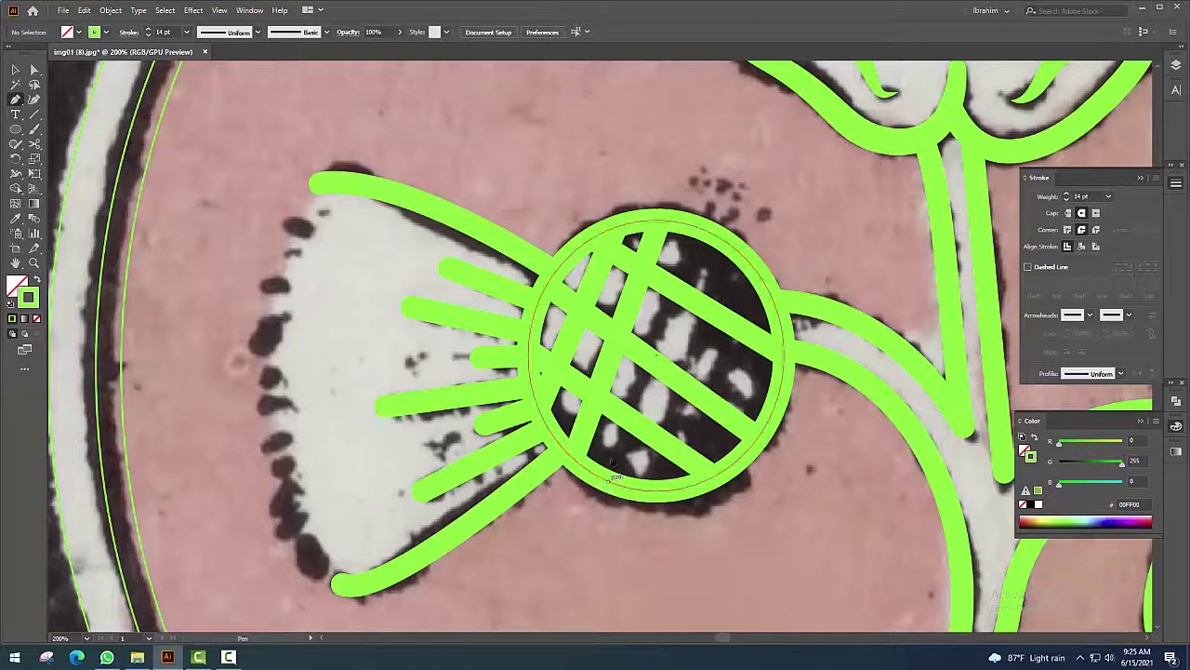
click(704, 232)
click(656, 488)
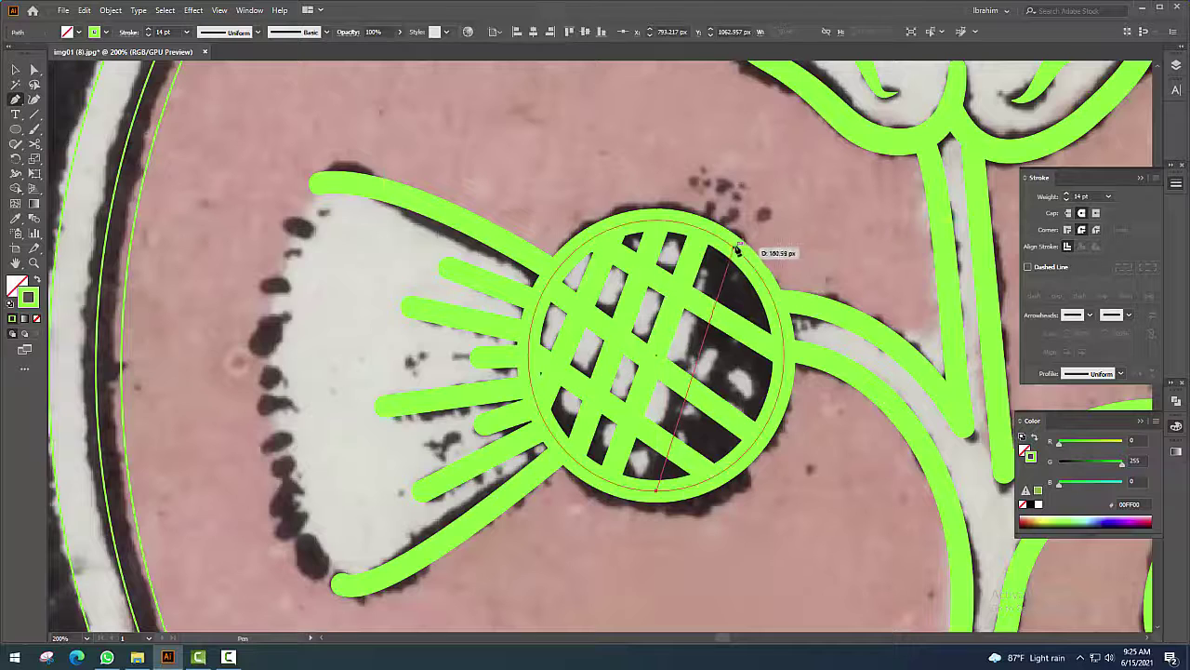
click(737, 249)
key(Escape)
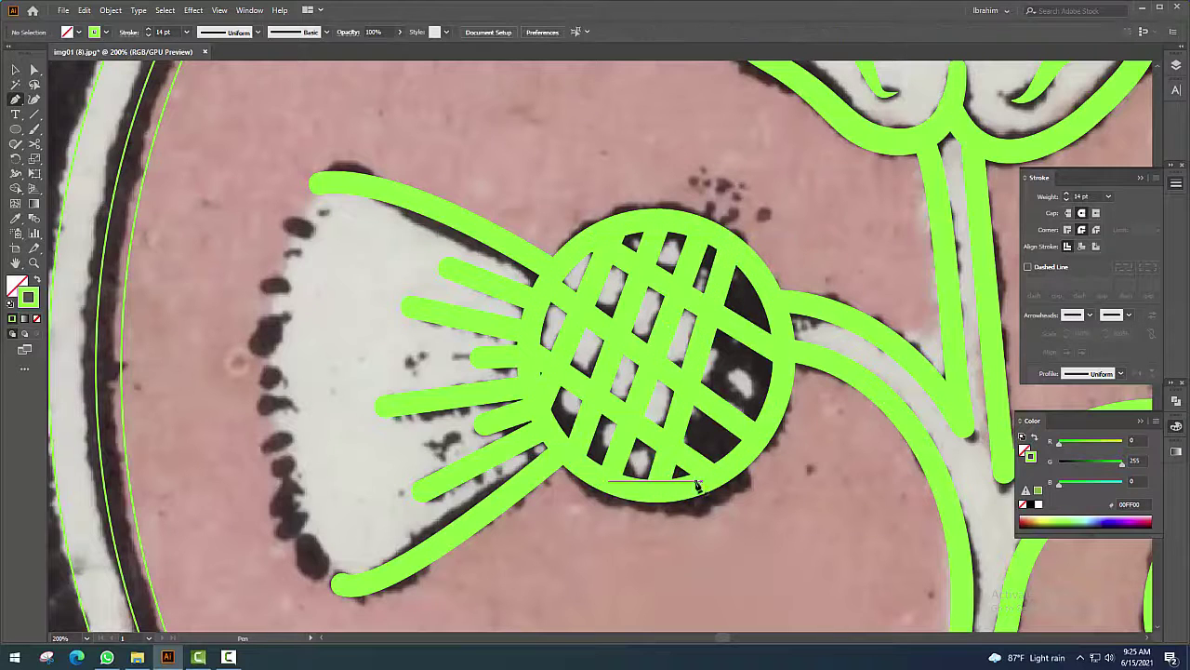
click(703, 482)
Finish the last crossing line, then draw the first short green marks along the thistle's upper edge
click(761, 279)
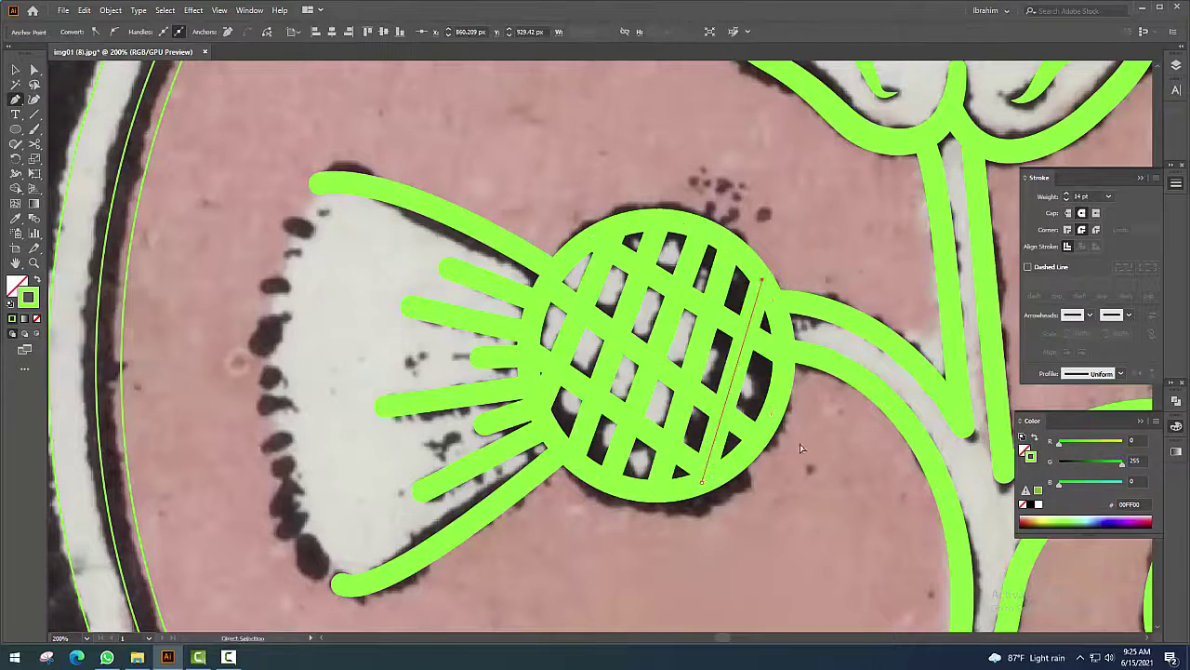
key(Escape)
scroll(799, 444, down, 2)
scroll(800, 444, down, 2)
scroll(800, 443, down, 2)
scroll(572, 335, up, 6)
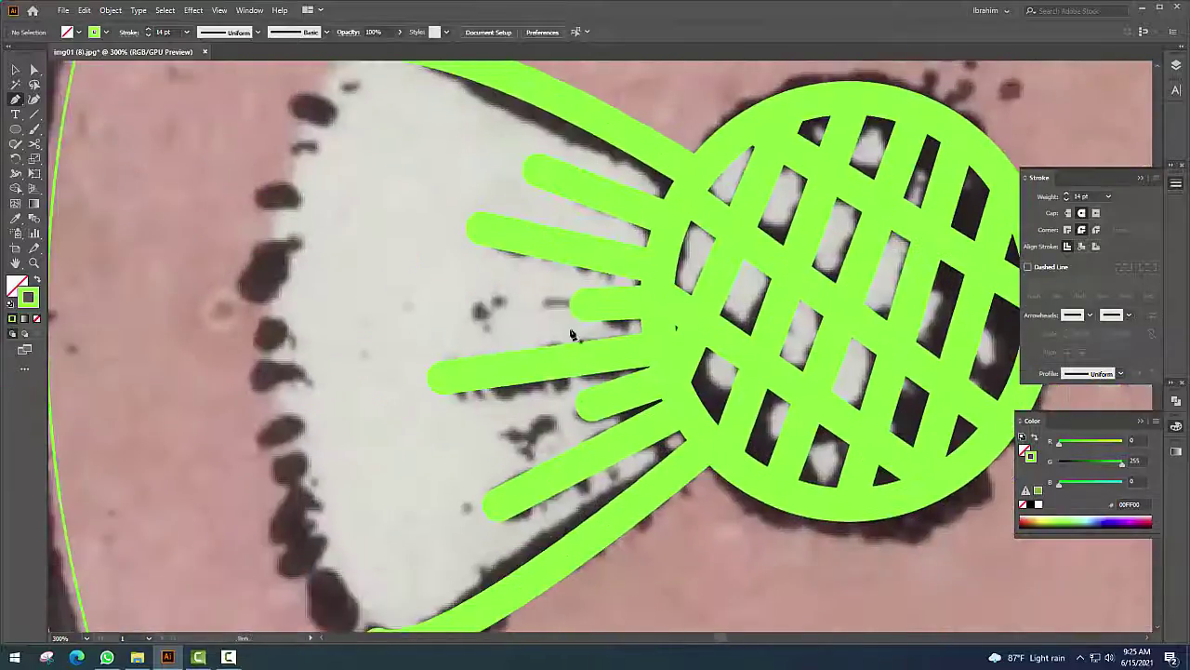
scroll(572, 335, down, 4)
scroll(633, 247, up, 5)
click(565, 244)
click(598, 256)
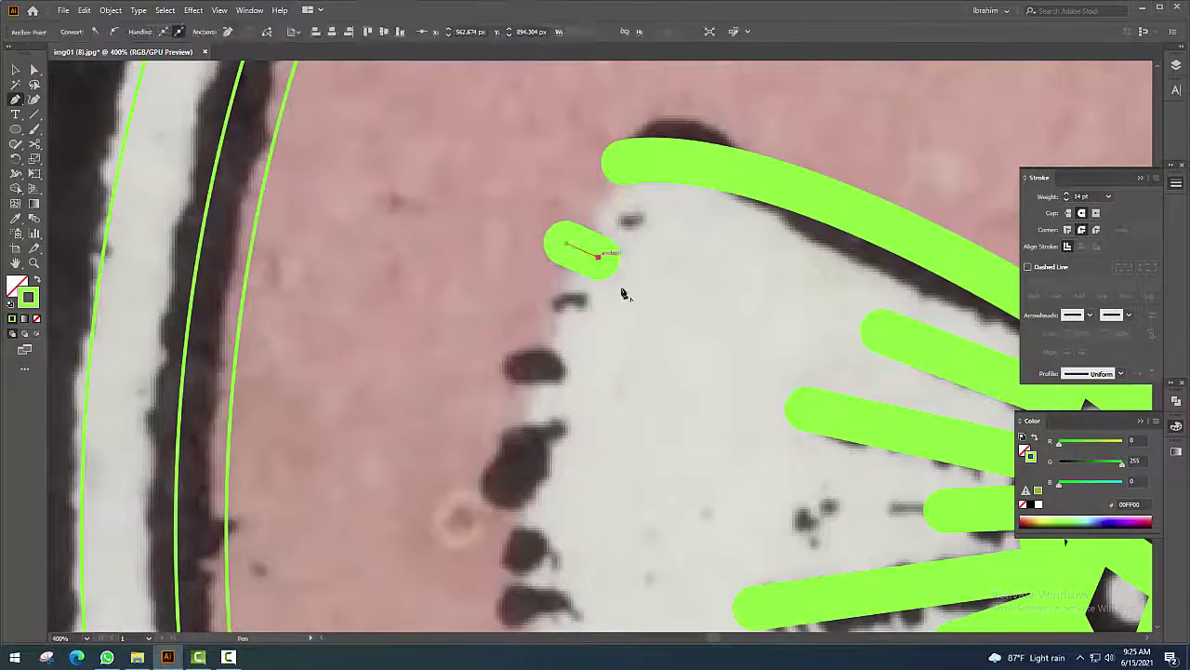
key(Escape)
drag(623, 293, 662, 255)
click(562, 325)
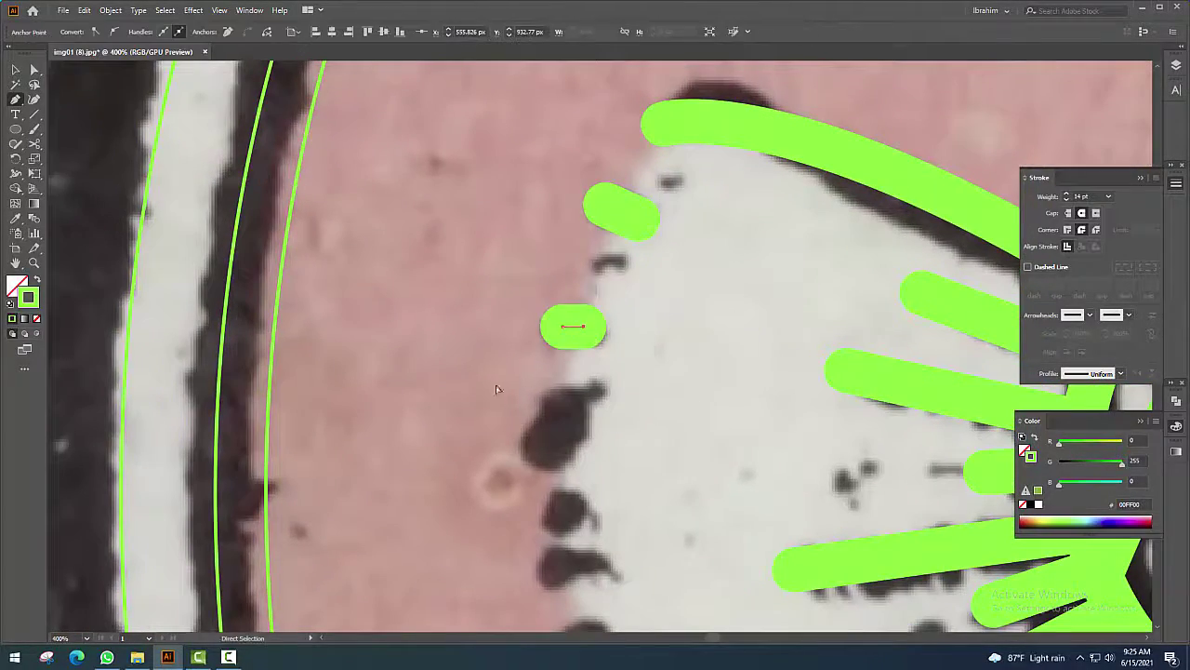
key(Escape)
Thin the stroke weight to 10 pt and add more short marks over the edge dots
click(1067, 200)
click(1067, 200)
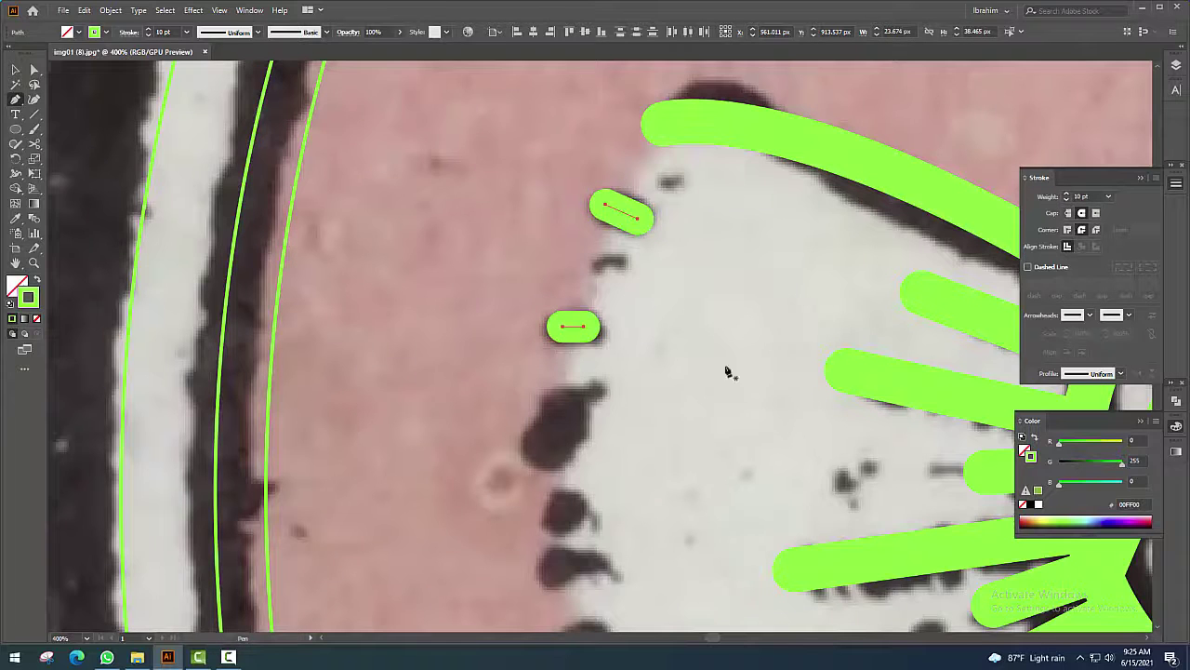
drag(729, 369, 766, 245)
click(577, 321)
click(612, 290)
key(ctrl+plus)
key(ctrl+plus)
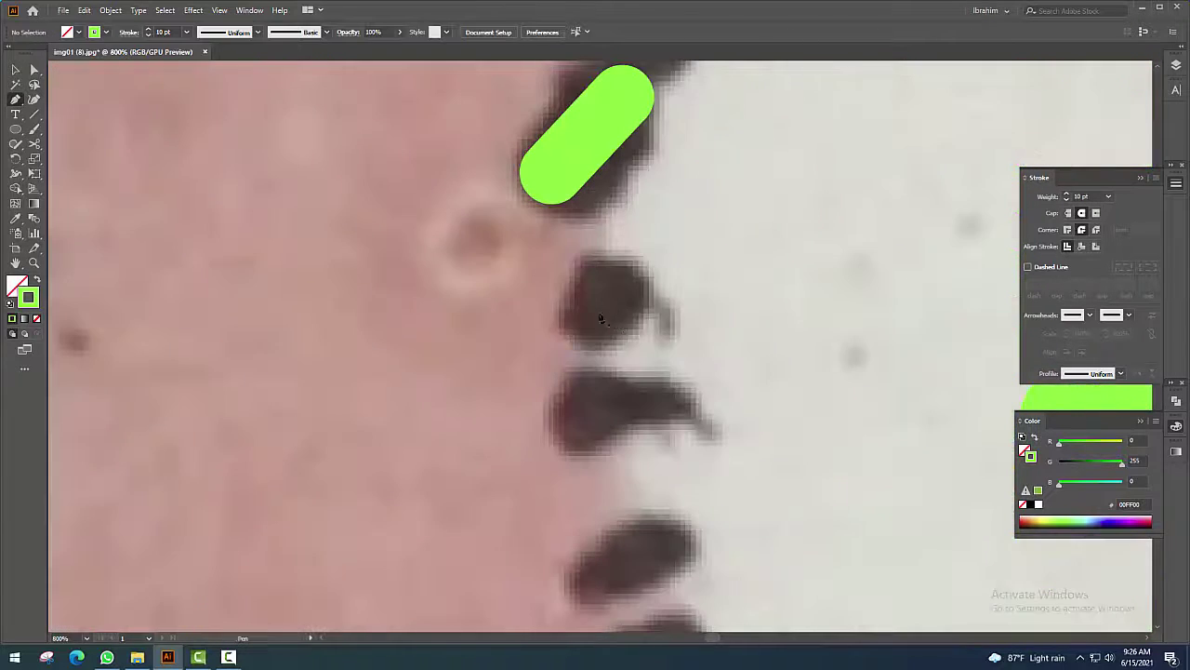
click(598, 311)
click(609, 298)
key(Escape)
click(565, 415)
click(688, 404)
scroll(678, 404, down, 3)
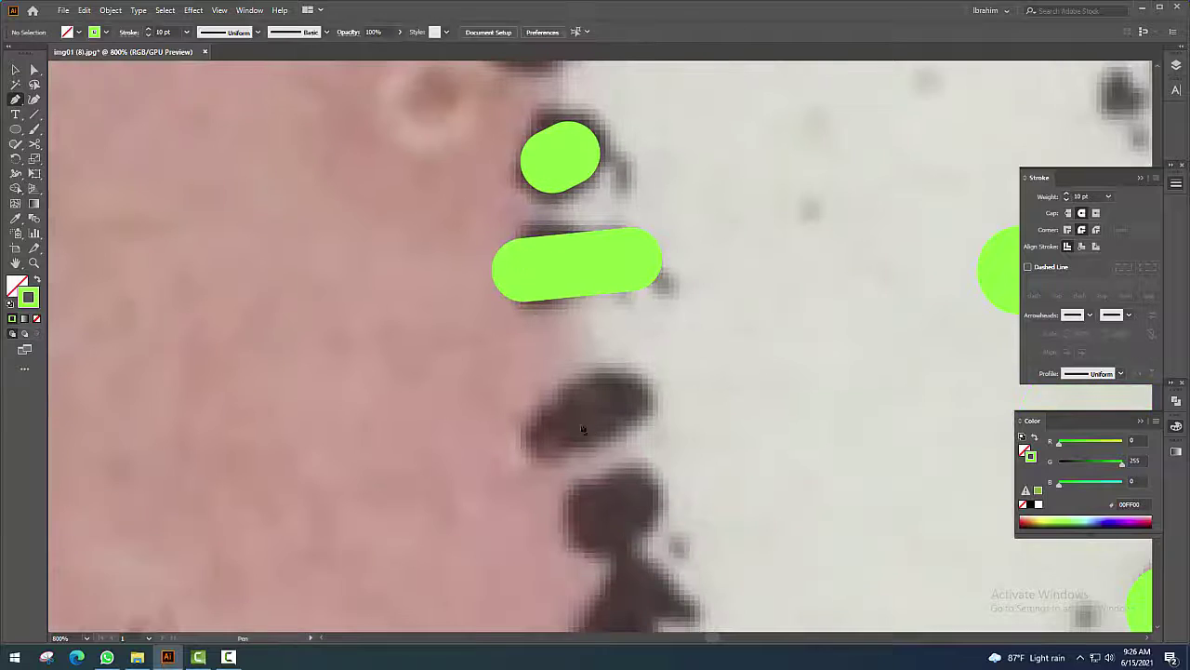
click(537, 444)
click(633, 399)
key(Escape)
Draw the remaining short bristle strokes down the thistle's lower fringe
scroll(657, 299, down, 1)
scroll(656, 300, down, 3)
click(558, 325)
click(609, 293)
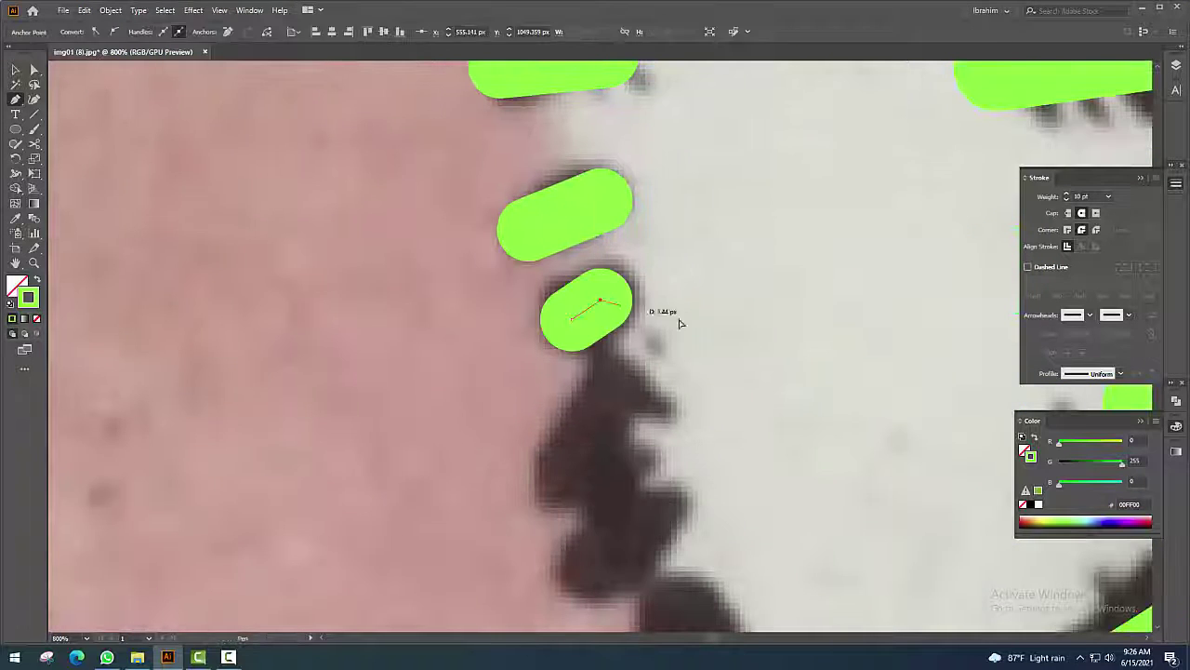
scroll(651, 312, down, 2)
click(614, 214)
click(562, 305)
click(572, 381)
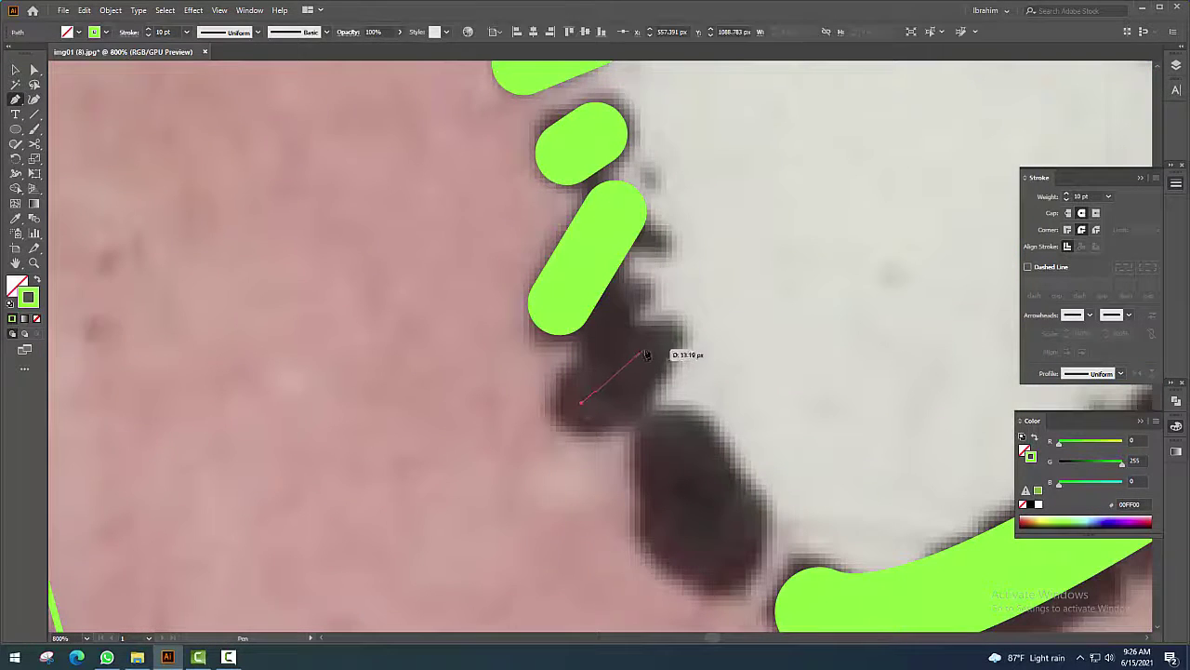
click(662, 316)
key(Escape)
scroll(611, 260, down, 3)
click(532, 275)
click(584, 376)
scroll(584, 375, down, 3)
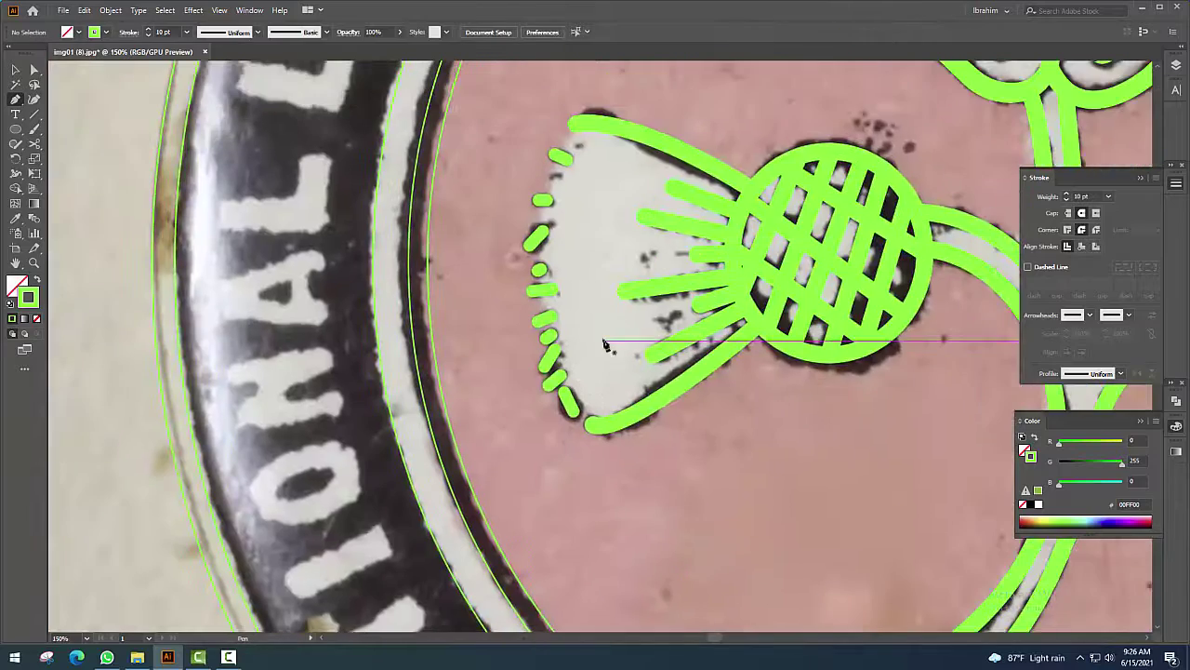
scroll(584, 376, down, 2)
Shift the badge slightly and select every green traced path with Ctrl+A
scroll(578, 377, down, 2)
click(503, 331)
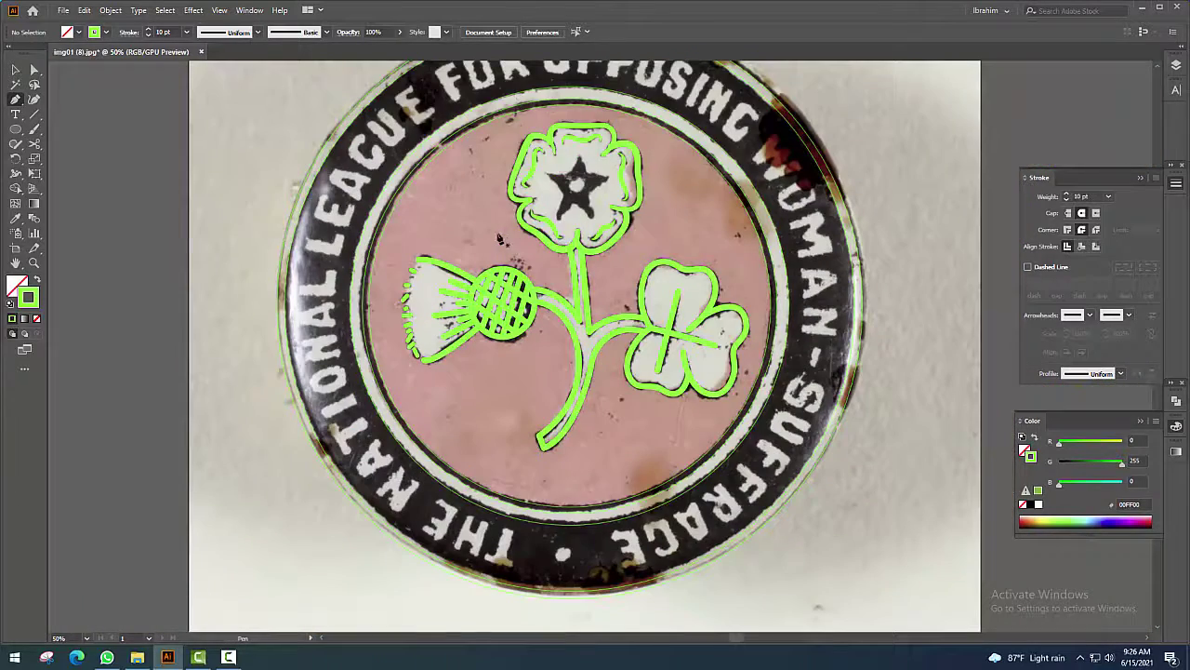
drag(501, 210, 536, 232)
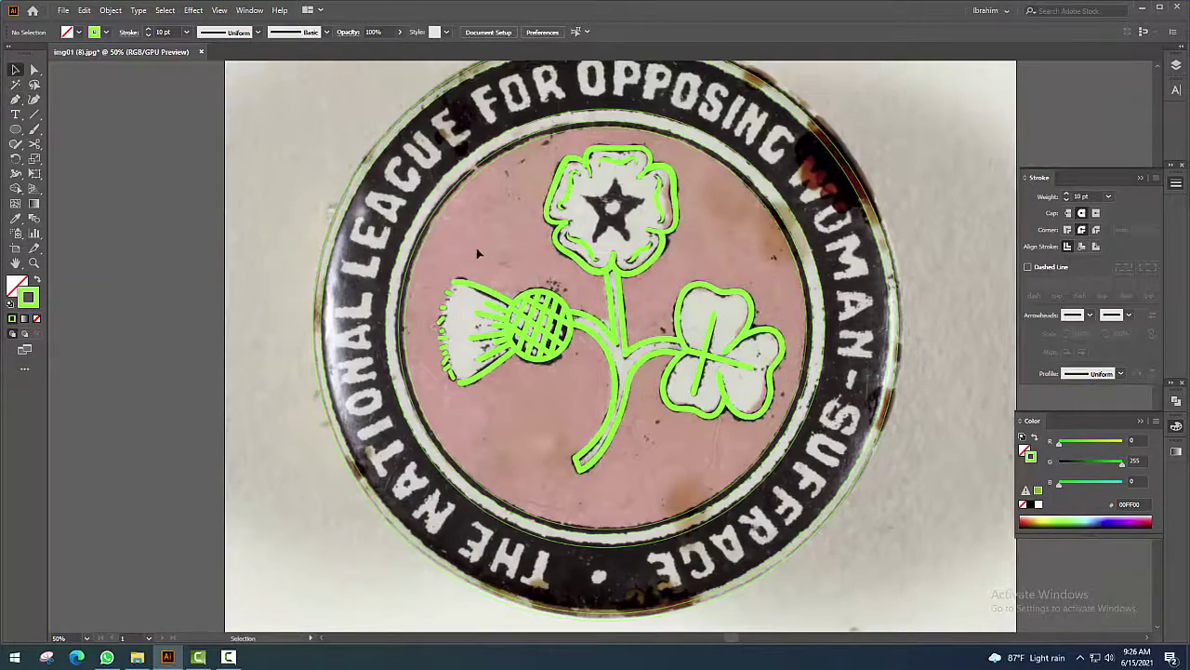
key(ctrl+a)
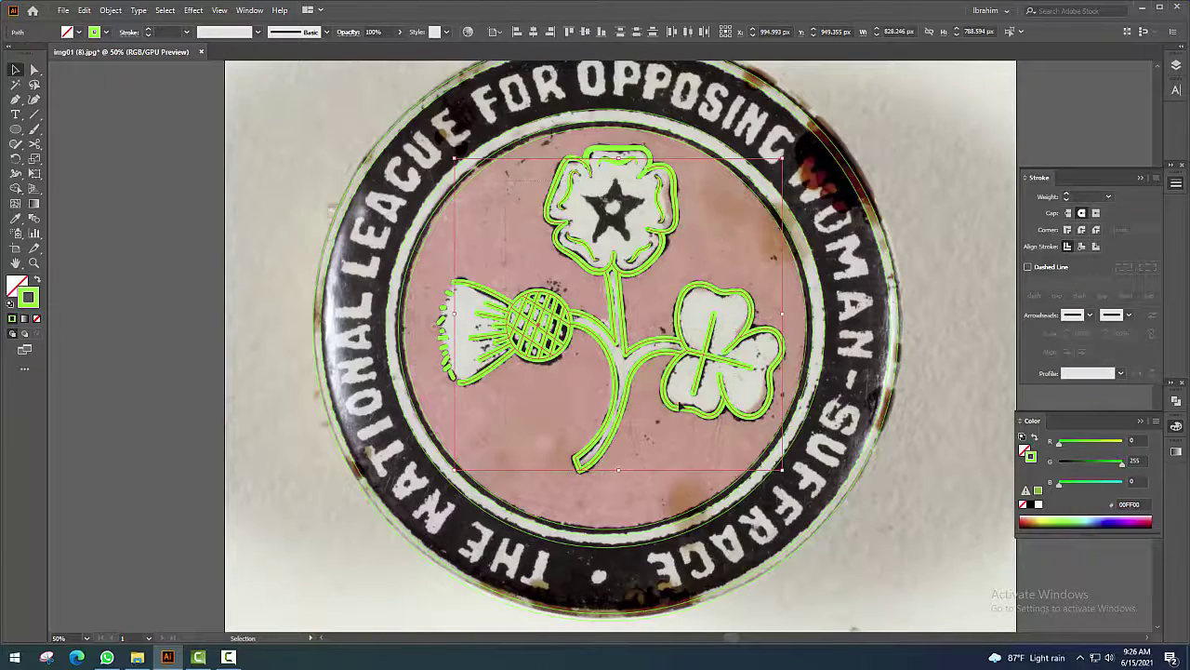
scroll(458, 335, up, 3)
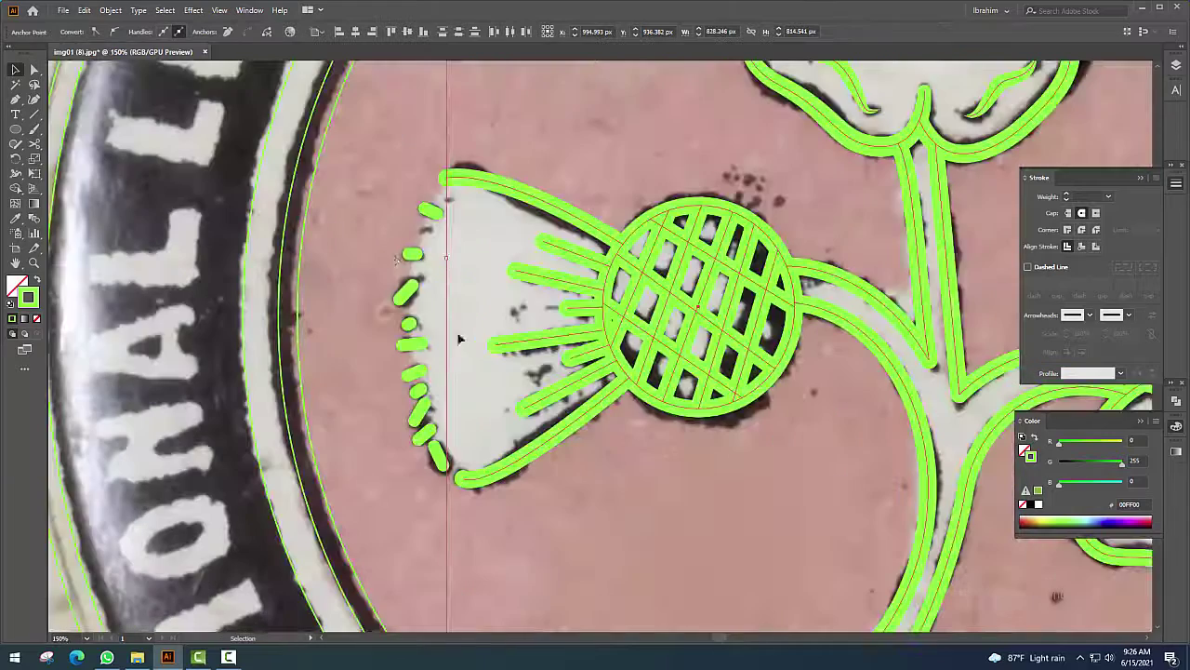
scroll(452, 490, down, 3)
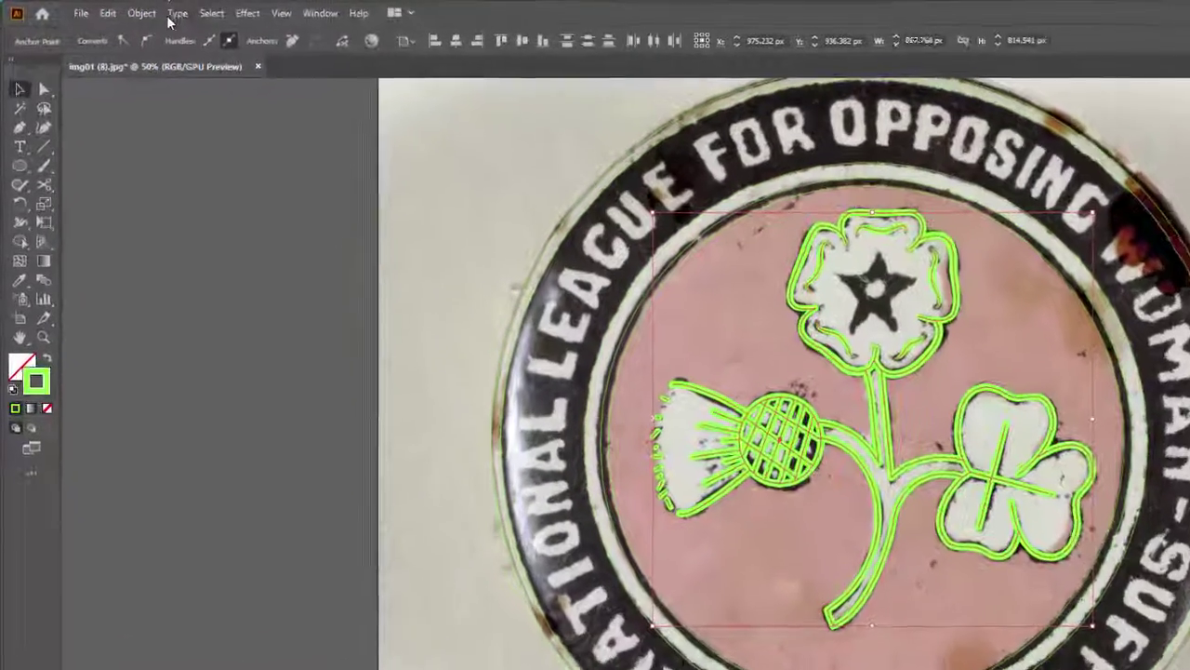
Expand the traced strokes' appearance, then expand them into filled shapes
click(144, 13)
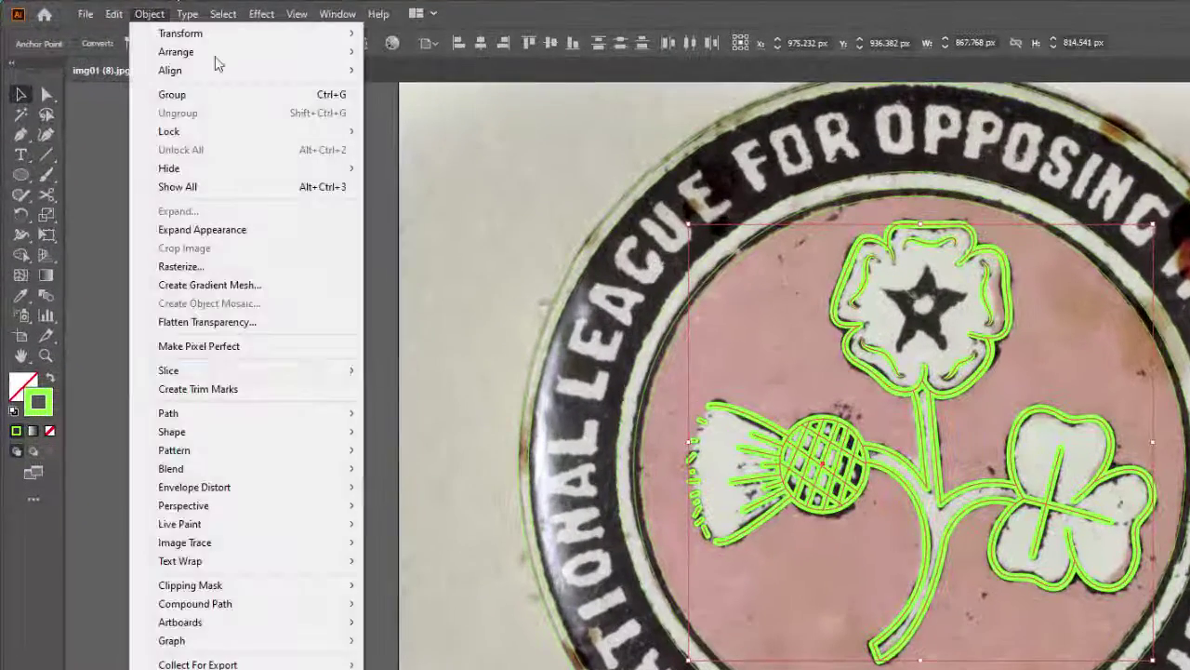
click(185, 233)
click(154, 13)
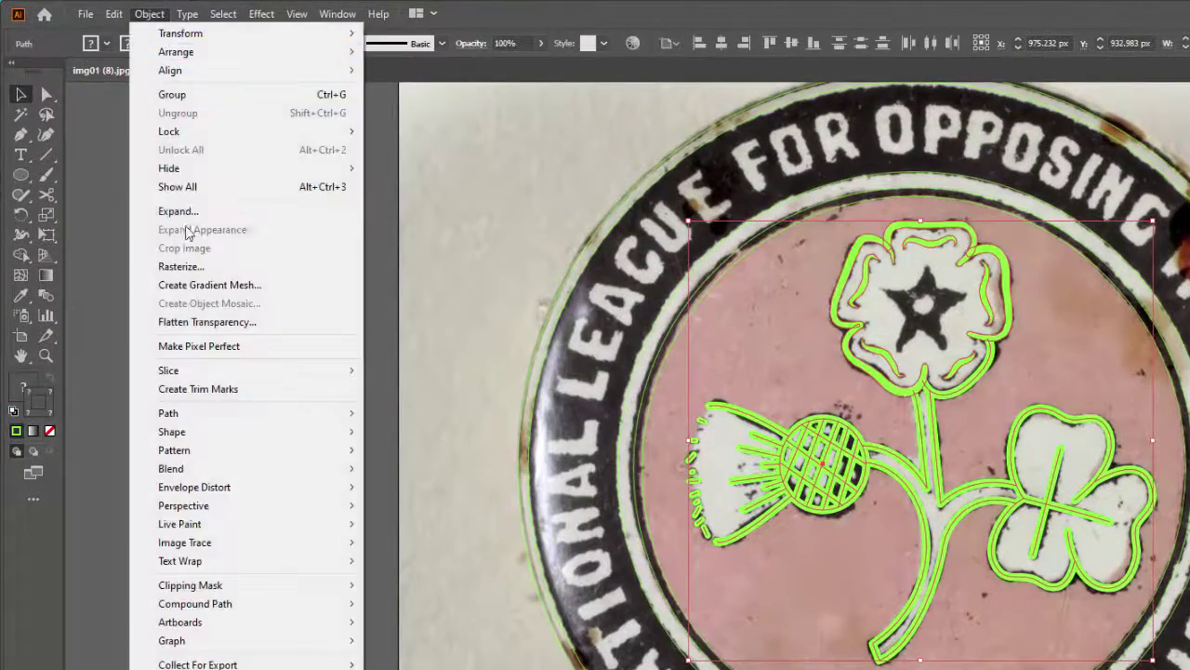
click(182, 212)
click(765, 547)
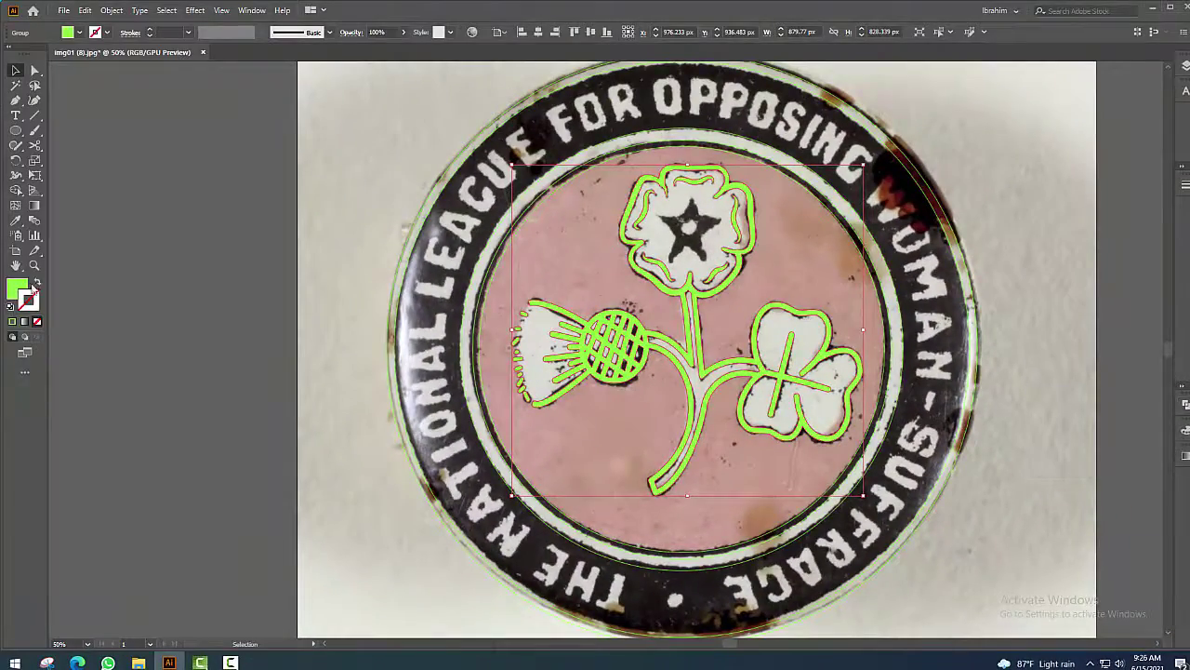
Swap the fill to a green outline, ungroup the artwork, and release its compound path
click(35, 284)
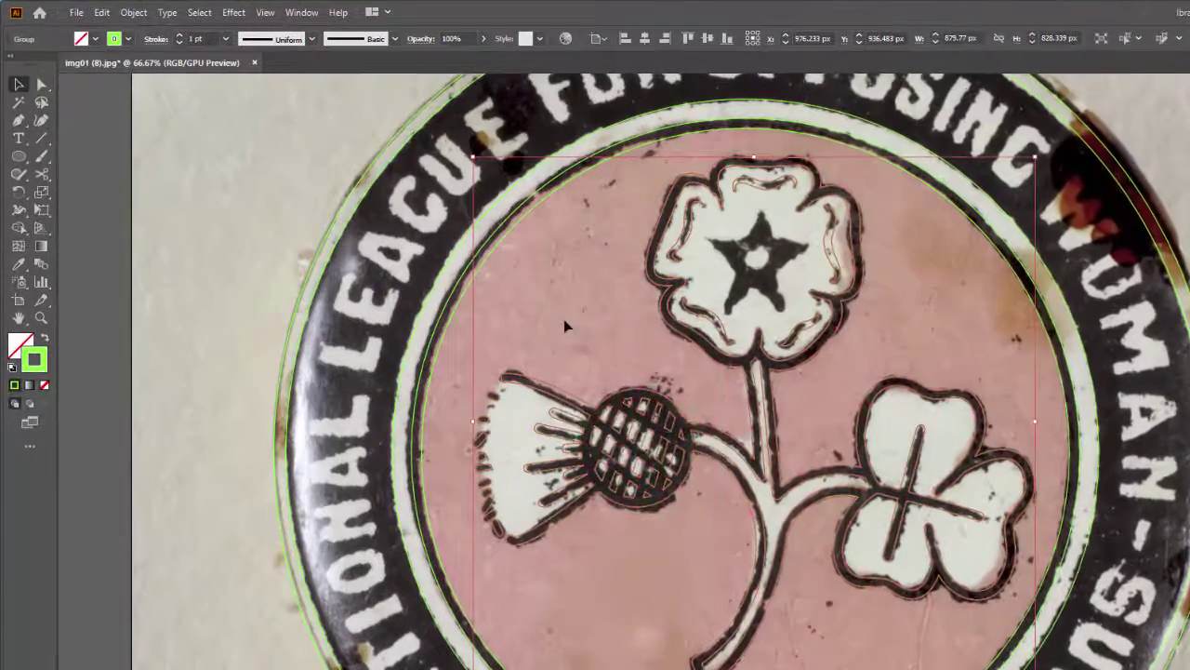
right_click(564, 326)
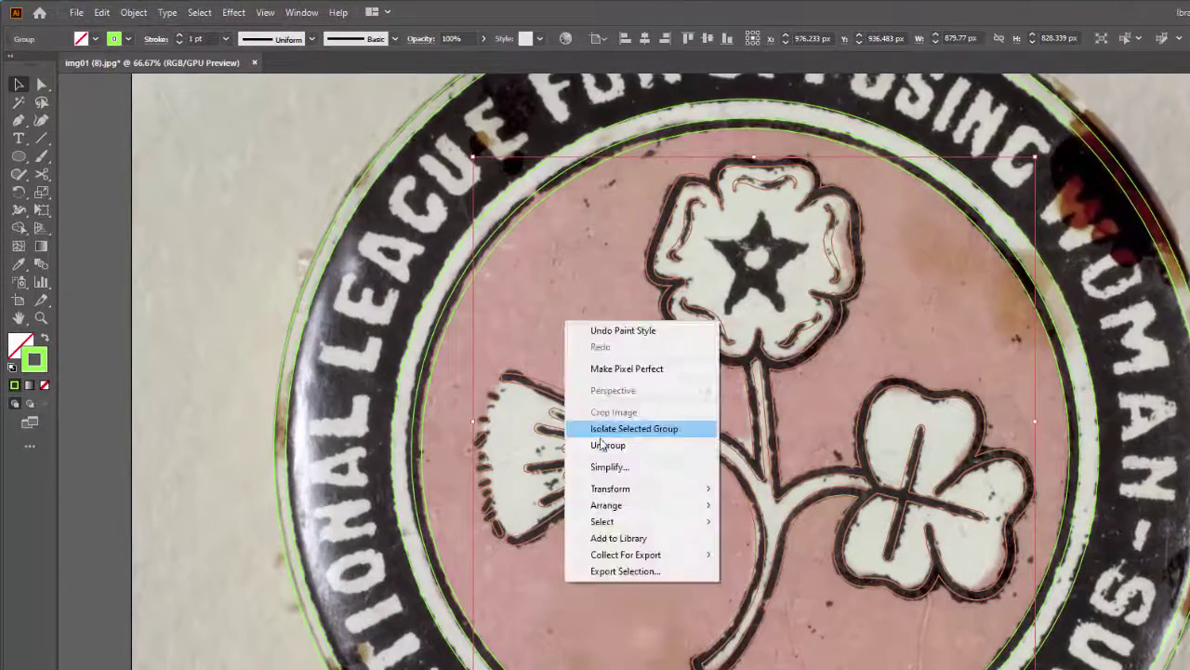
click(635, 444)
right_click(585, 303)
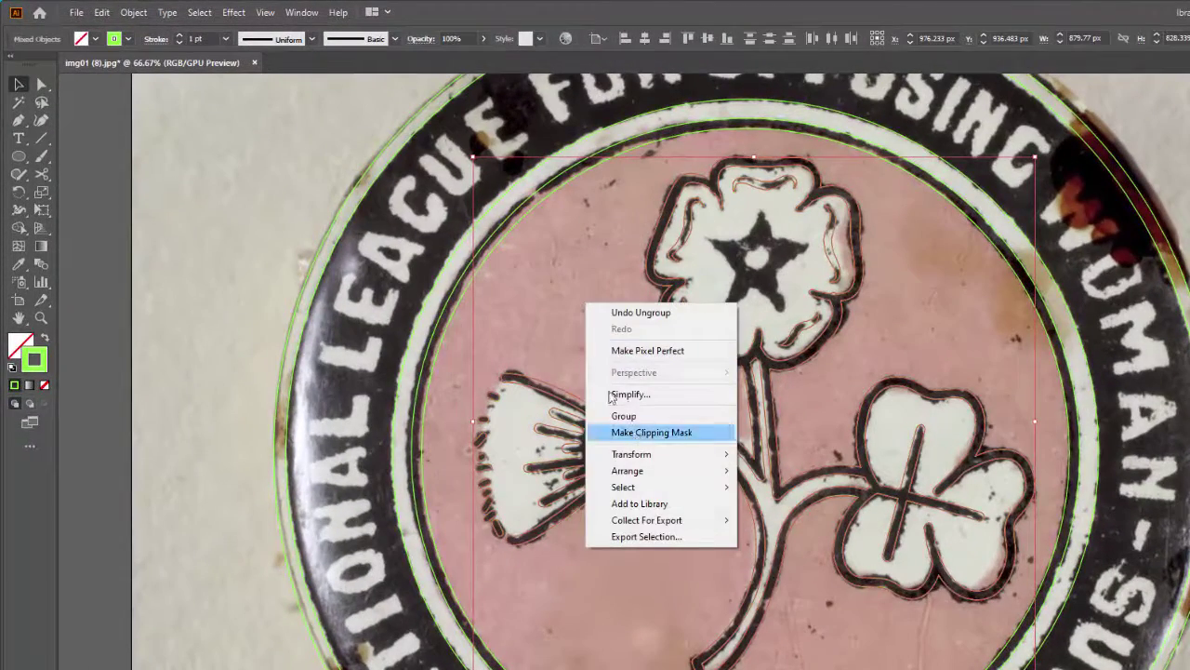
click(579, 456)
right_click(579, 458)
click(638, 447)
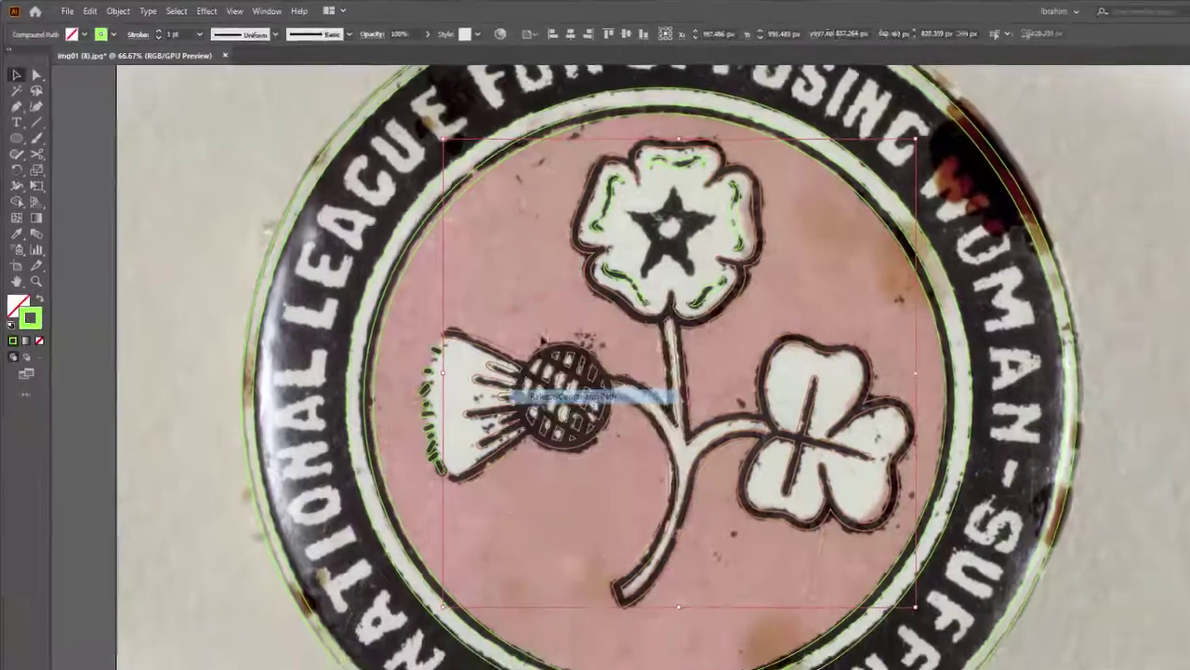
click(503, 269)
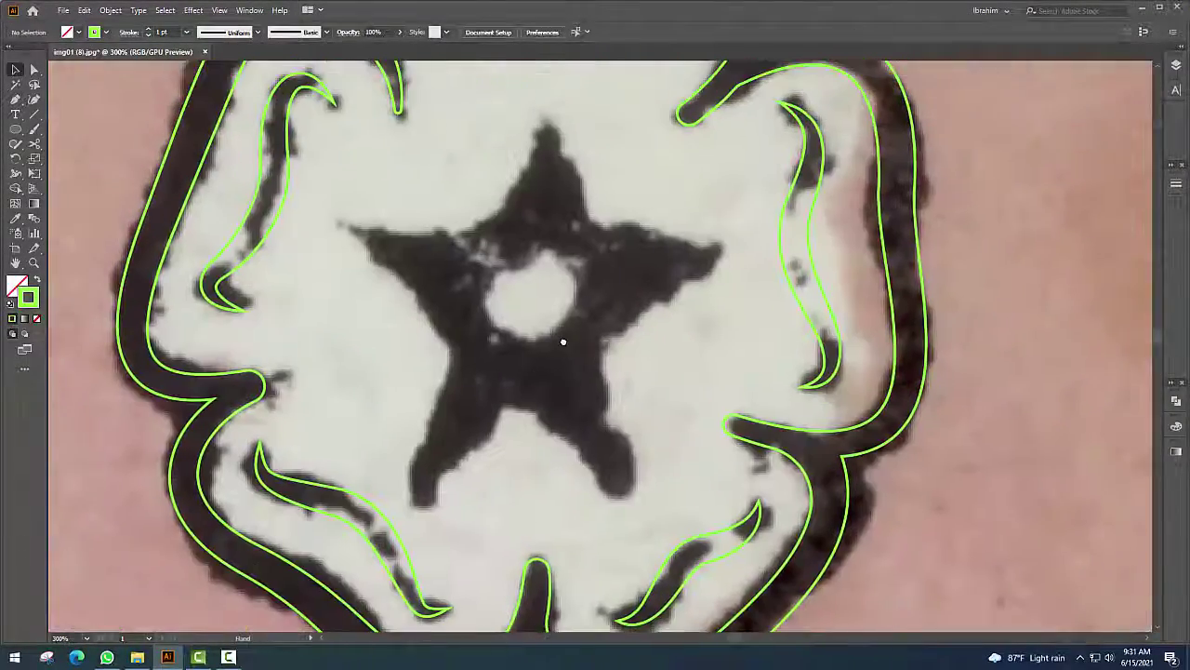
Draw a five-pointed star sized to fit over the rose's centre star
click(15, 130)
click(56, 185)
drag(452, 252, 587, 435)
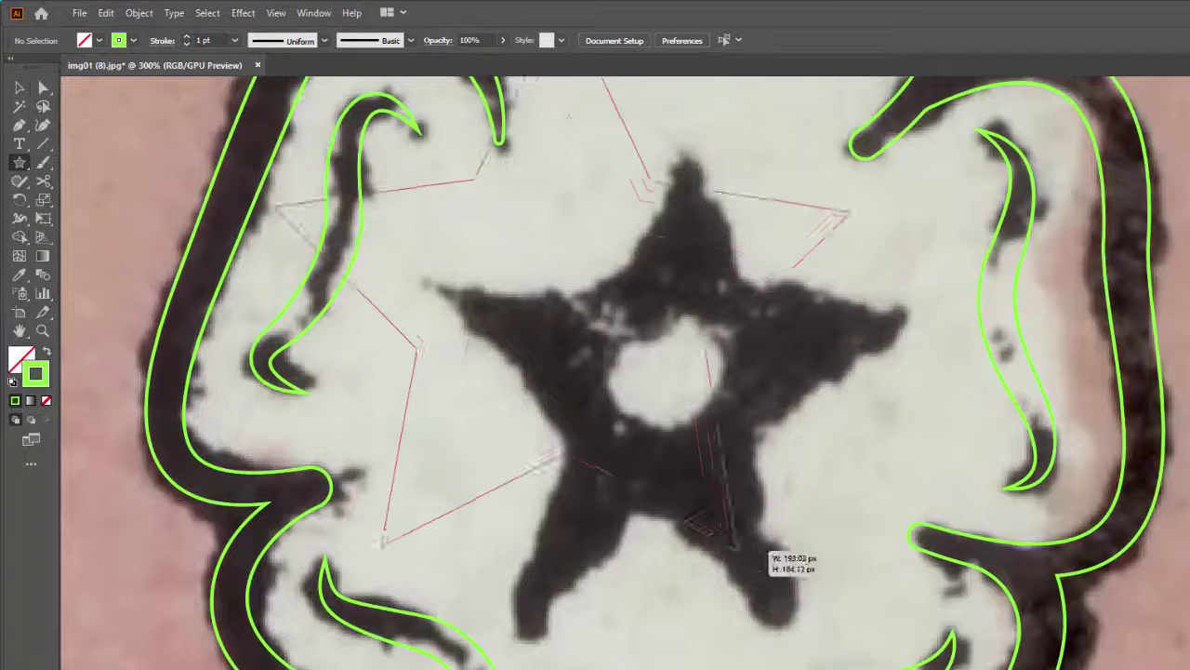
drag(737, 549, 803, 618)
key(v)
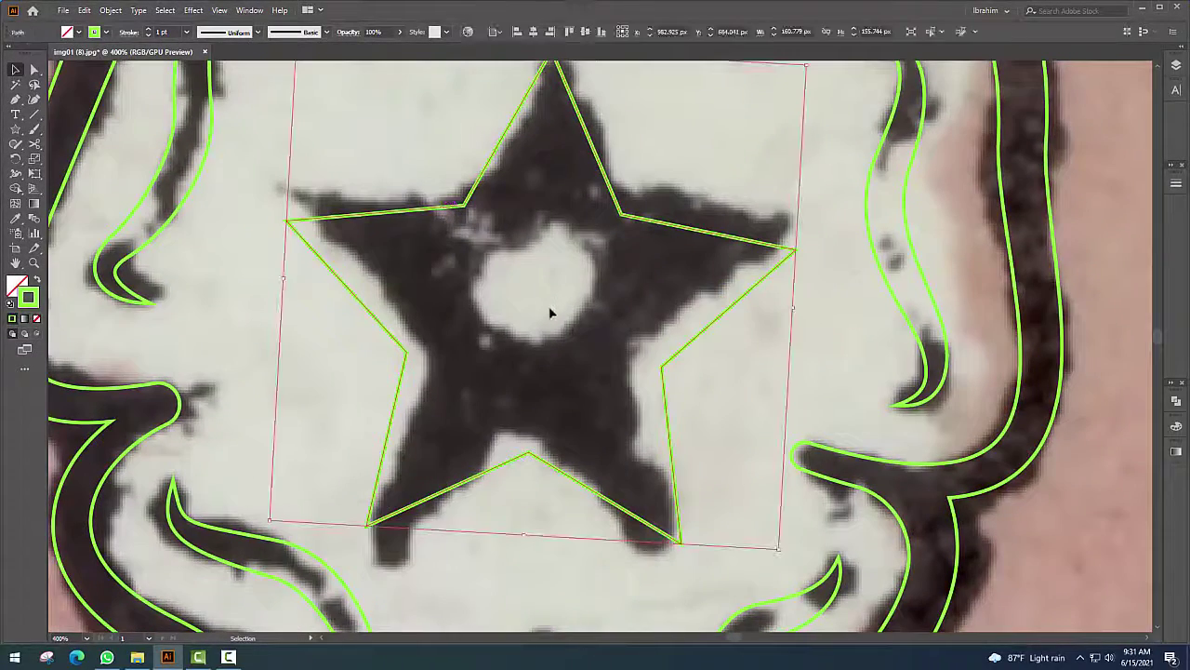
Draw a small circle at the star's centre, then zoom out
key(l)
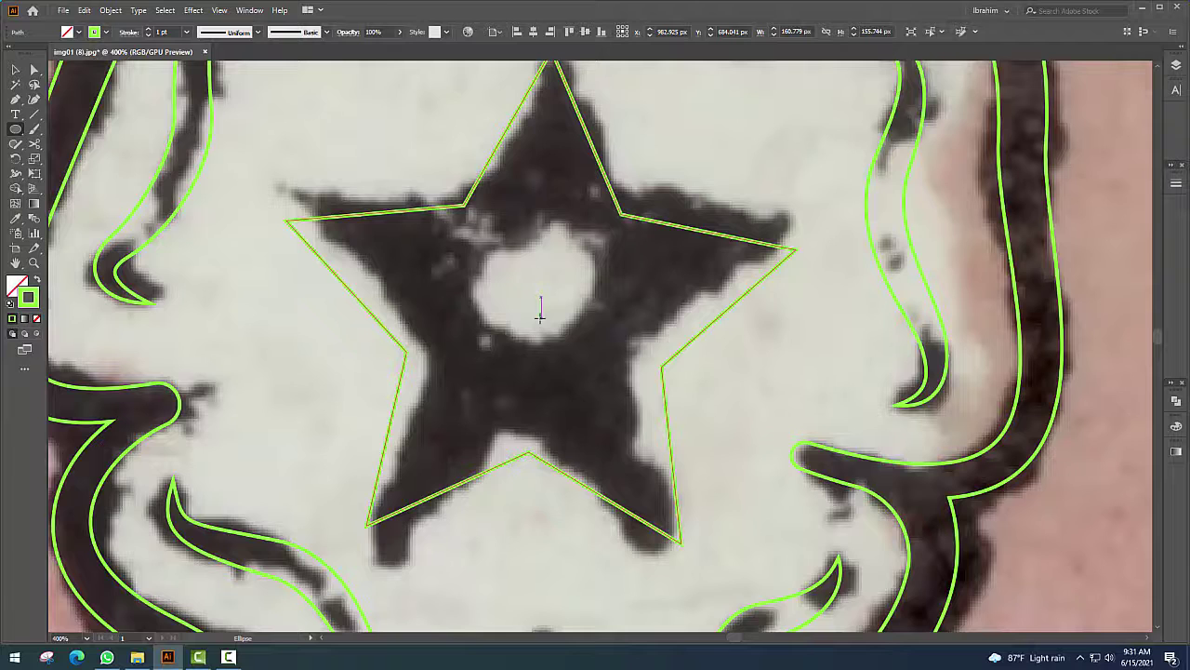
drag(539, 316, 612, 383)
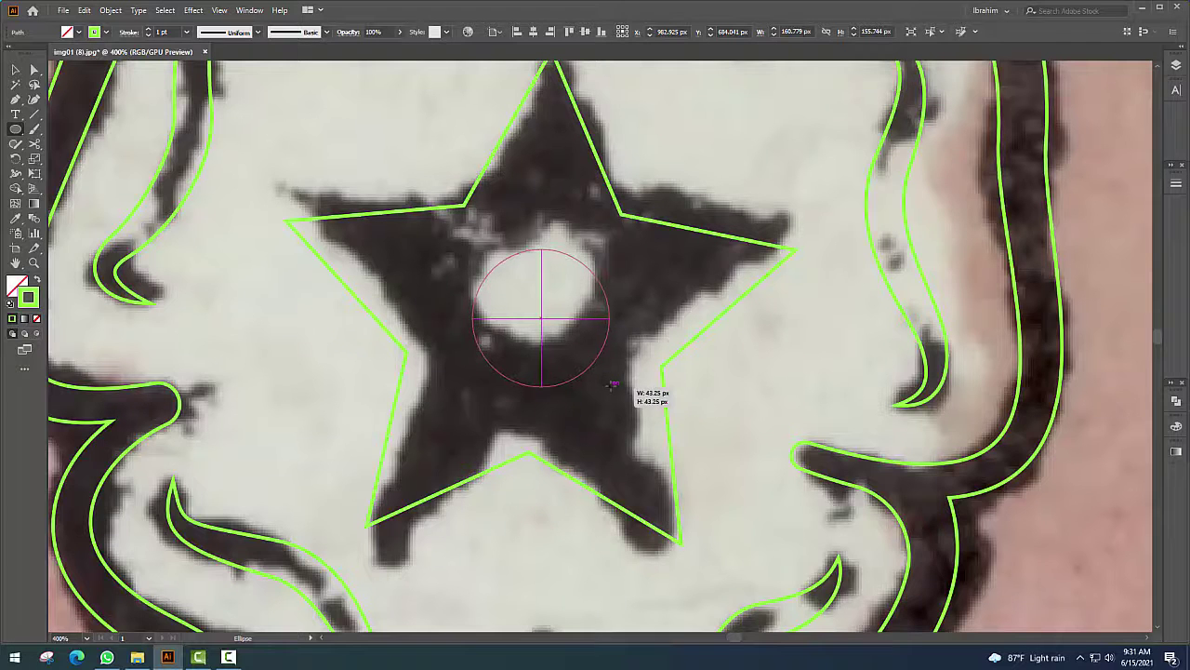
drag(612, 383, 604, 379)
click(15, 70)
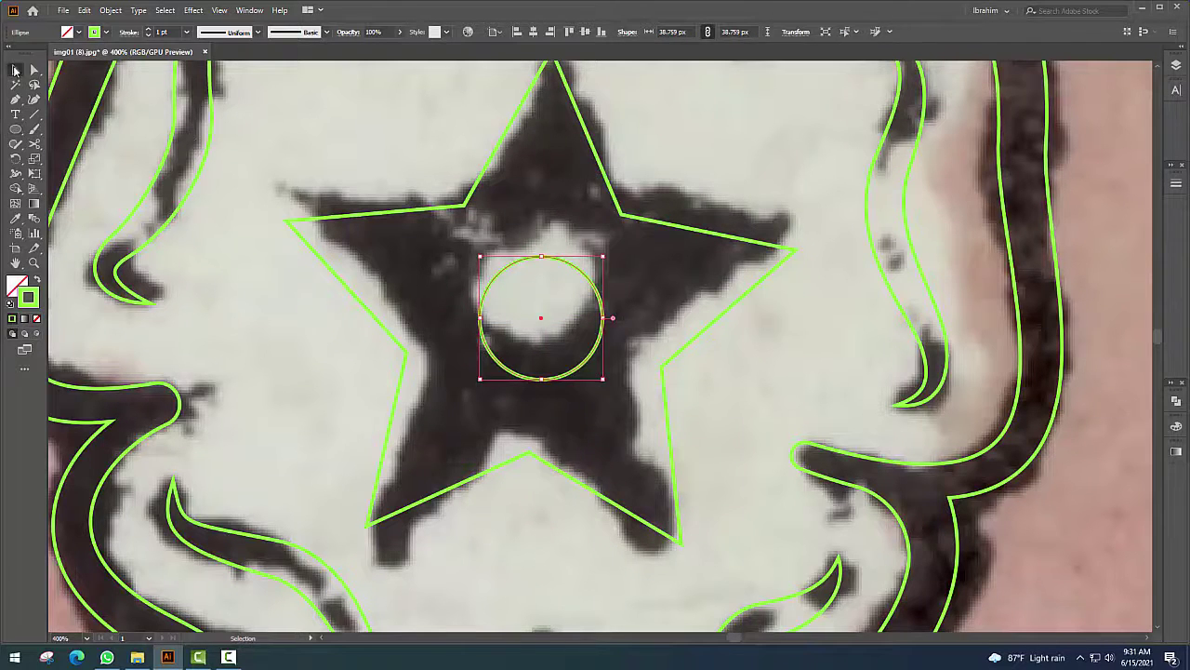
click(369, 191)
scroll(544, 321, down, 3)
scroll(519, 320, up, 3)
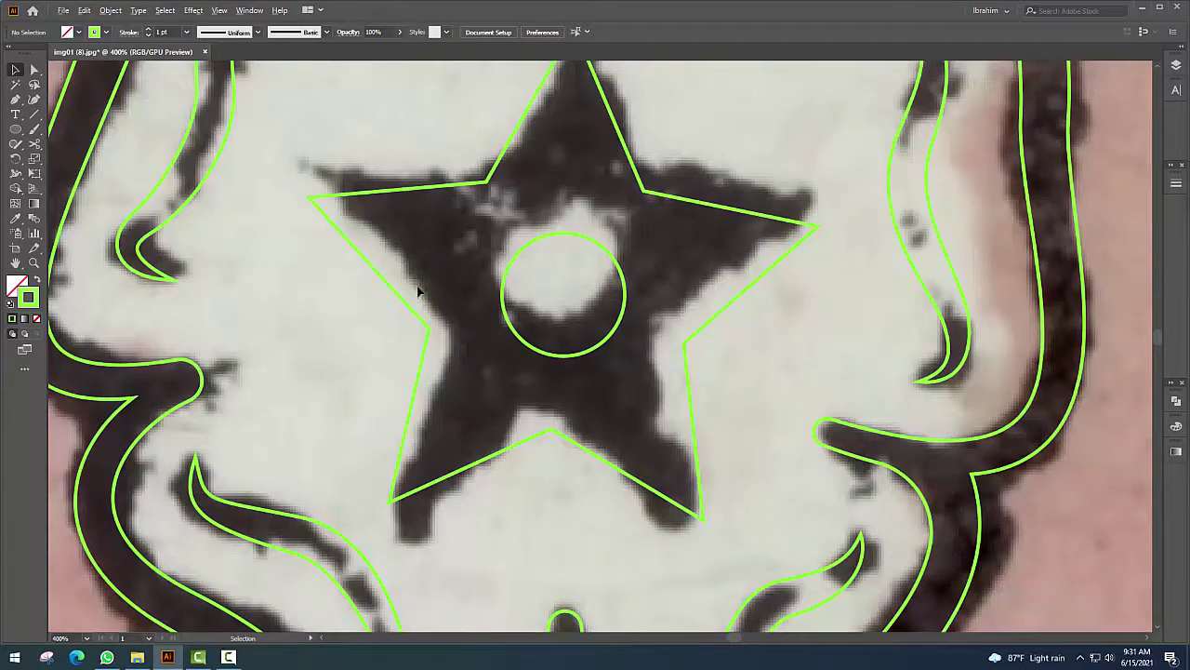
scroll(419, 292, down, 5)
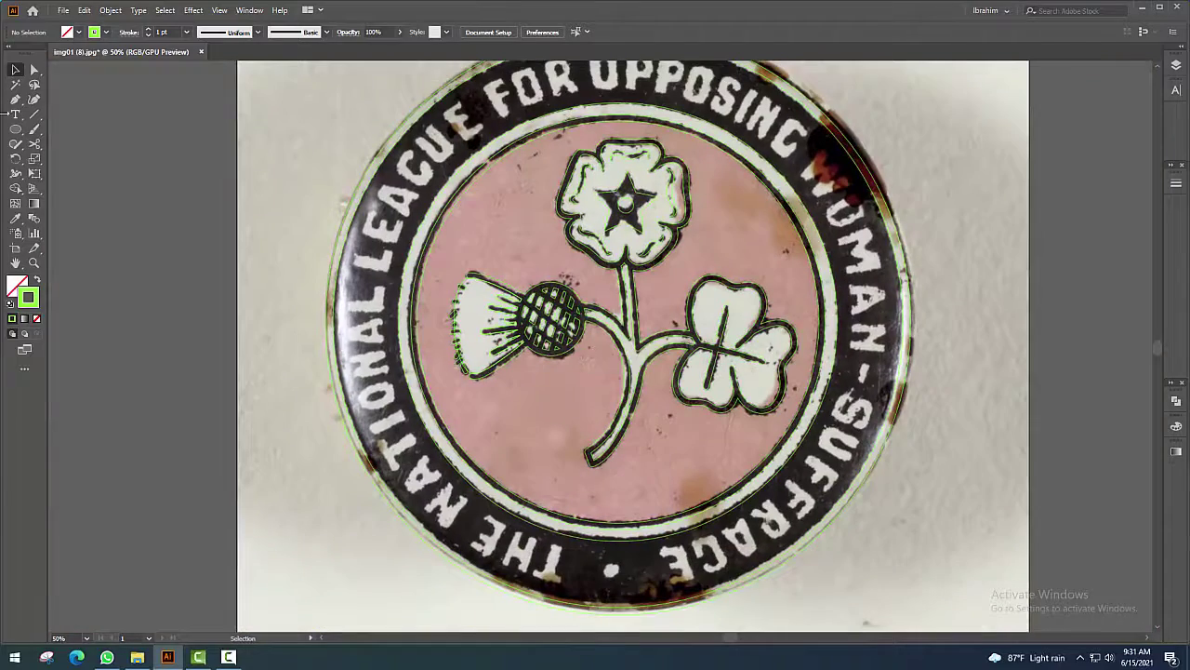
scroll(424, 389, down, 1)
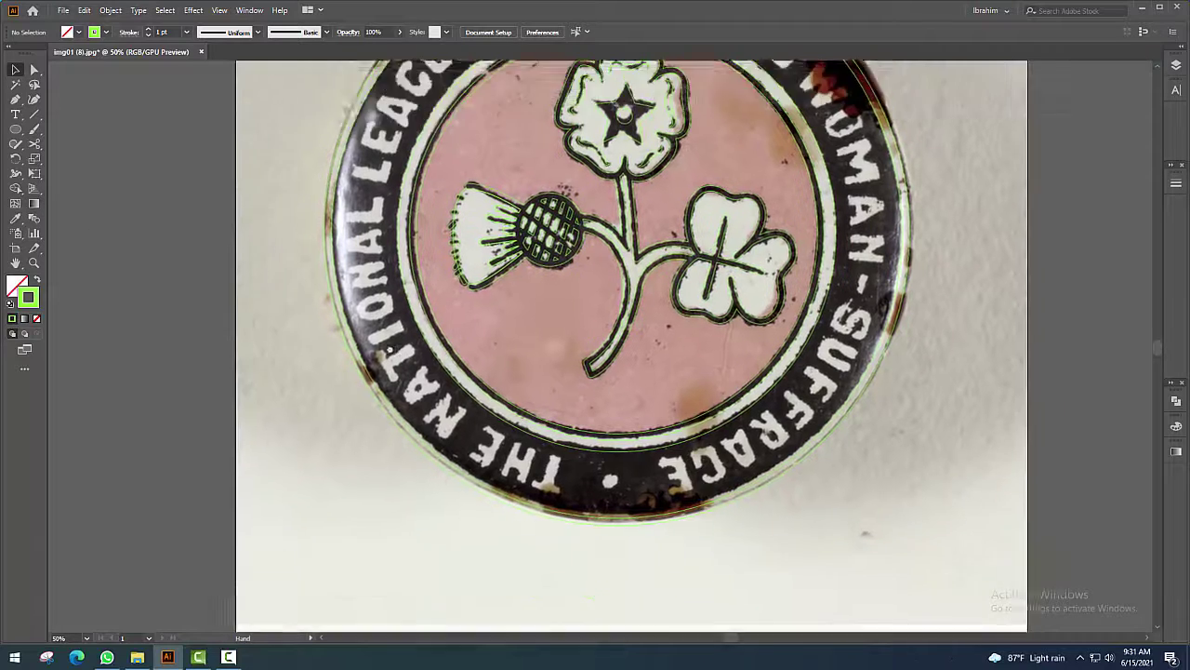
scroll(424, 388, down, 1)
scroll(424, 389, down, 1)
Add the text line 'THE NATIONAL LEAGUE FOR OPPOSING WOMAN SUFFRACE' above the badge
key(t)
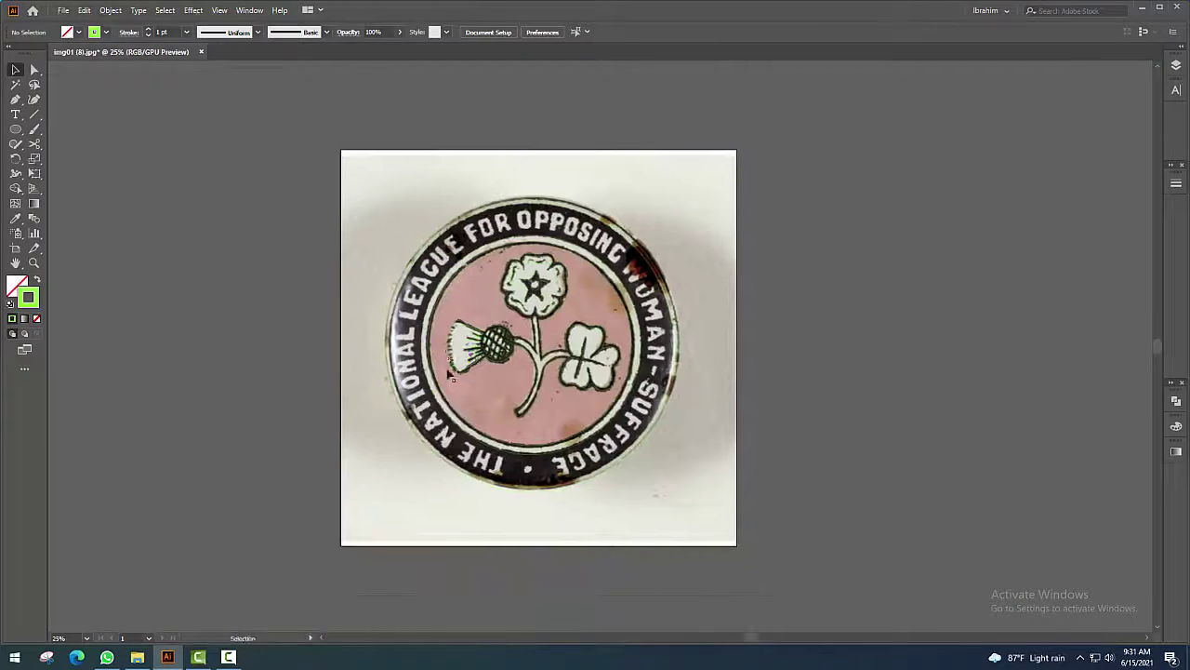
text(THE)
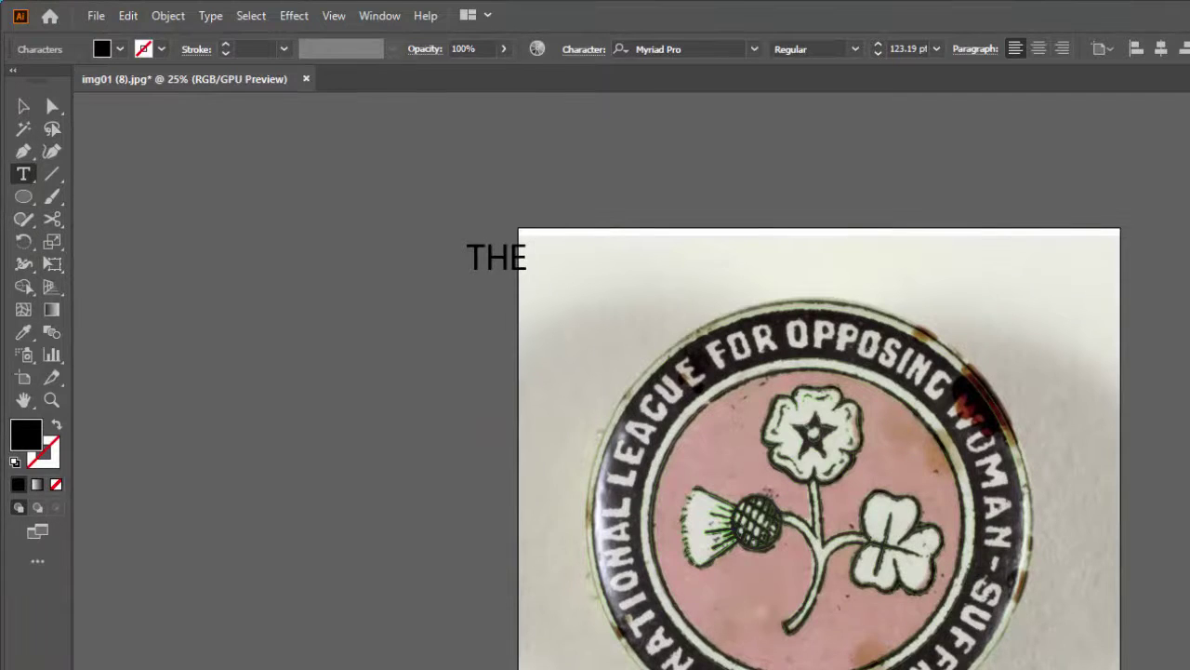
text(NA)
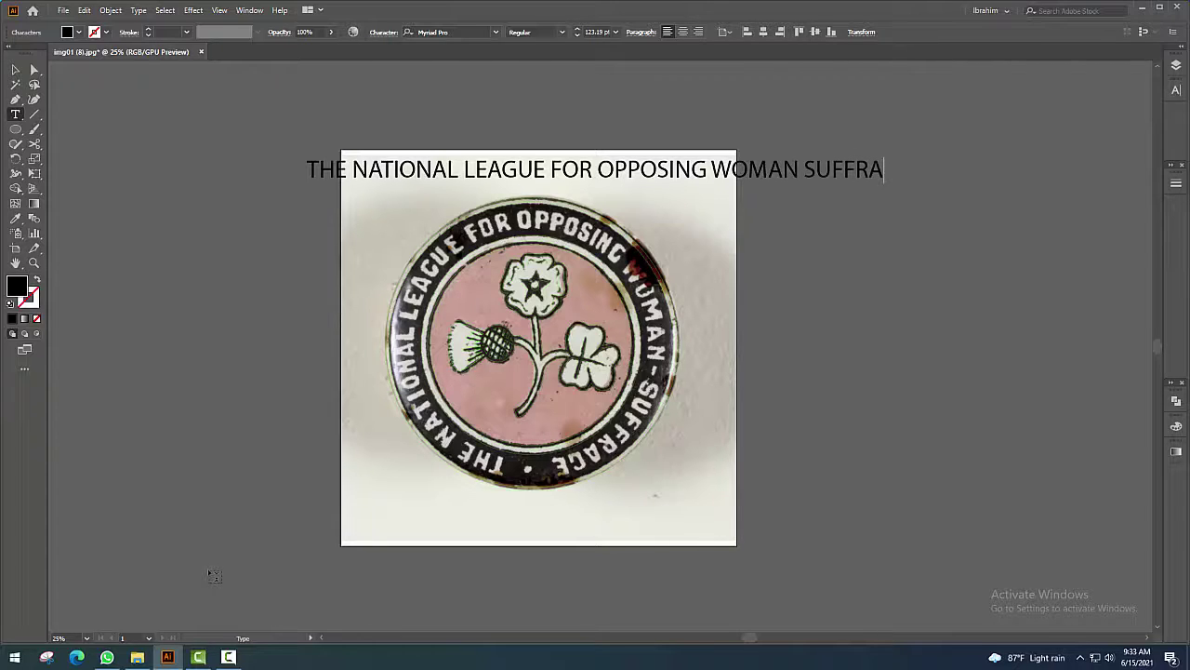
text(CE)
key(Escape)
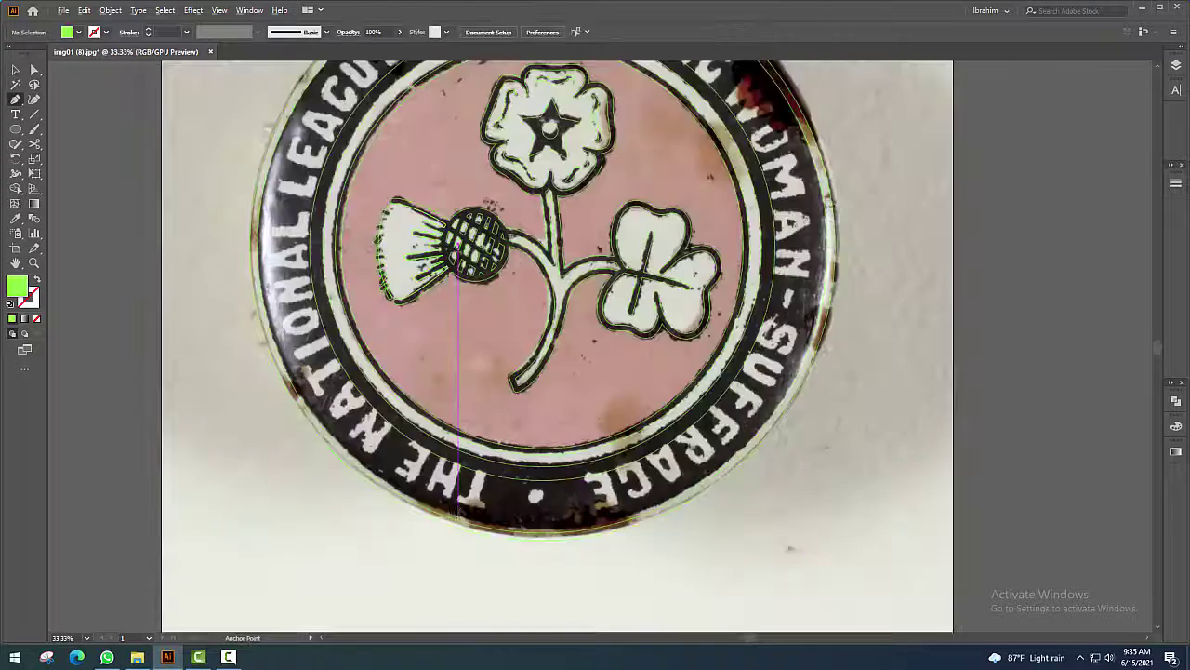
Select the curved lettering on the badge ring and zoom to frame the badge
scroll(488, 316, right, 5)
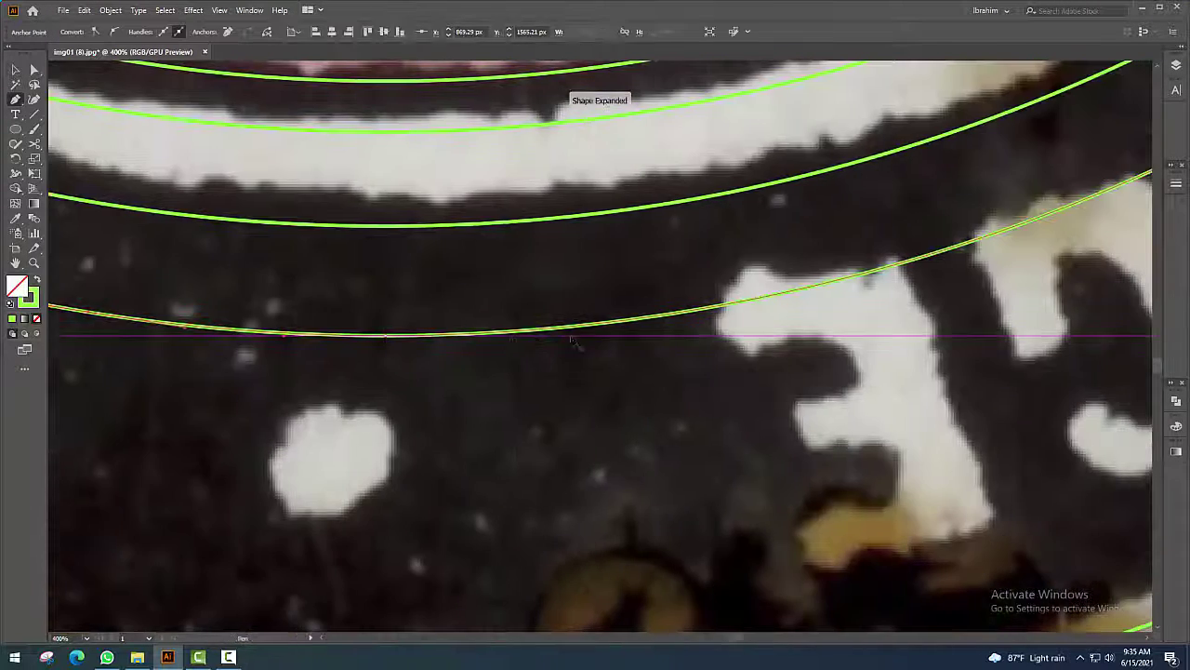
scroll(434, 415, down, 3)
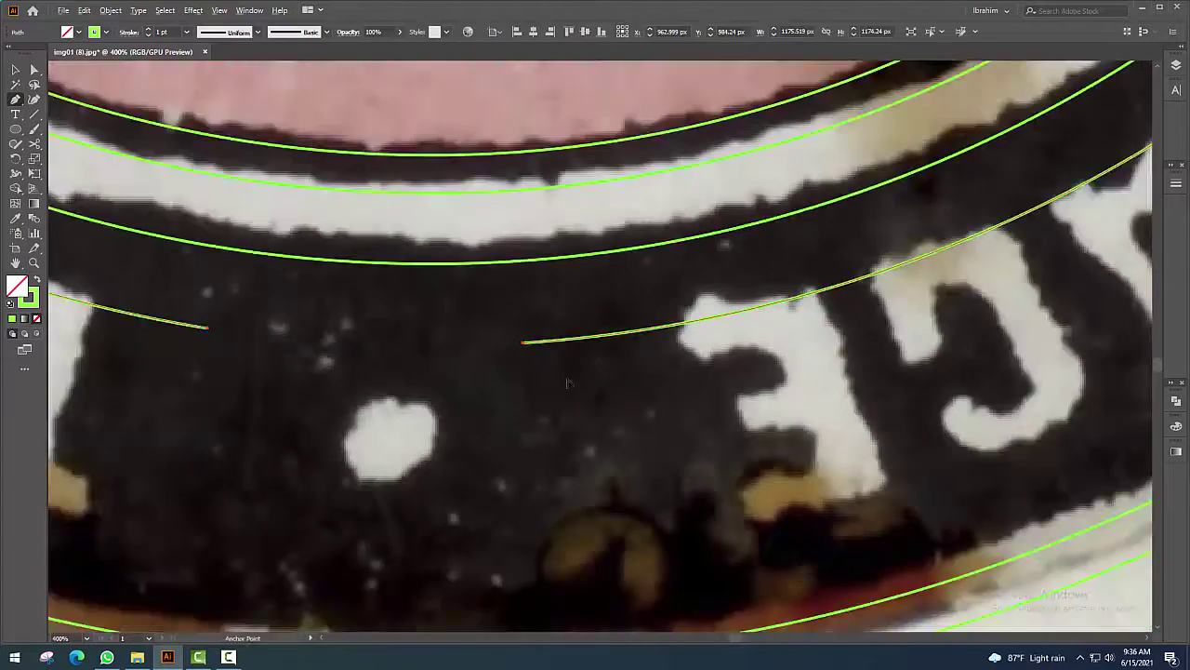
scroll(435, 415, down, 3)
scroll(435, 416, down, 2)
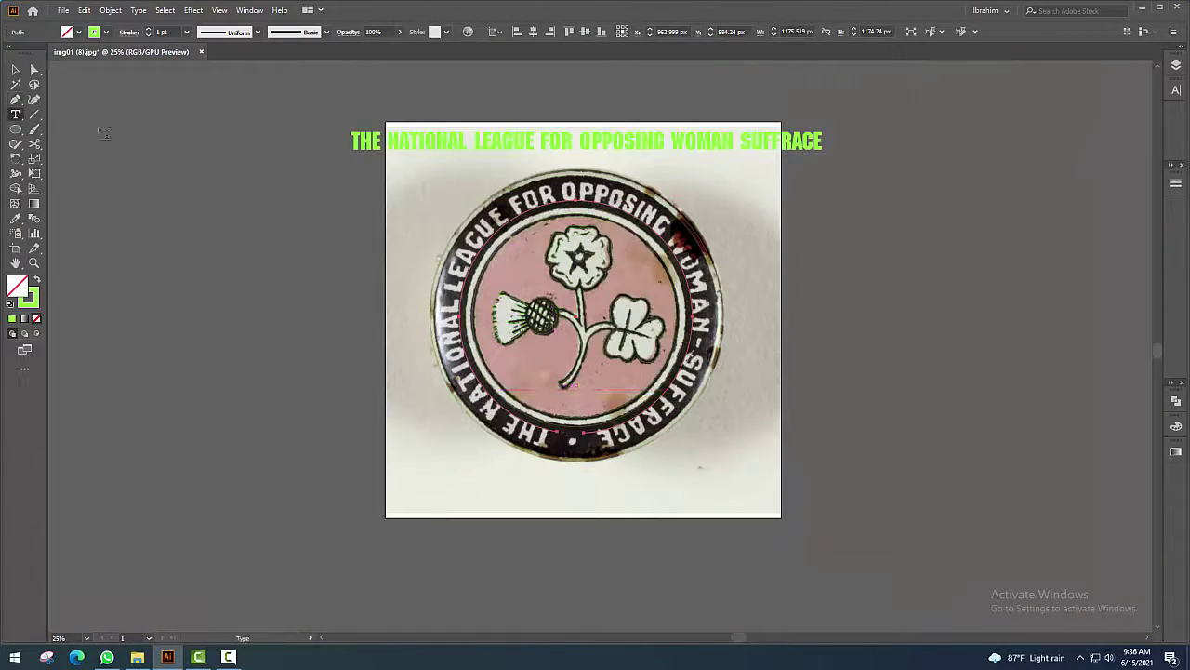
click(445, 270)
scroll(427, 380, up, 3)
scroll(427, 380, up, 2)
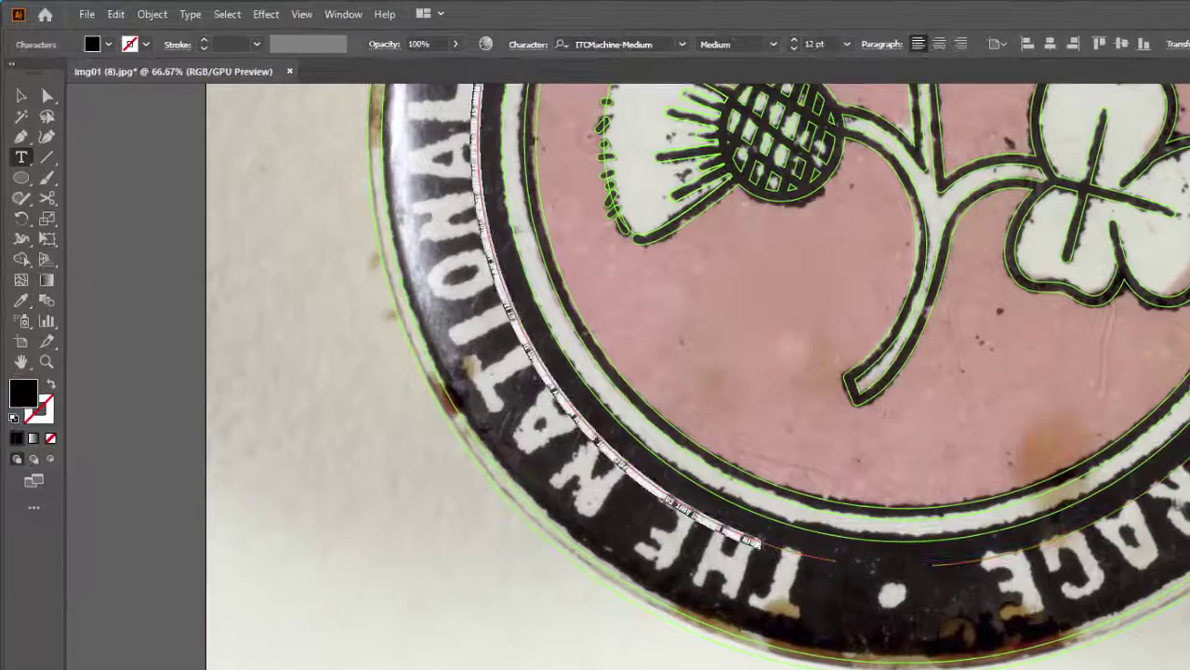
key(ctrl+minus)
key(ctrl+minus)
key(ctrl+minus)
key(ctrl+minus)
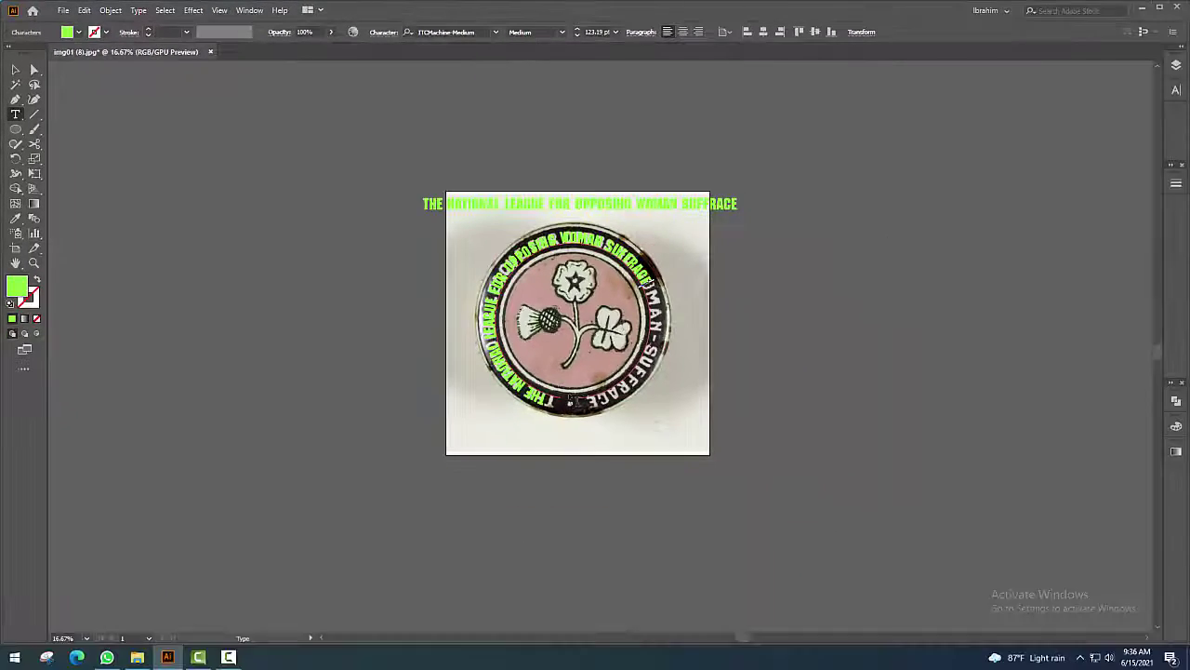
key(ctrl+plus)
key(ctrl+plus)
Flip the lettering across its path so it reads correctly from the lower left
click(14, 70)
scroll(509, 428, up, 5)
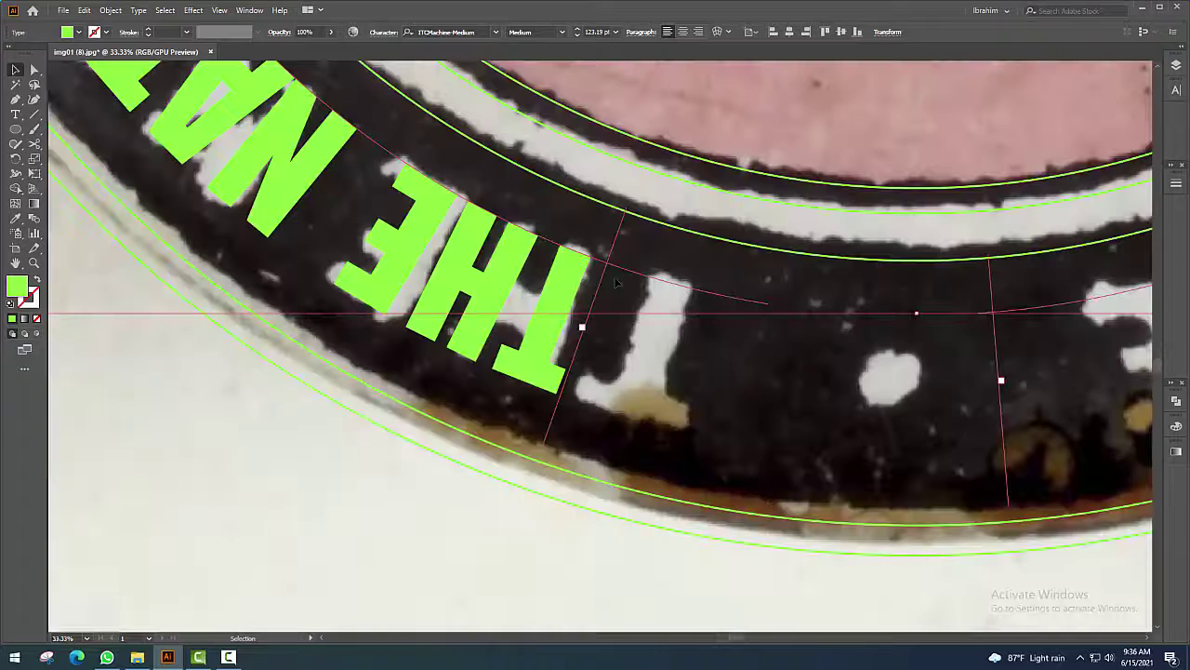
drag(606, 286, 668, 331)
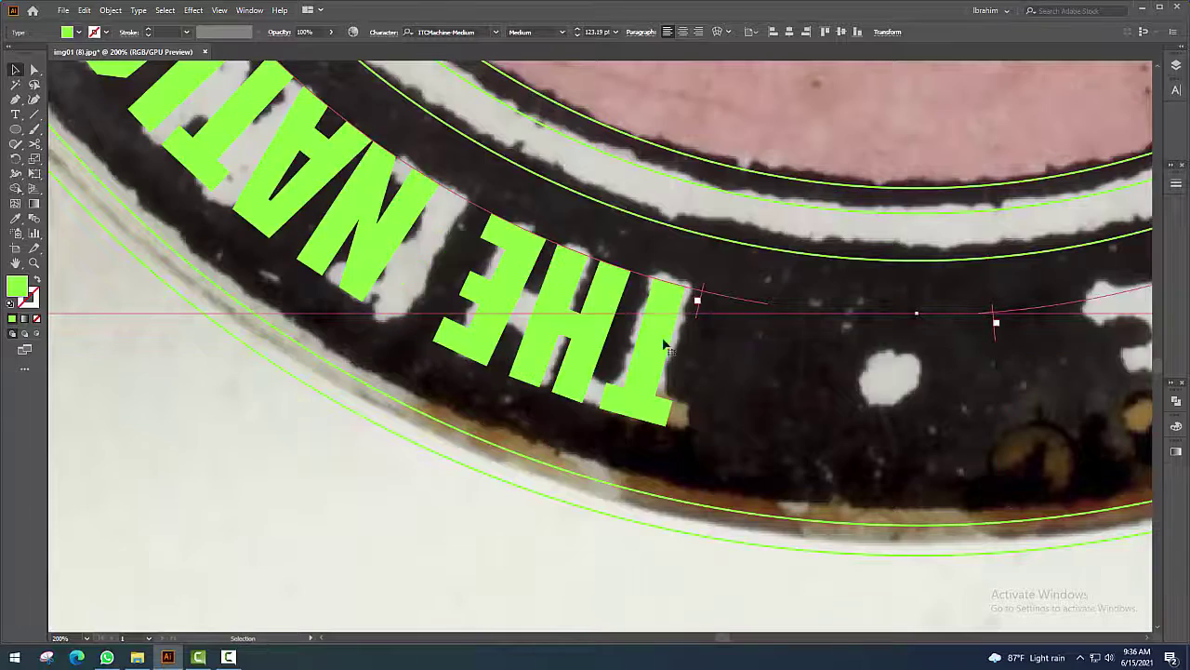
scroll(668, 331, down, 4)
scroll(668, 331, down, 2)
scroll(646, 214, up, 1)
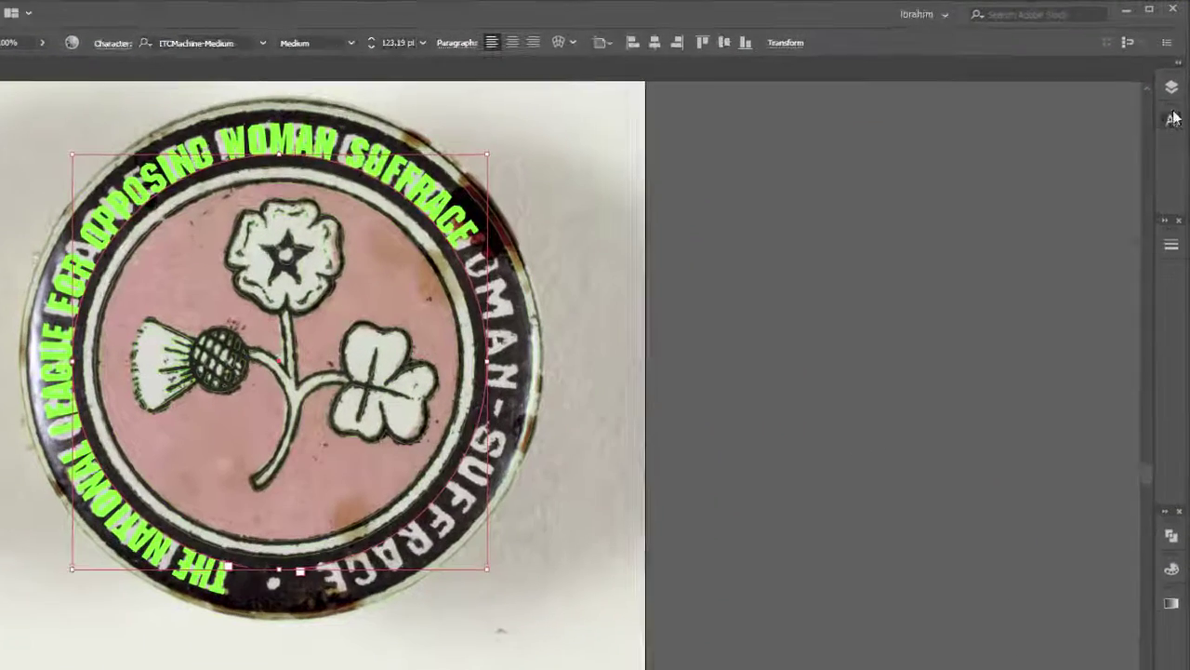
Increase the curved text's tracking step by step in the Character panel
click(1176, 90)
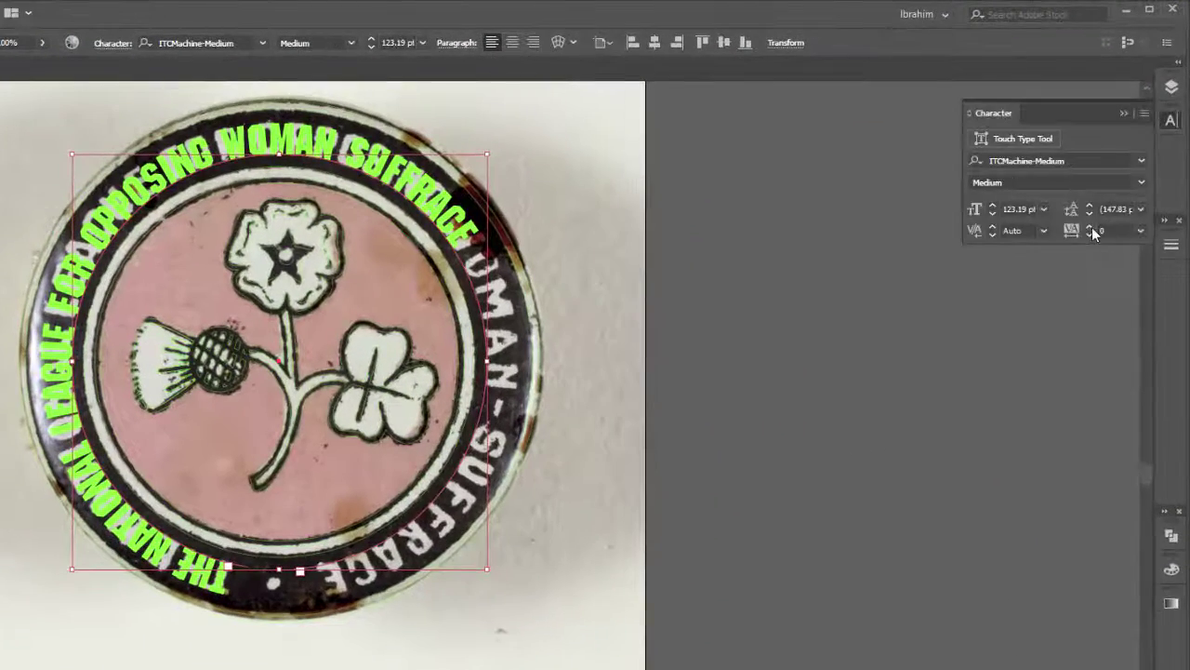
click(1090, 228)
click(1091, 228)
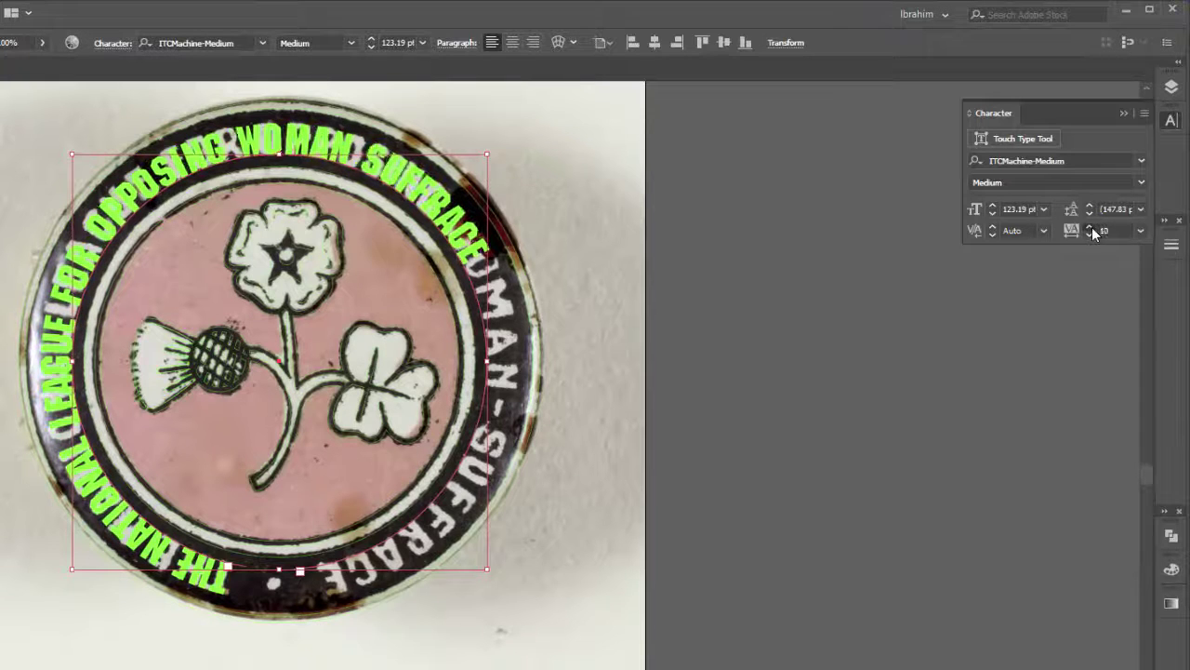
click(1090, 227)
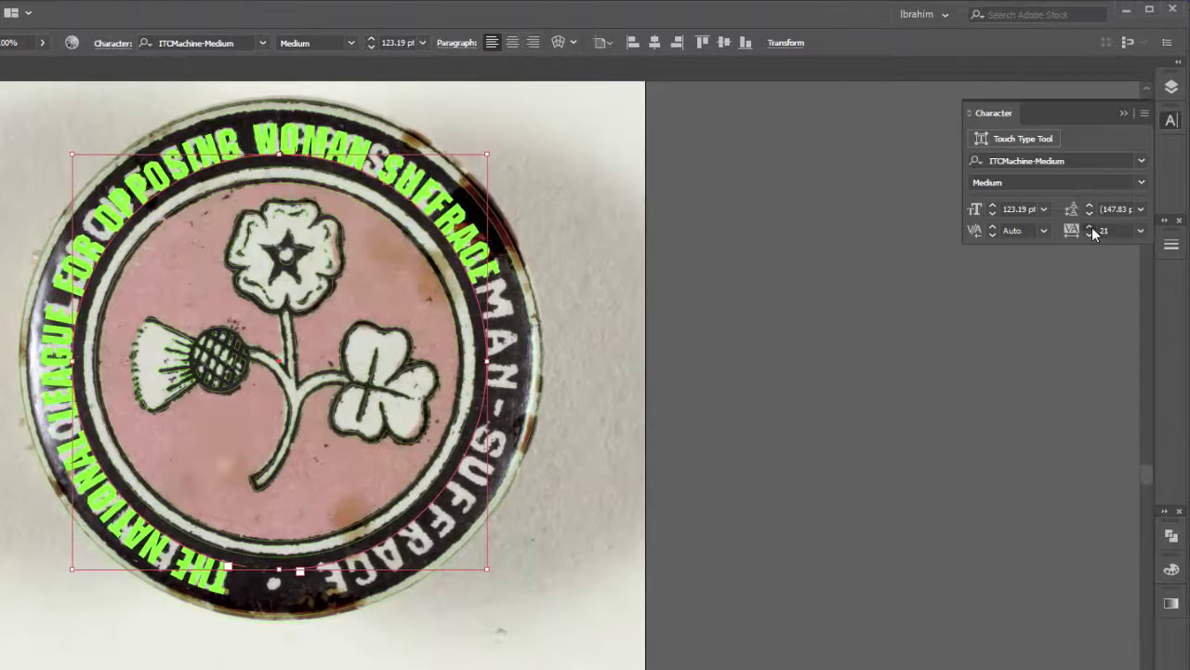
click(1091, 228)
click(1091, 229)
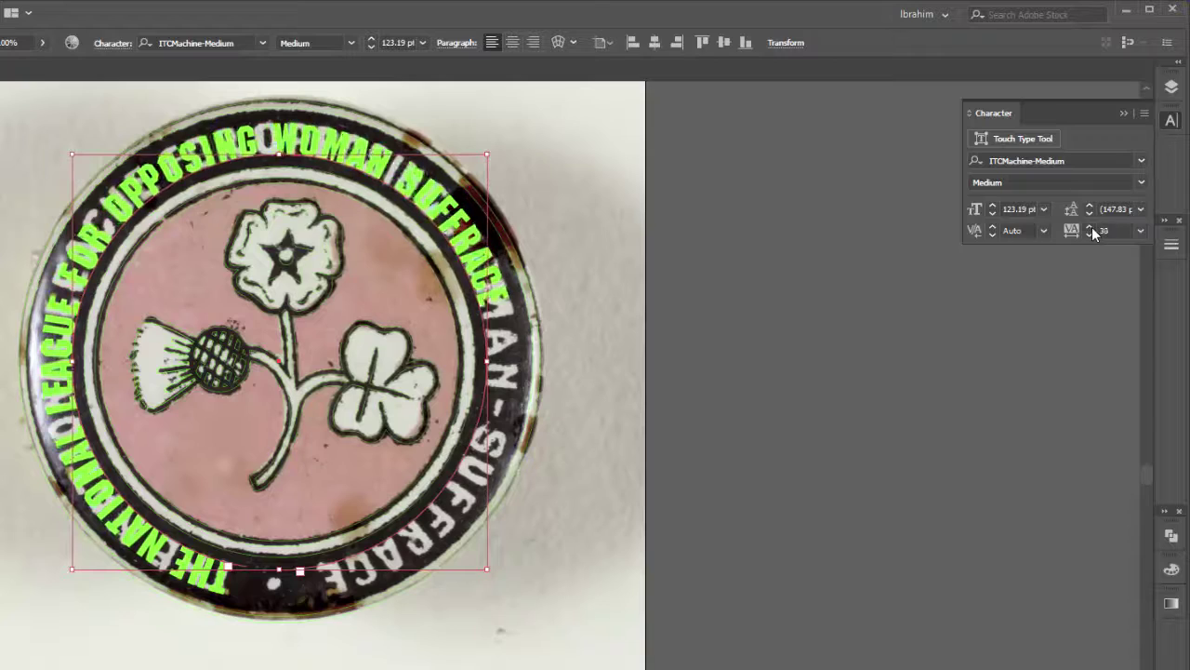
click(1091, 229)
click(1091, 229)
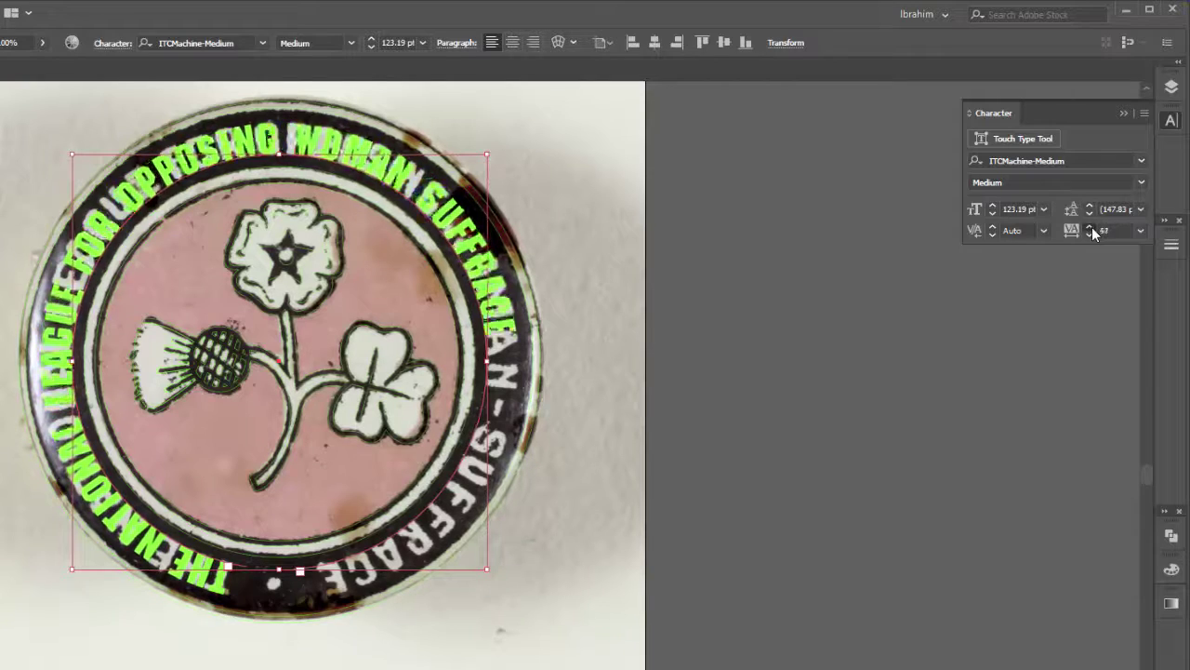
click(1090, 229)
click(1090, 229)
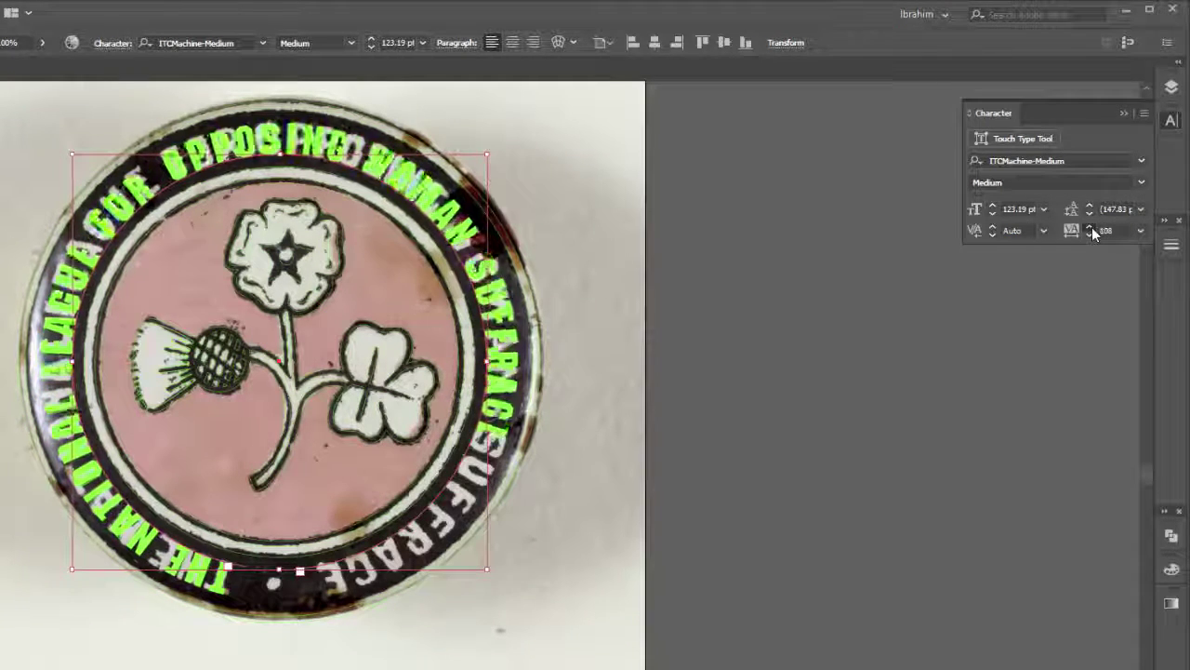
click(1091, 229)
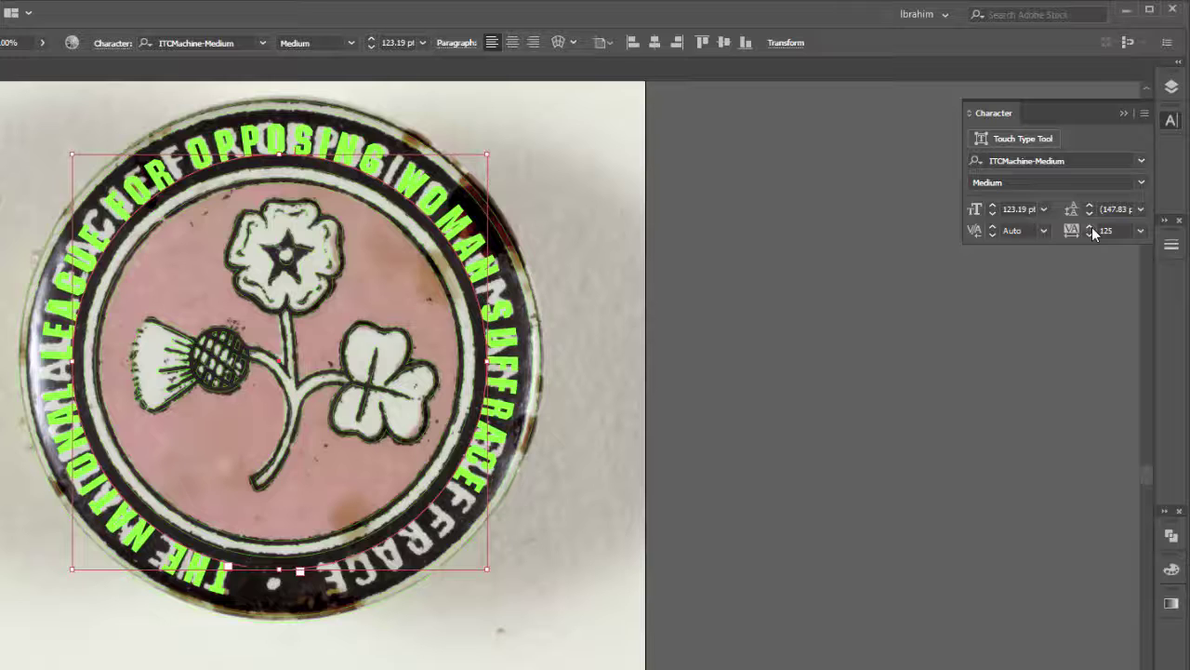
Raise the font size to 130 pt and fine-tune tracking to about 176
click(993, 205)
click(992, 206)
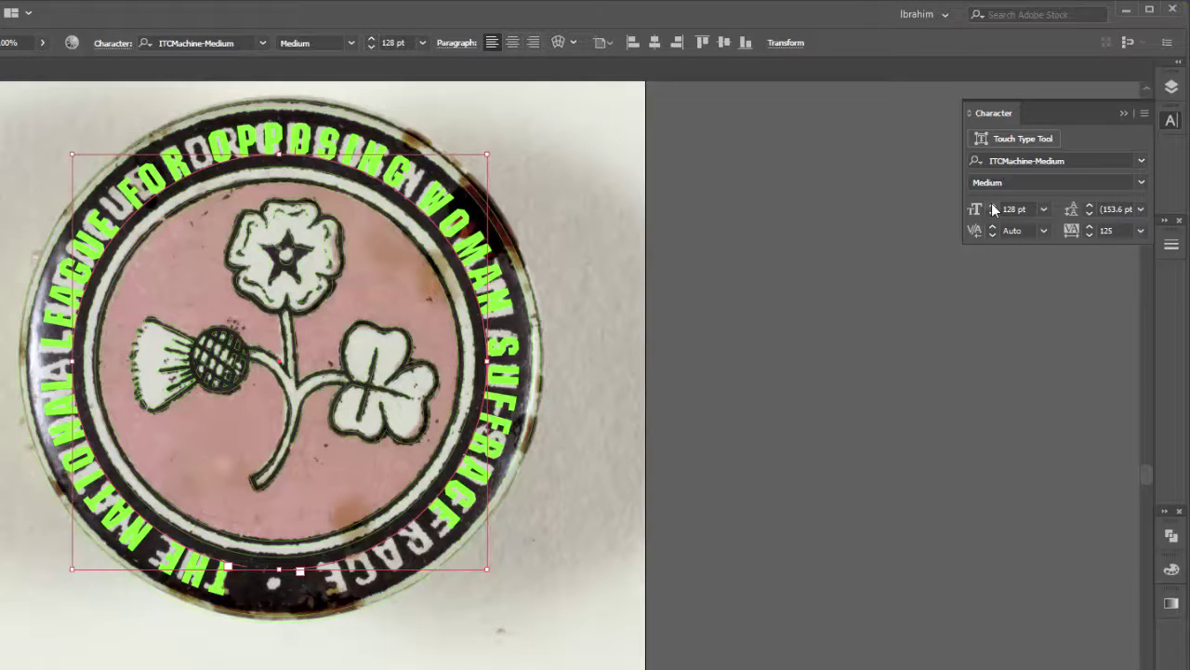
click(993, 206)
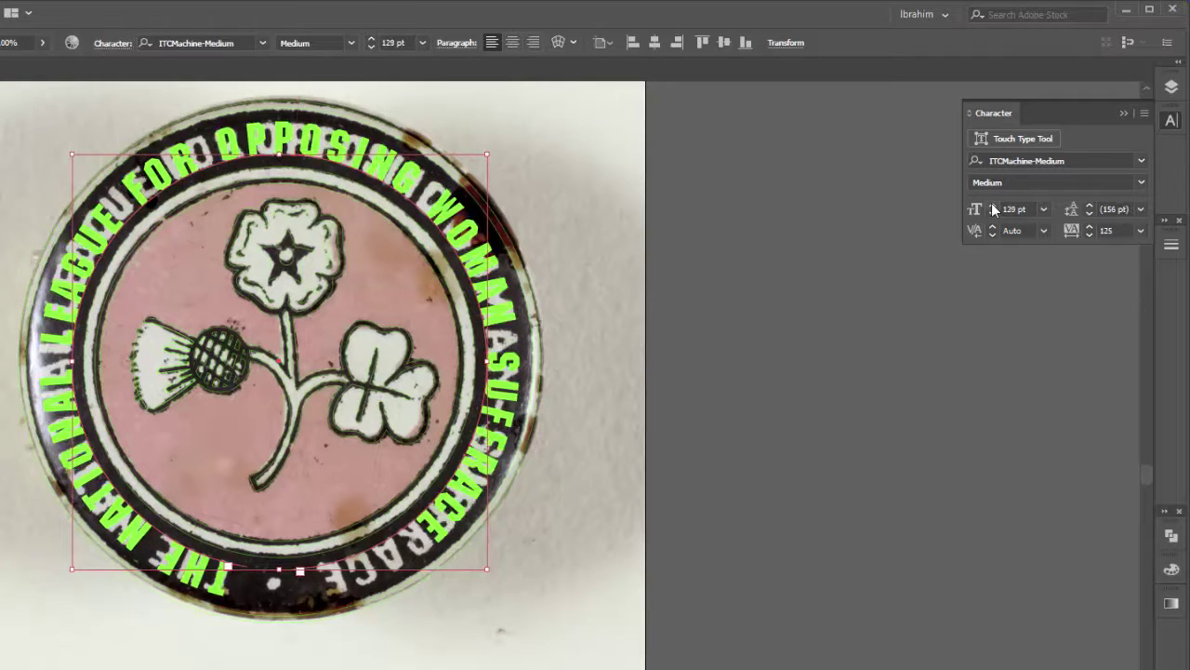
click(1091, 229)
click(1091, 229)
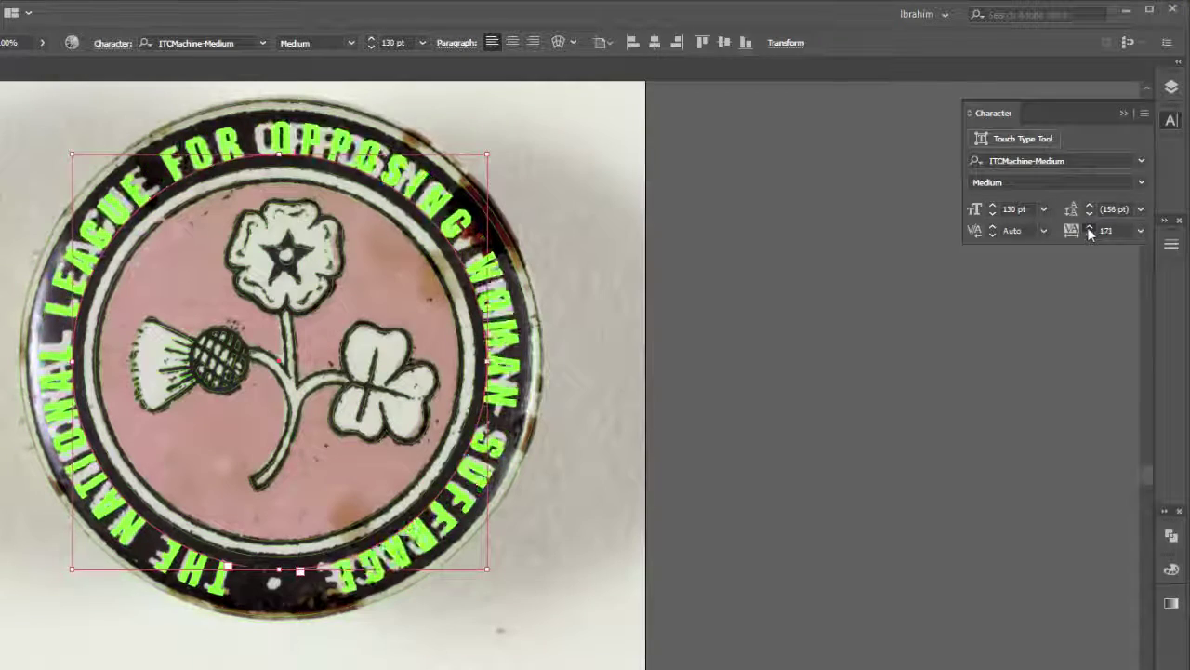
click(1090, 227)
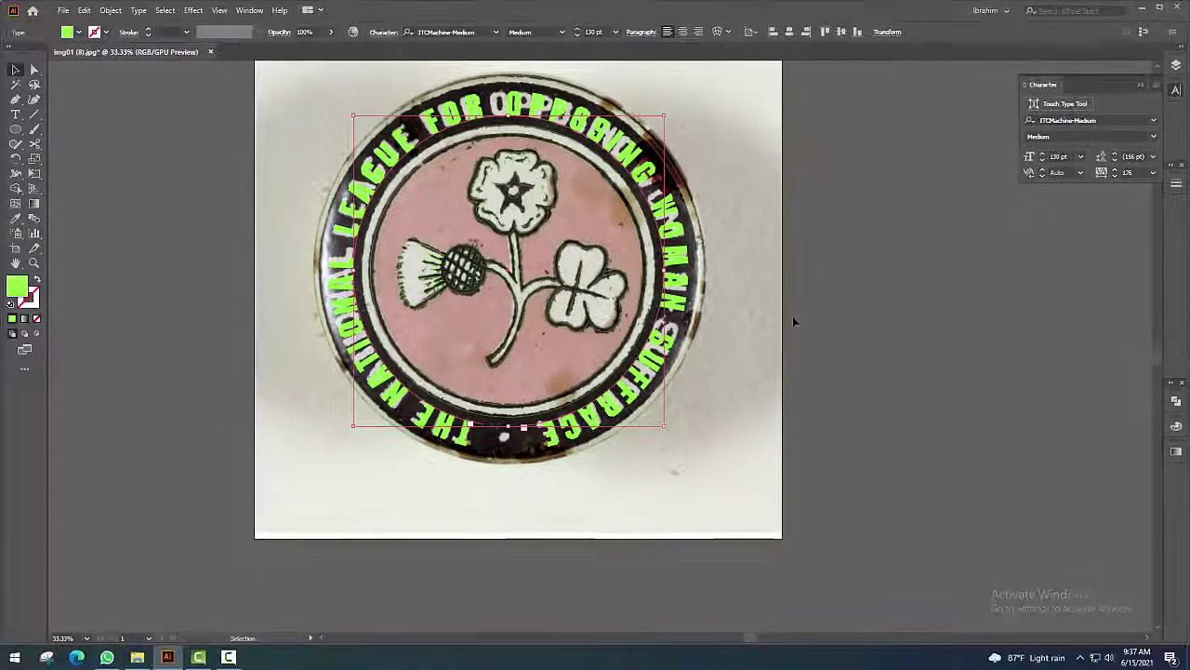
Reselect the curved green lettering and hide it
click(793, 315)
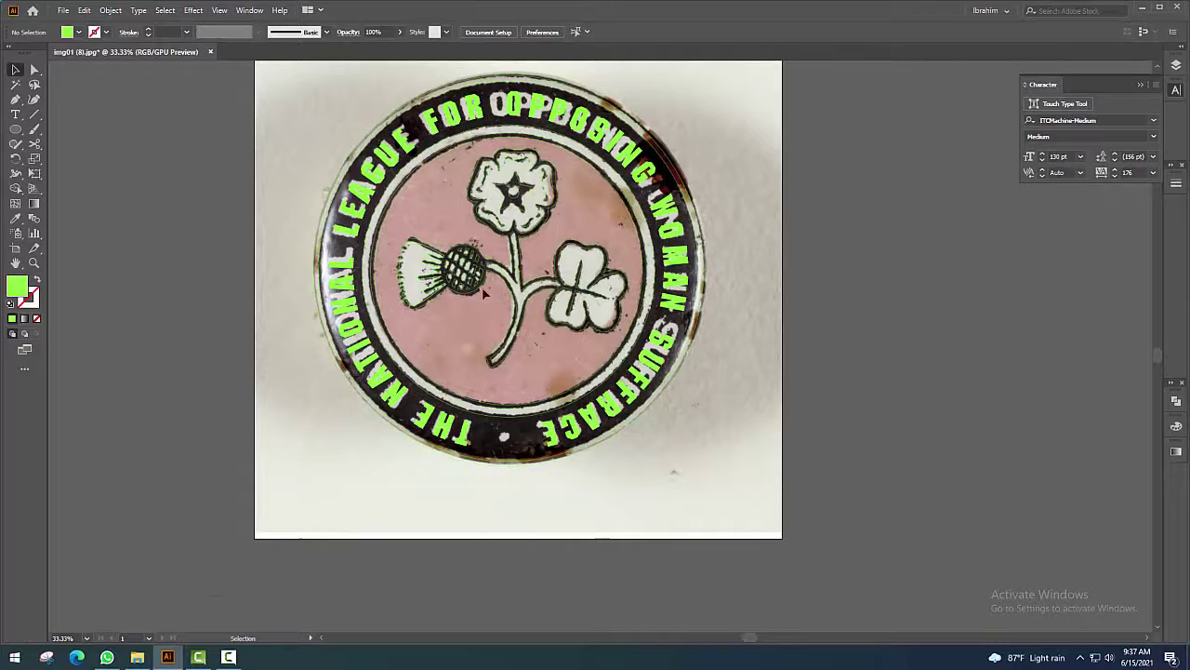
click(502, 357)
key(Delete)
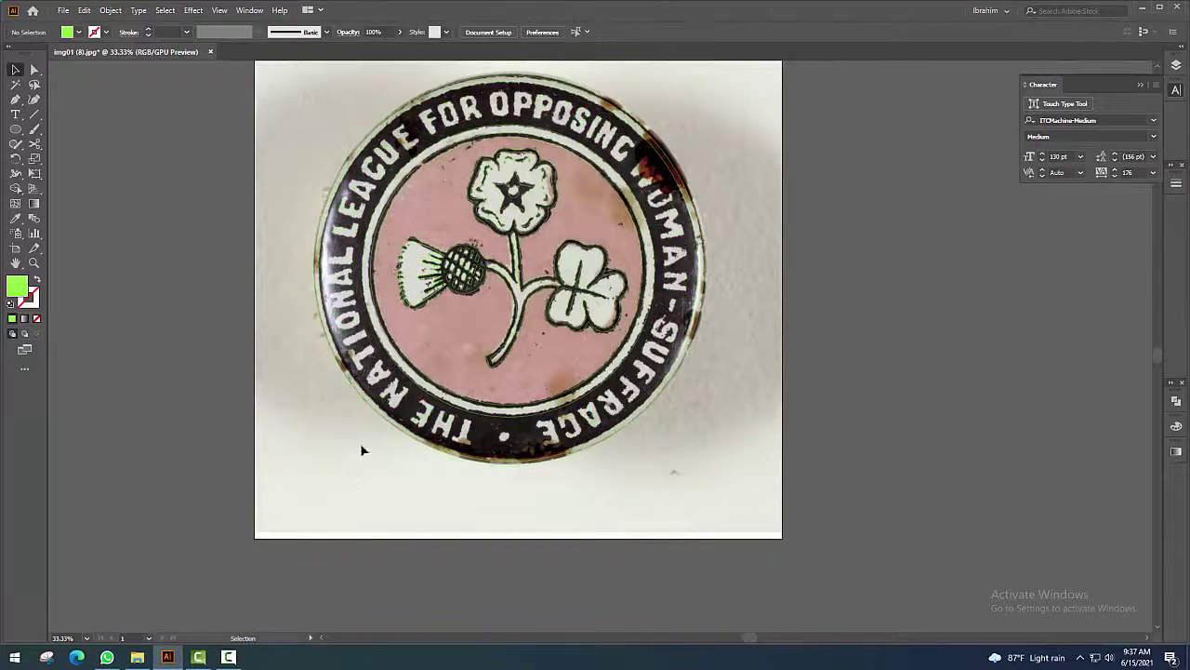
scroll(493, 237, up, 3)
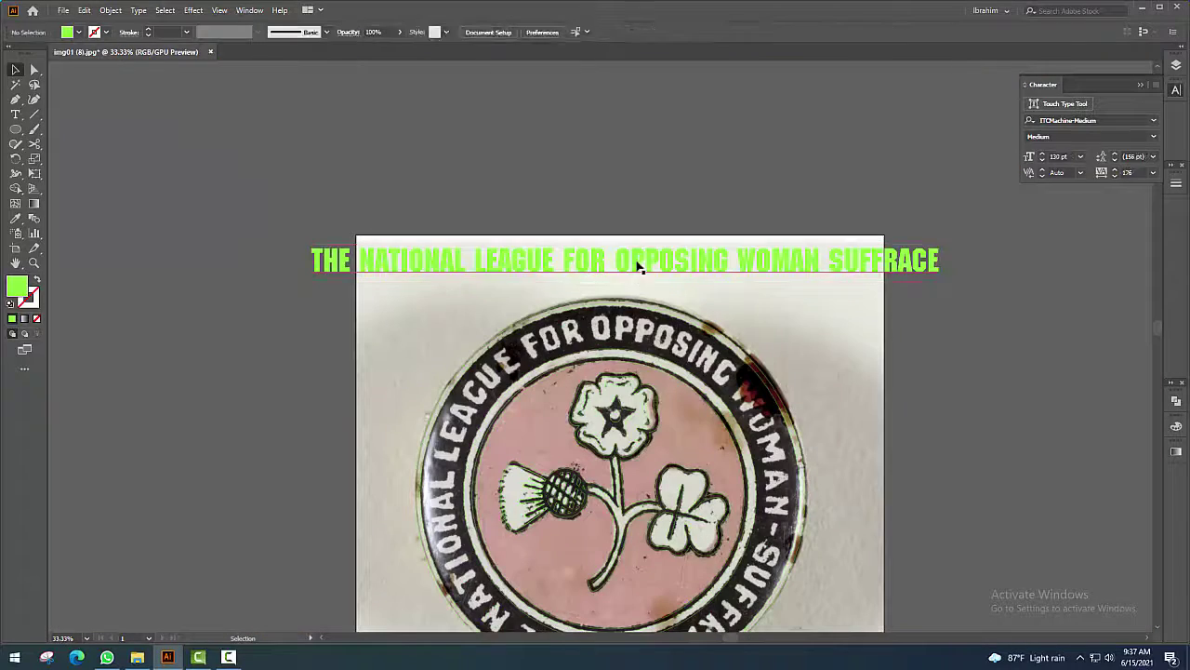
scroll(665, 382, up, 5)
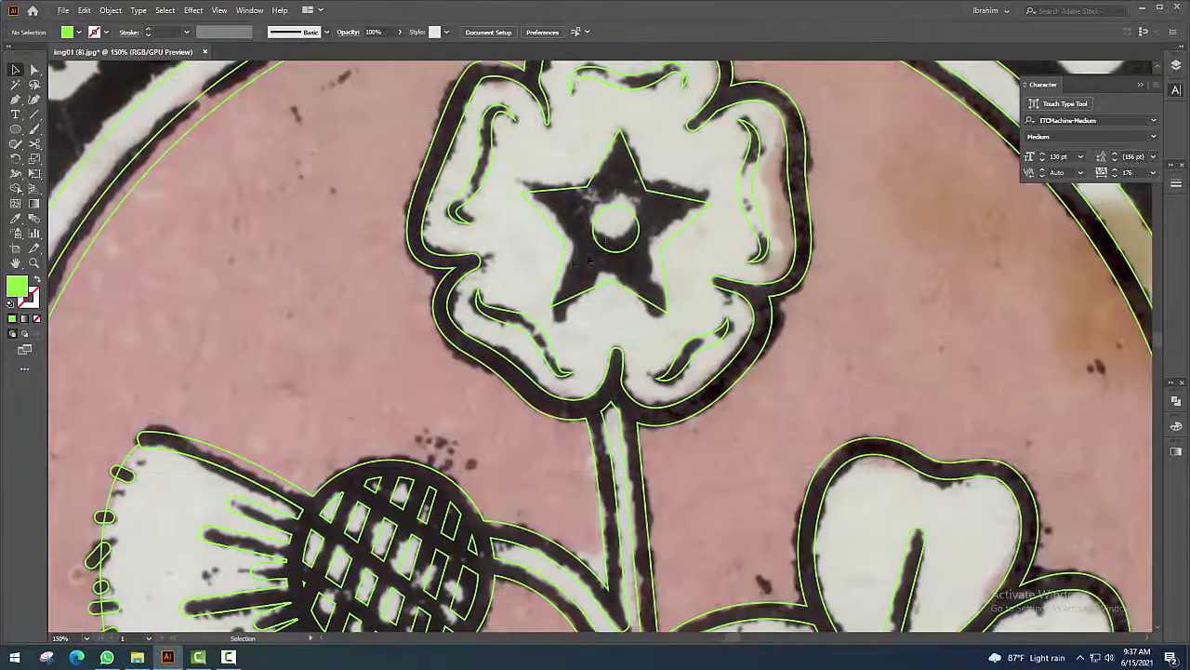
Cut the centre circle out of the star inside the rose and fill it black
click(564, 271)
click(32, 280)
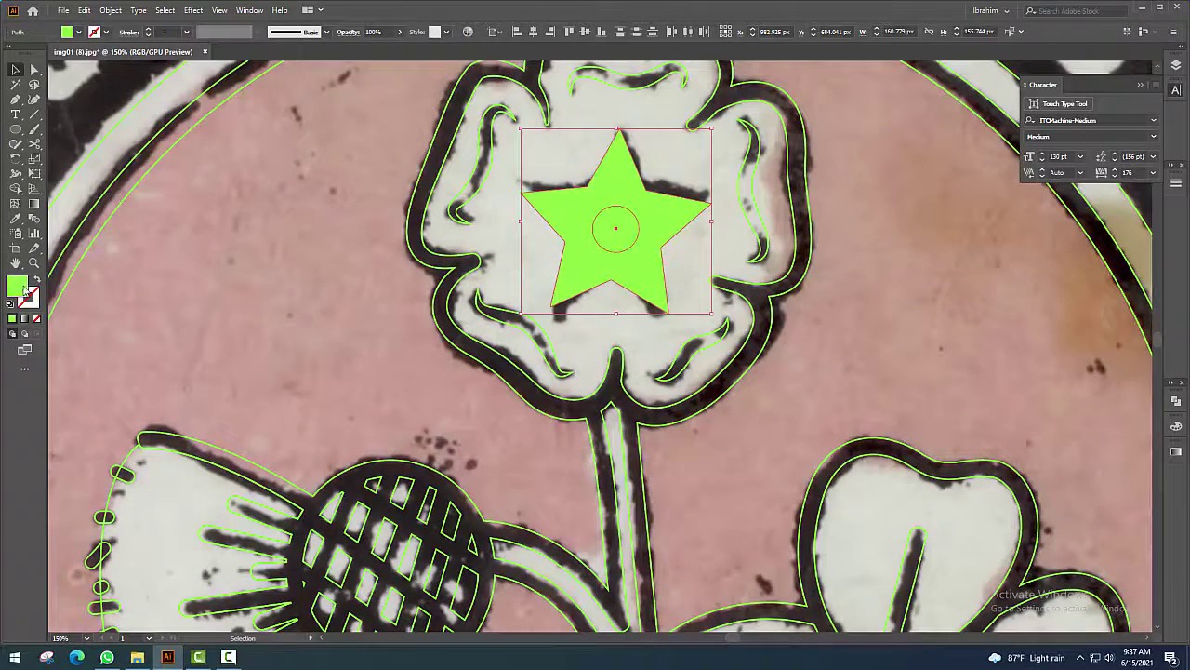
click(1177, 400)
key(ctrl+8)
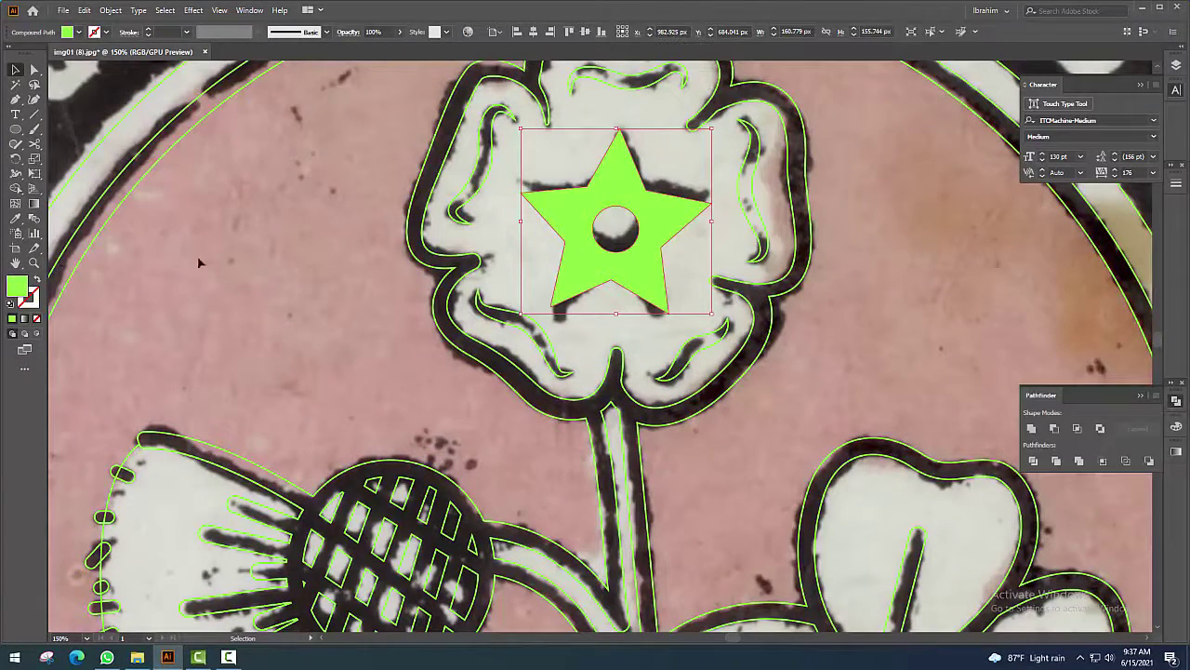
double_click(15, 292)
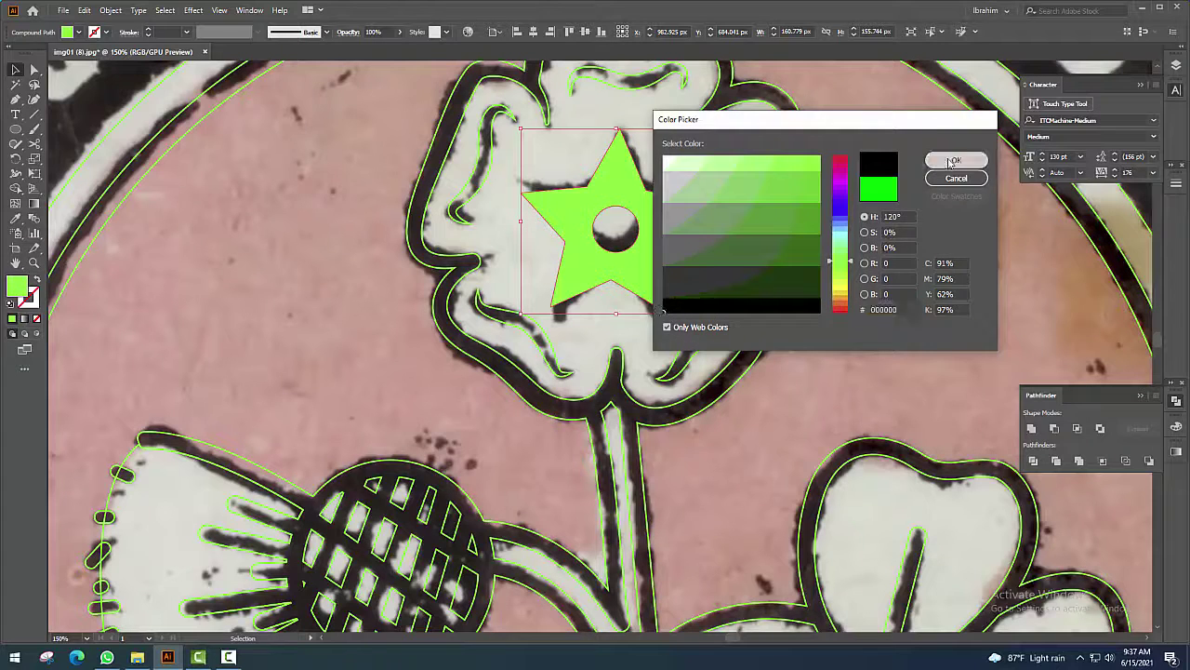
click(954, 161)
Eyedropper black onto the right and lower-left petal squiggles and white onto the clover
key(i)
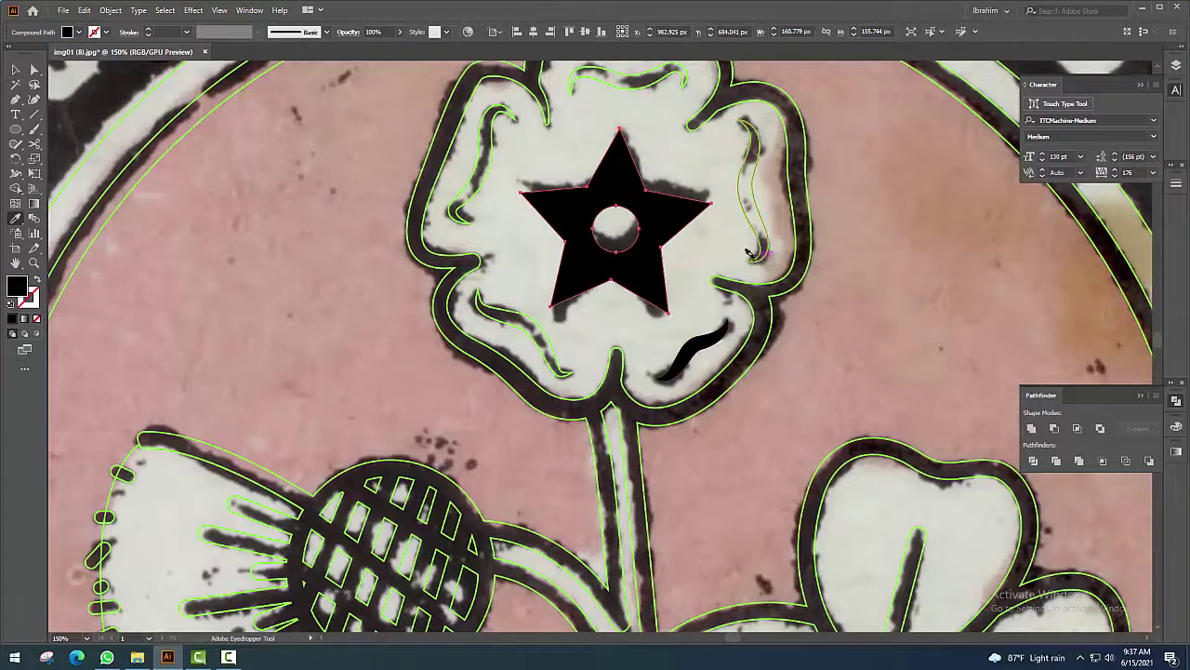
click(750, 253)
scroll(726, 238, up, 3)
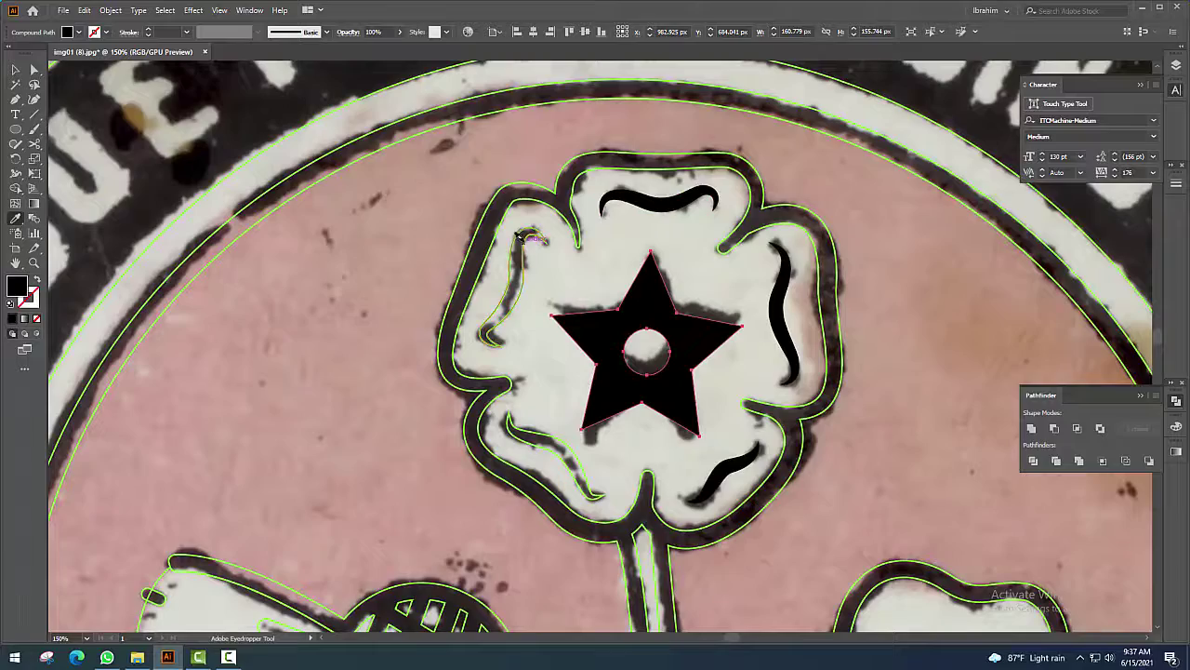
click(507, 413)
key(ctrl+0)
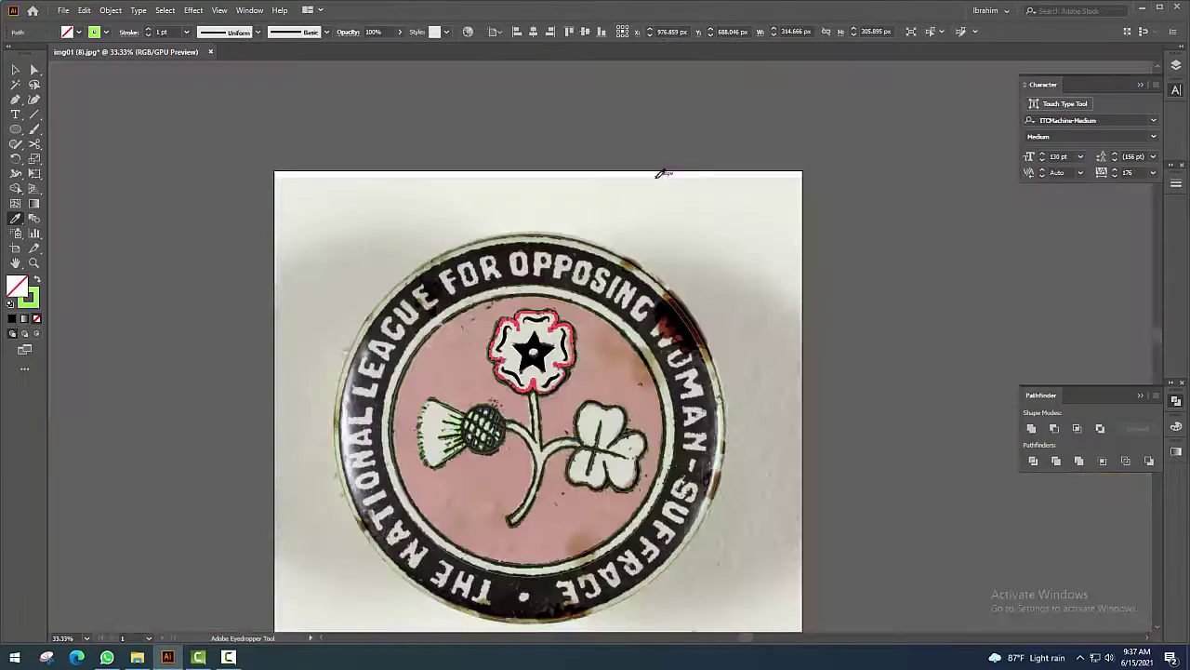
scroll(507, 374, up, 5)
scroll(604, 358, down, 2)
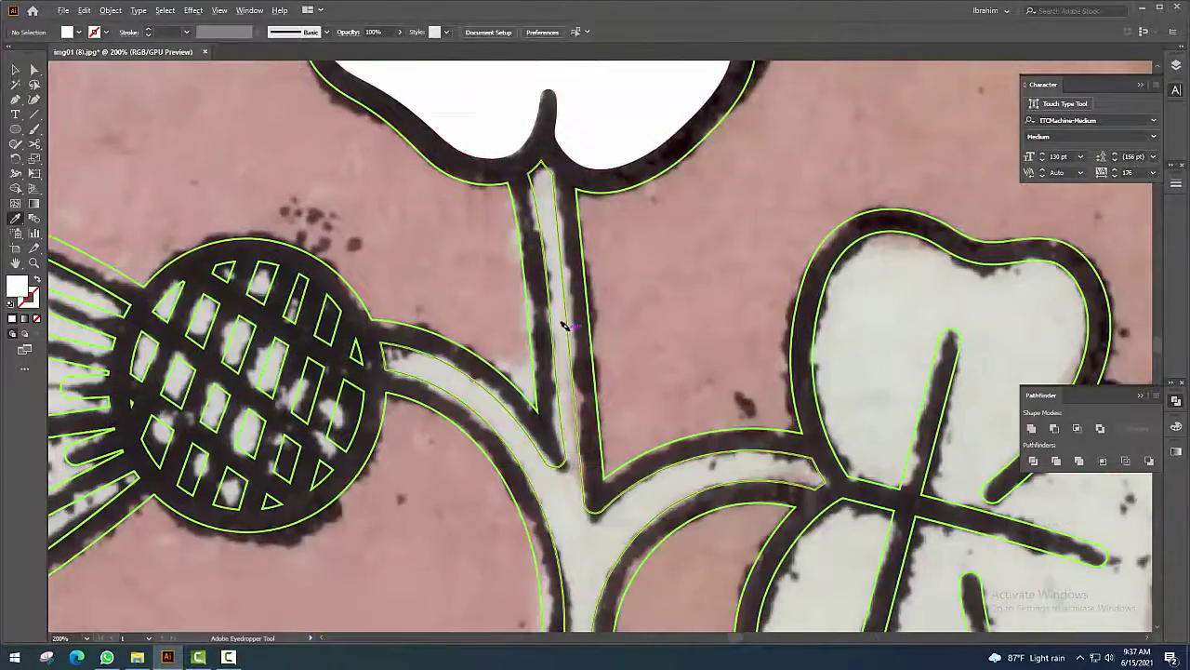
scroll(605, 358, down, 3)
click(697, 279)
Fill the thistle's crosshatch cells, including the small triangle cell, with white
scroll(558, 307, up, 2)
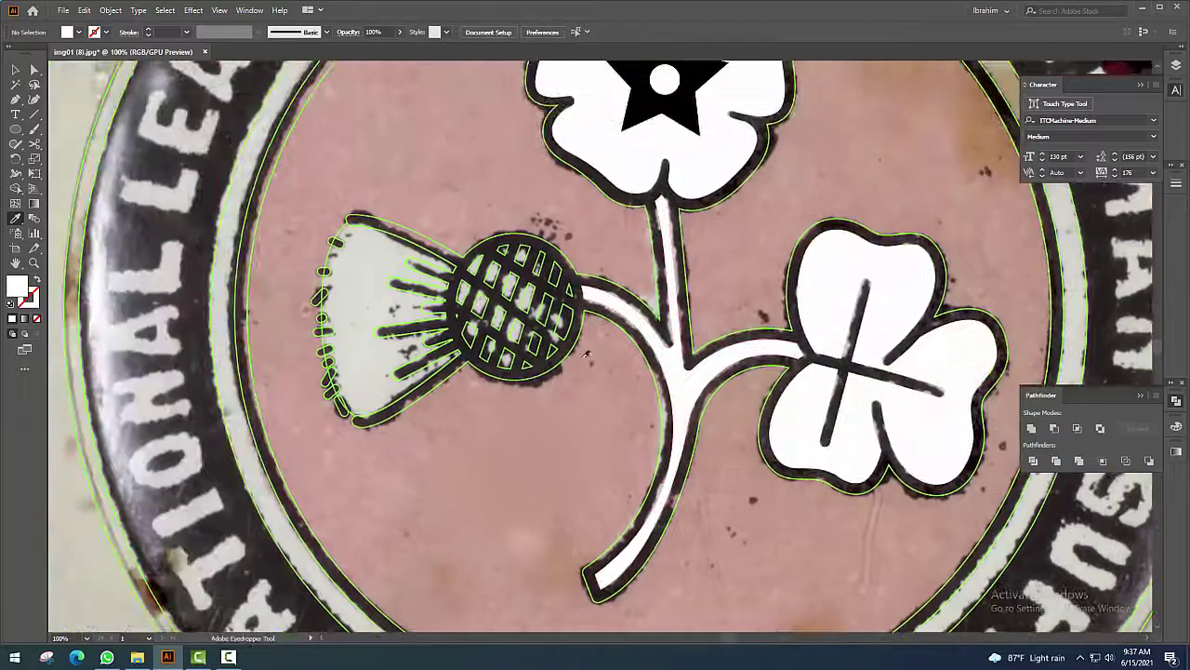
scroll(449, 265, up, 2)
click(450, 265)
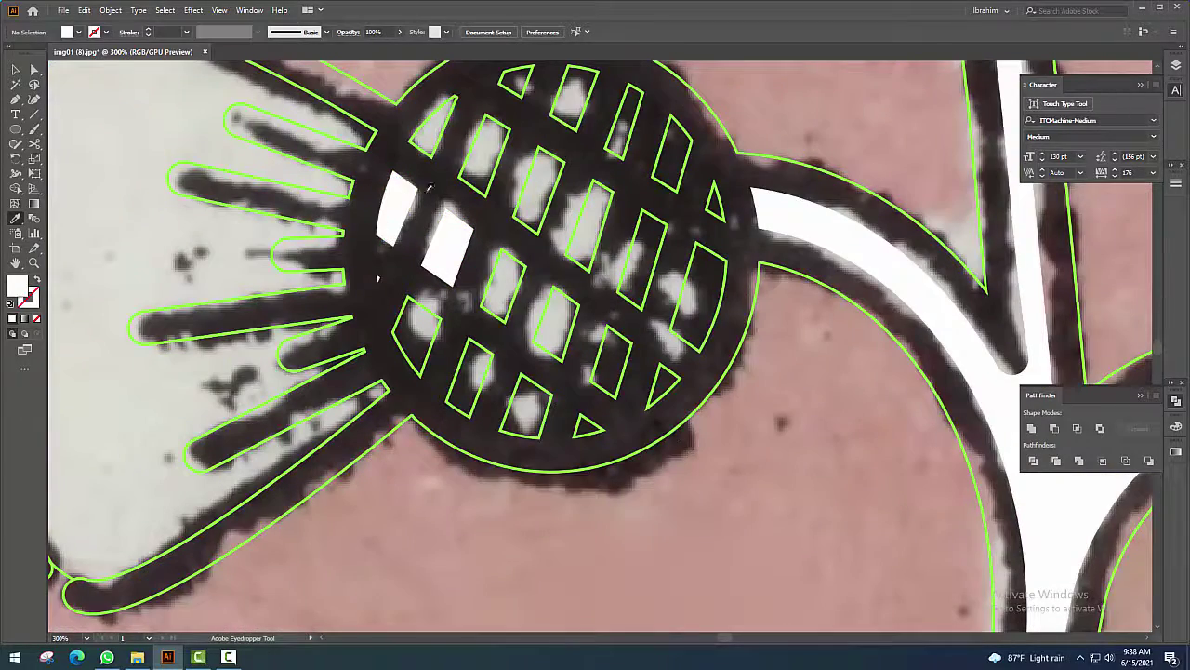
scroll(429, 189, up, 2)
click(414, 316)
scroll(423, 279, down, 2)
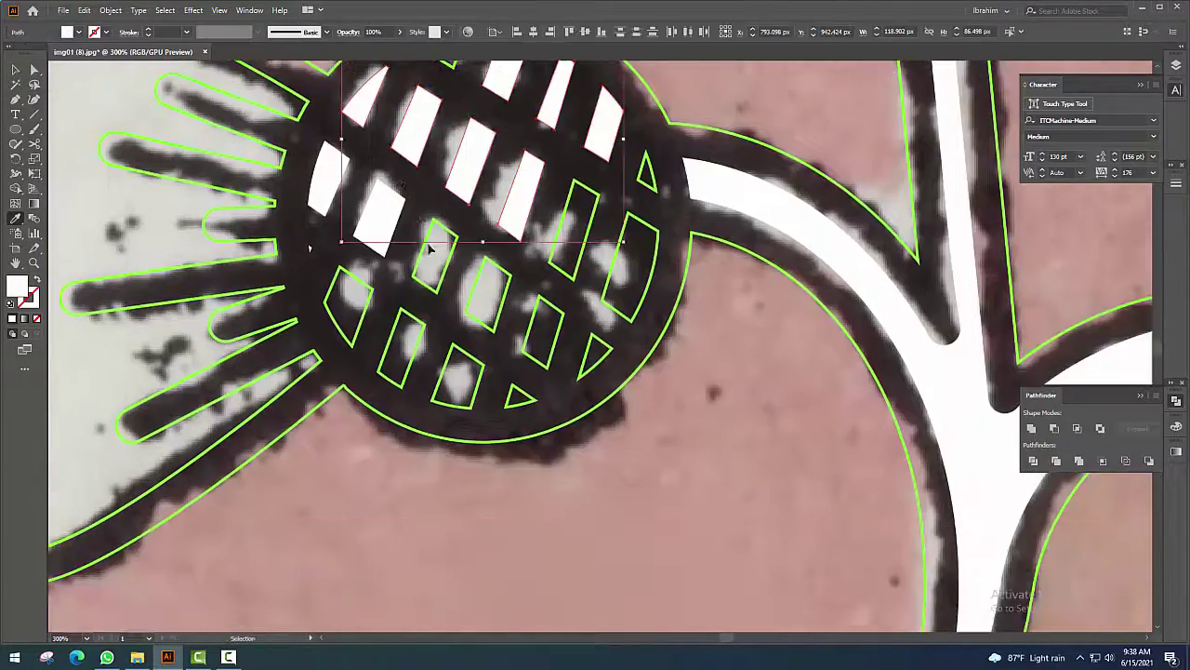
drag(606, 325, 437, 372)
click(646, 172)
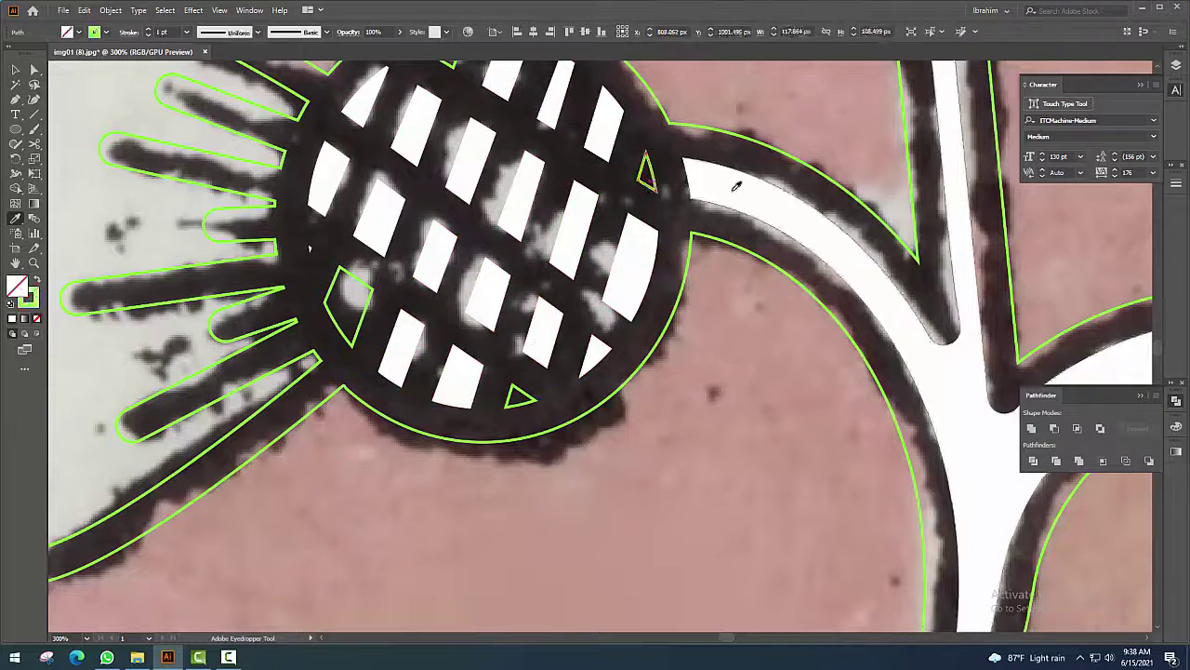
click(349, 307)
shift+click(519, 396)
scroll(364, 247, left, 5)
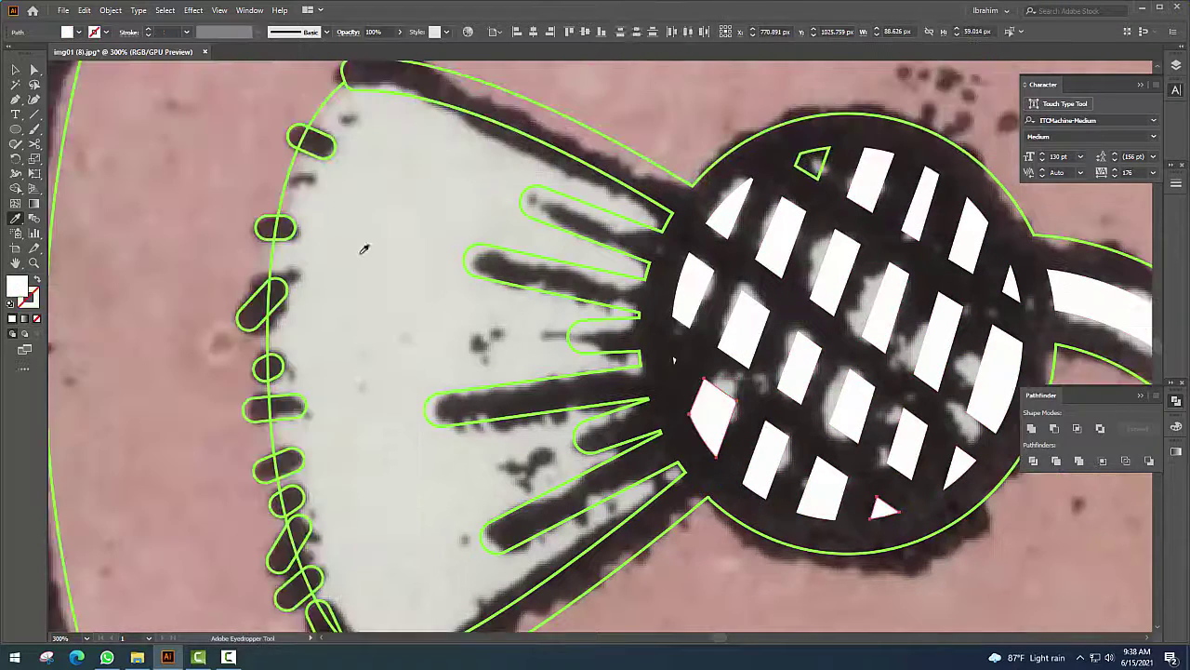
Fill the thistle head shape with white
key(ctrl+minus)
right_click(469, 270)
click(520, 391)
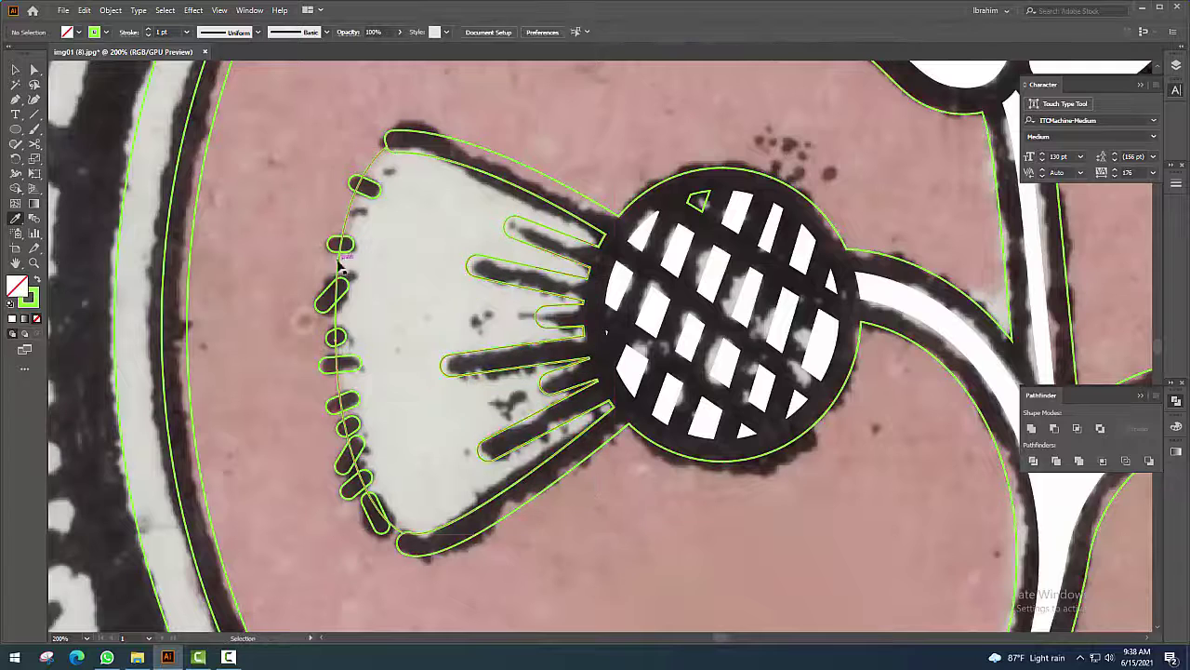
key(i)
click(662, 297)
scroll(717, 518, left, 3)
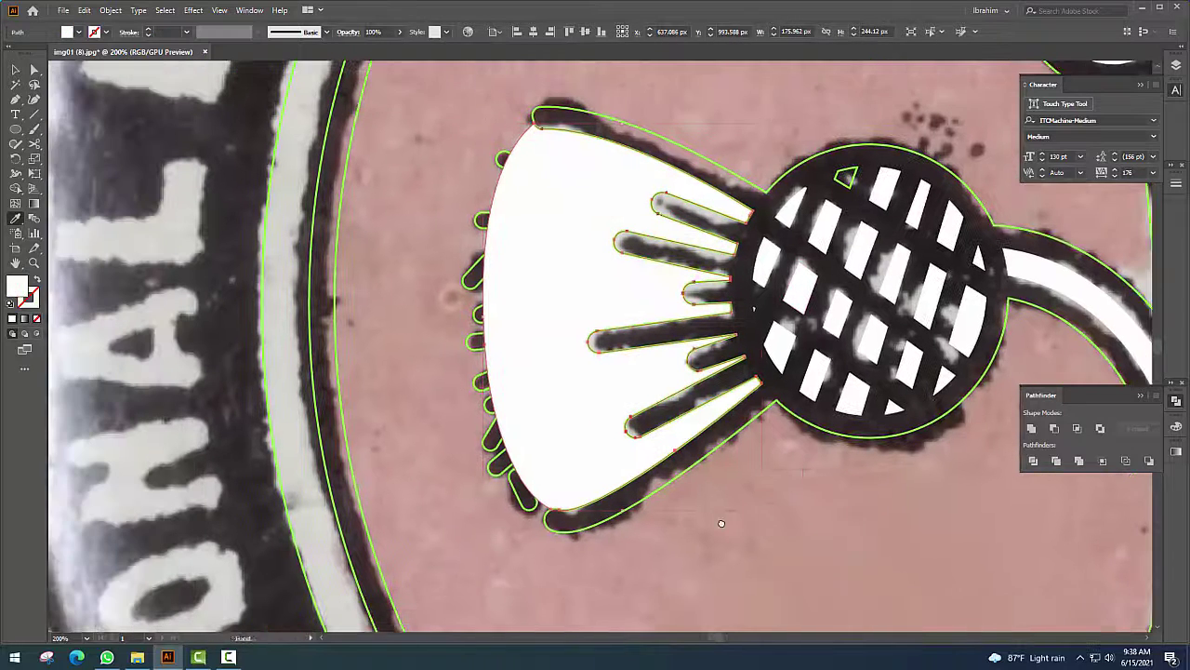
Shift-select the small marks along the thistle edge and fill them black
key(v)
ctrl+click(486, 470)
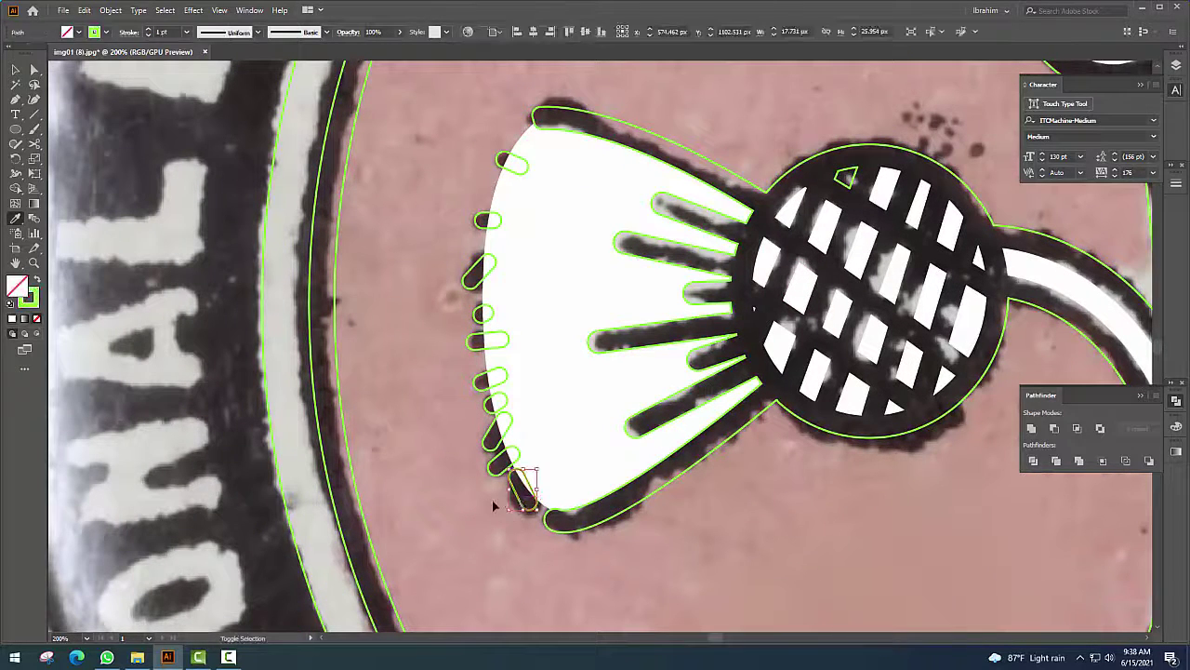
ctrl+click(502, 456)
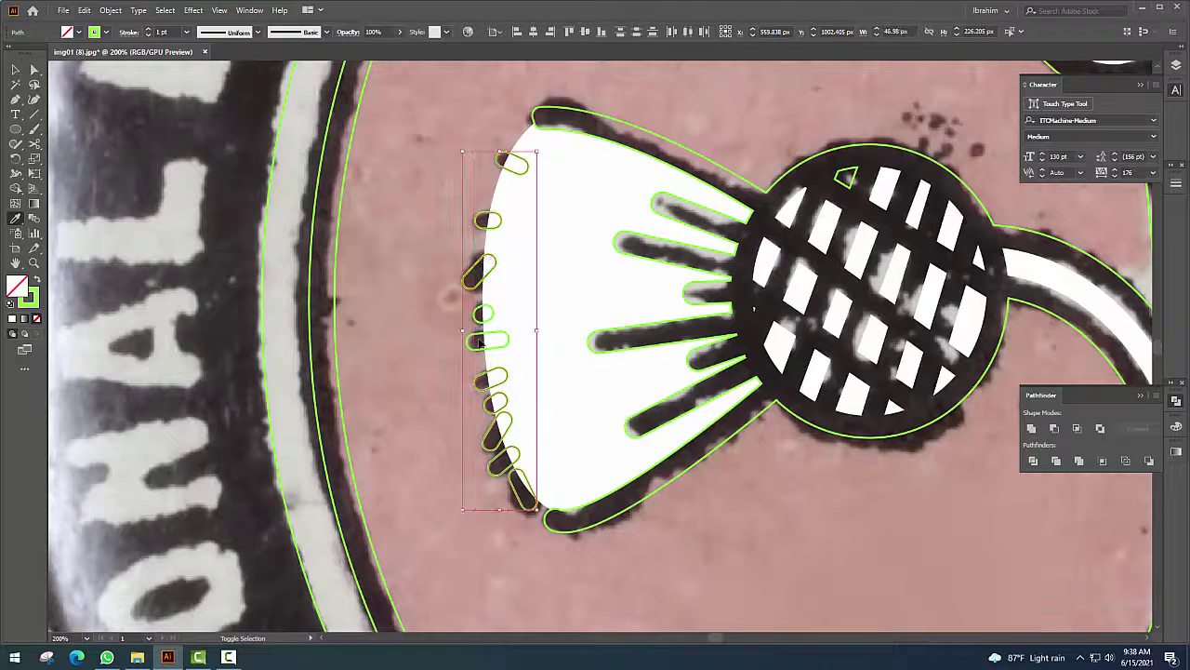
scroll(717, 350, down, 3)
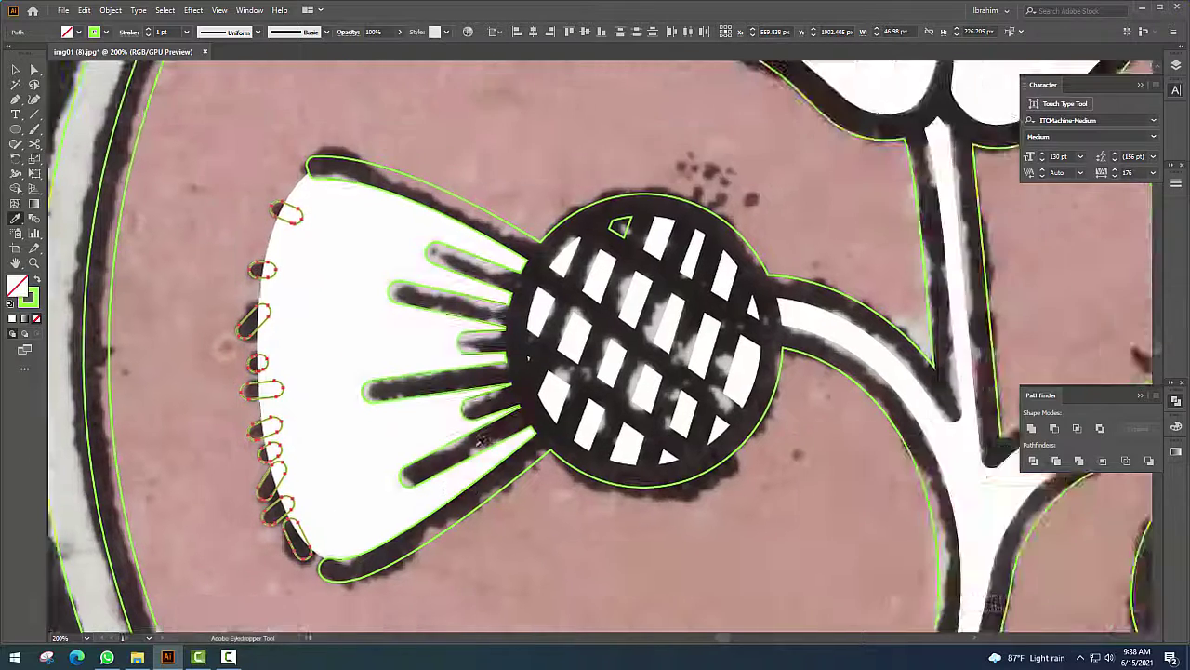
click(595, 372)
scroll(595, 372, up, 3)
key(v)
click(631, 583)
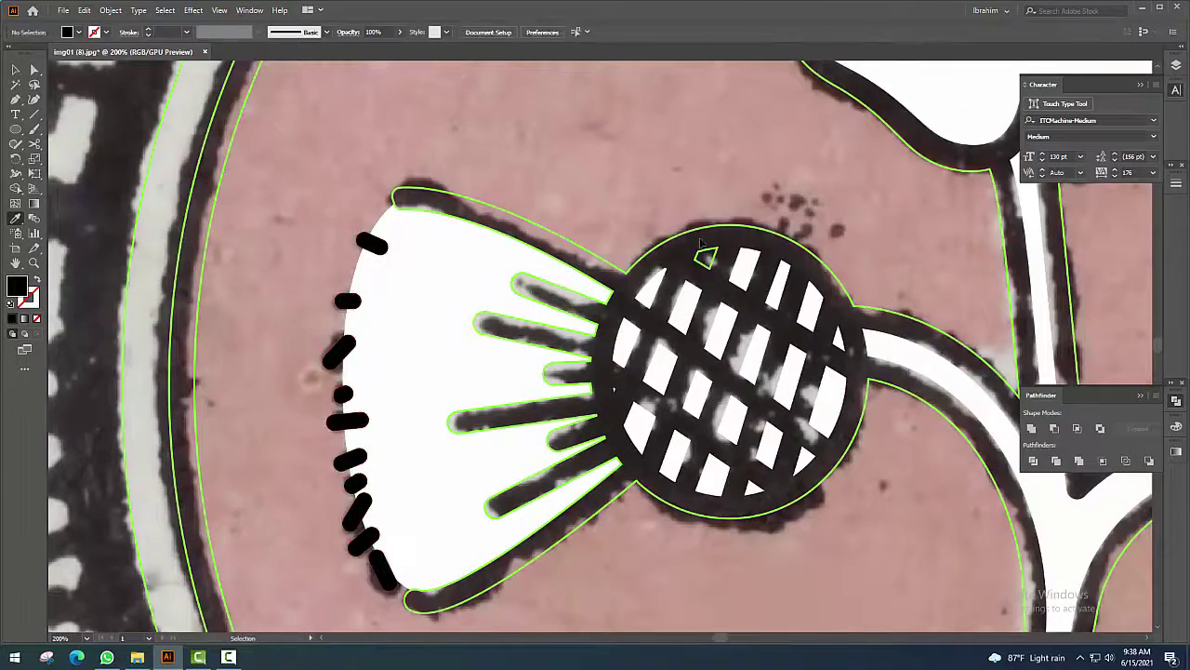
Fit the whole artboard in view and select all the artwork
key(i)
scroll(595, 372, right, 3)
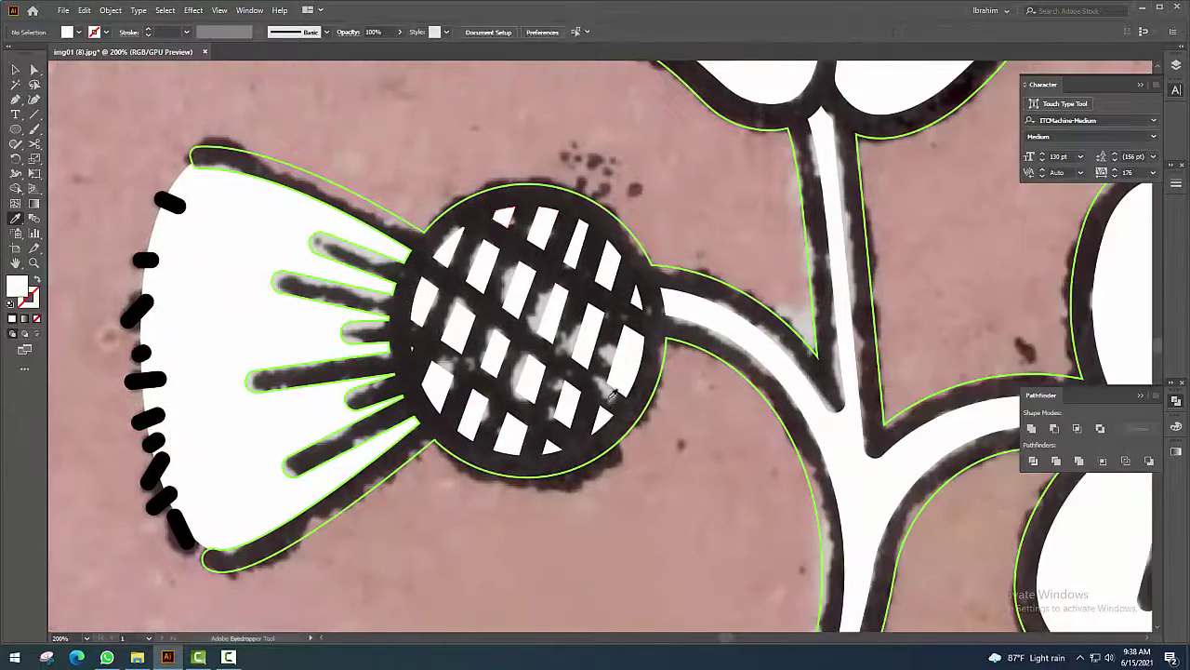
key(ctrl+0)
scroll(740, 430, up, 1)
key(ctrl+a)
Fill the inner circle with the photo's pink and send it behind the flowers
click(631, 190)
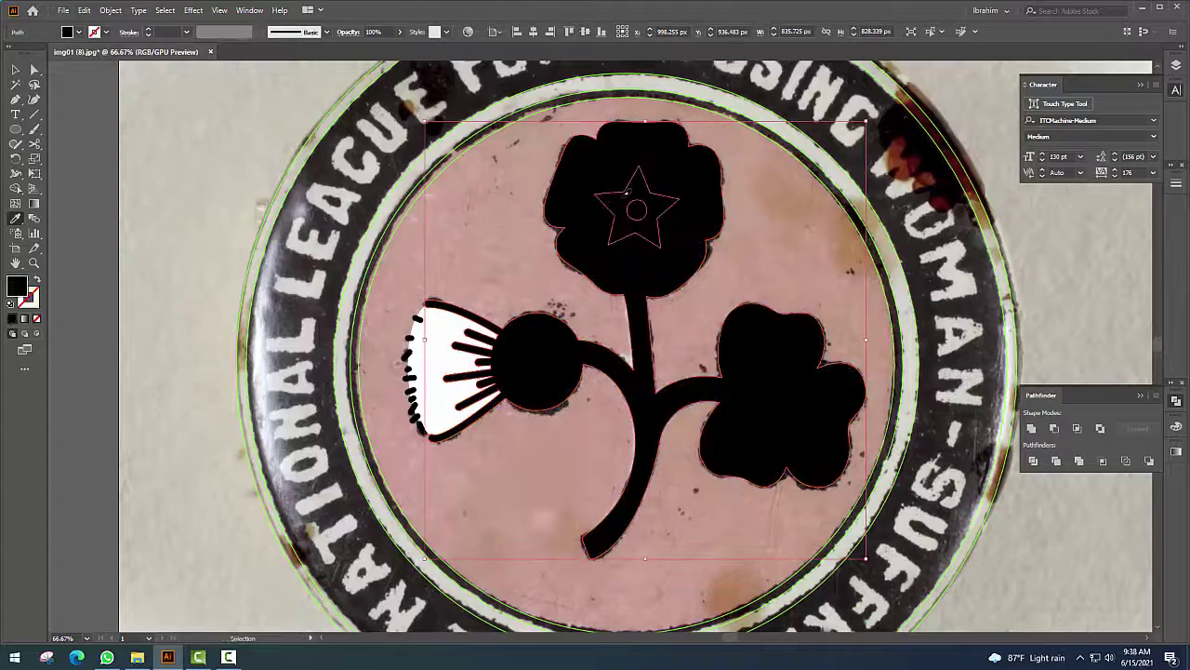
key(ctrl+shift+bracketleft)
scroll(651, 242, right, 3)
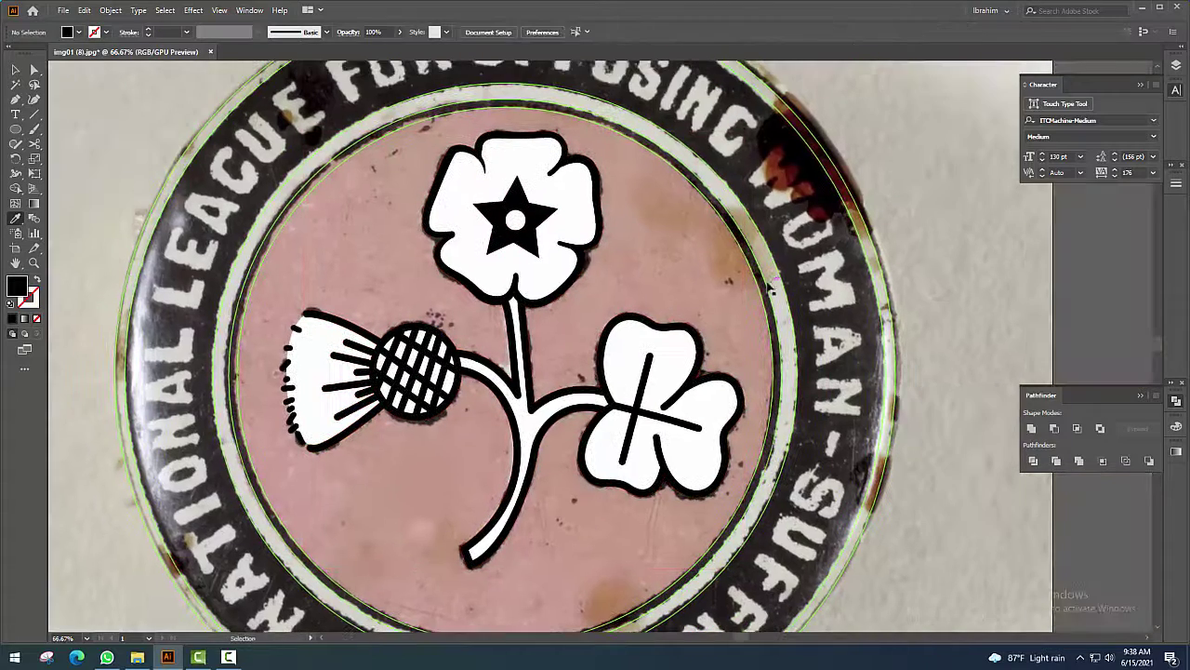
ctrl+click(758, 305)
click(609, 249)
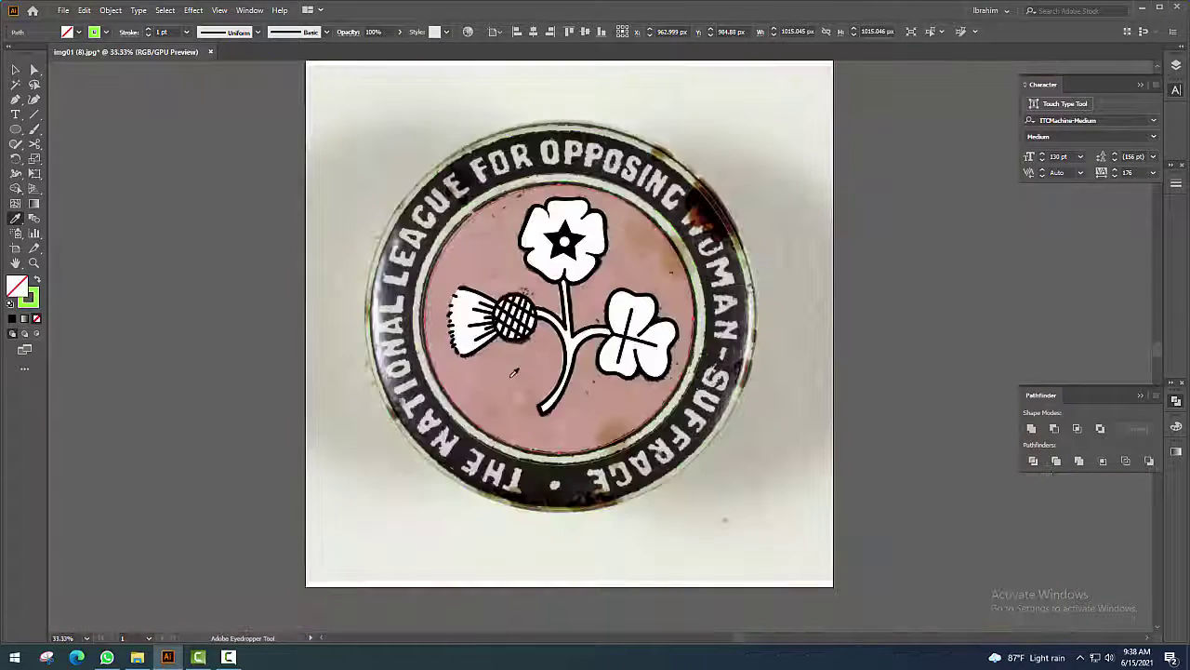
key(ctrl+bracketleft)
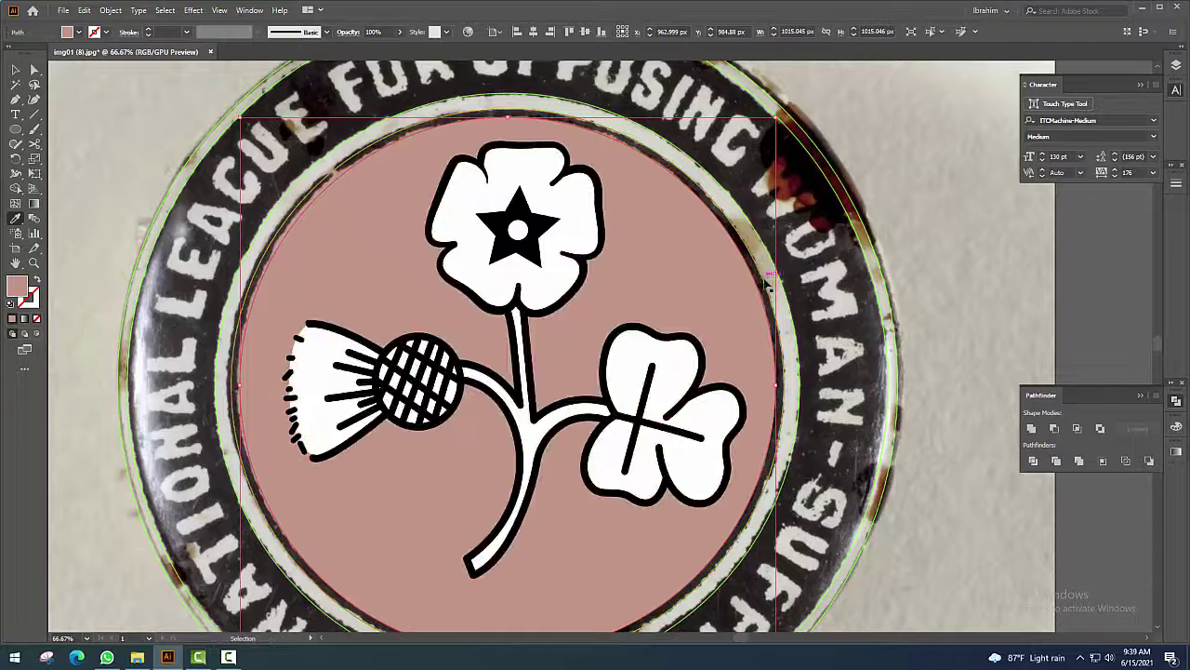
Fill the next circle white and send it behind the pink disc
ctrl+click(771, 277)
click(518, 212)
key(ctrl+z)
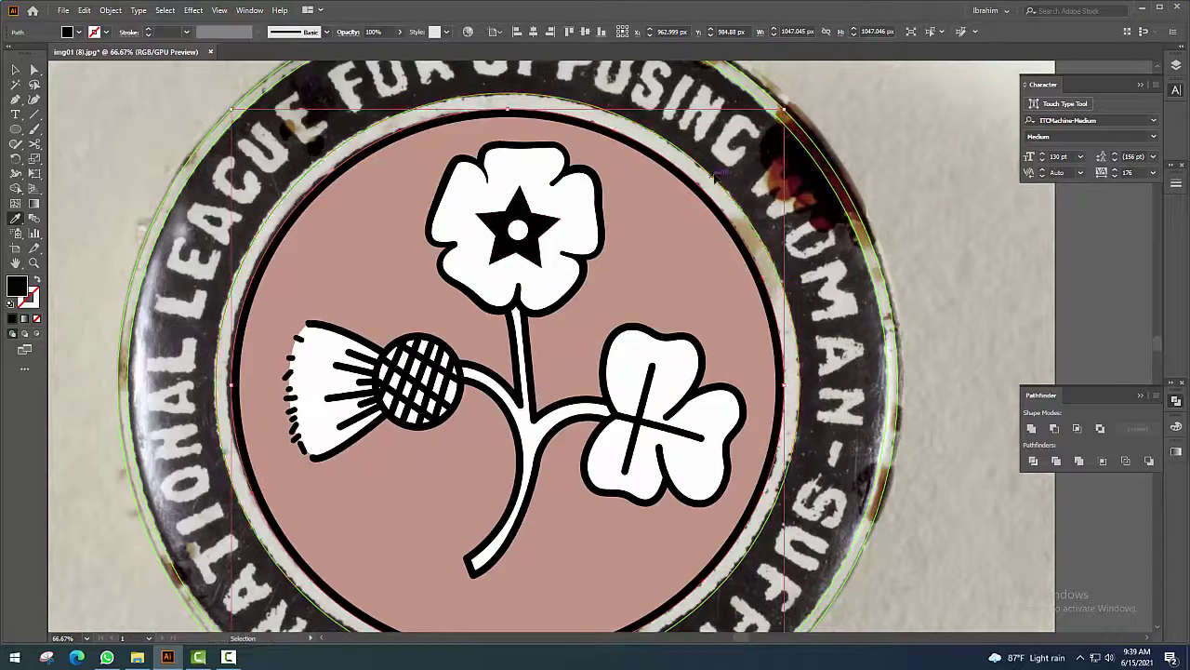
ctrl+click(690, 192)
key(ctrl+bracketleft)
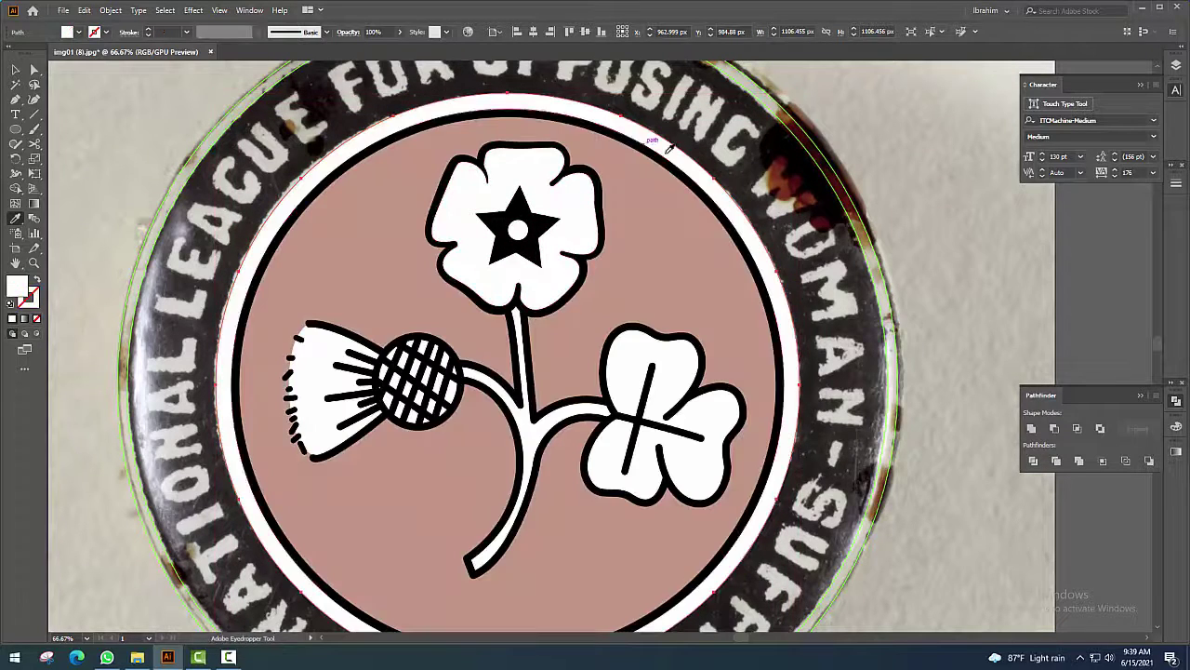
scroll(666, 212, up, 3)
key(ctrl+shift+a)
key(ctrl+minus)
key(ctrl+minus)
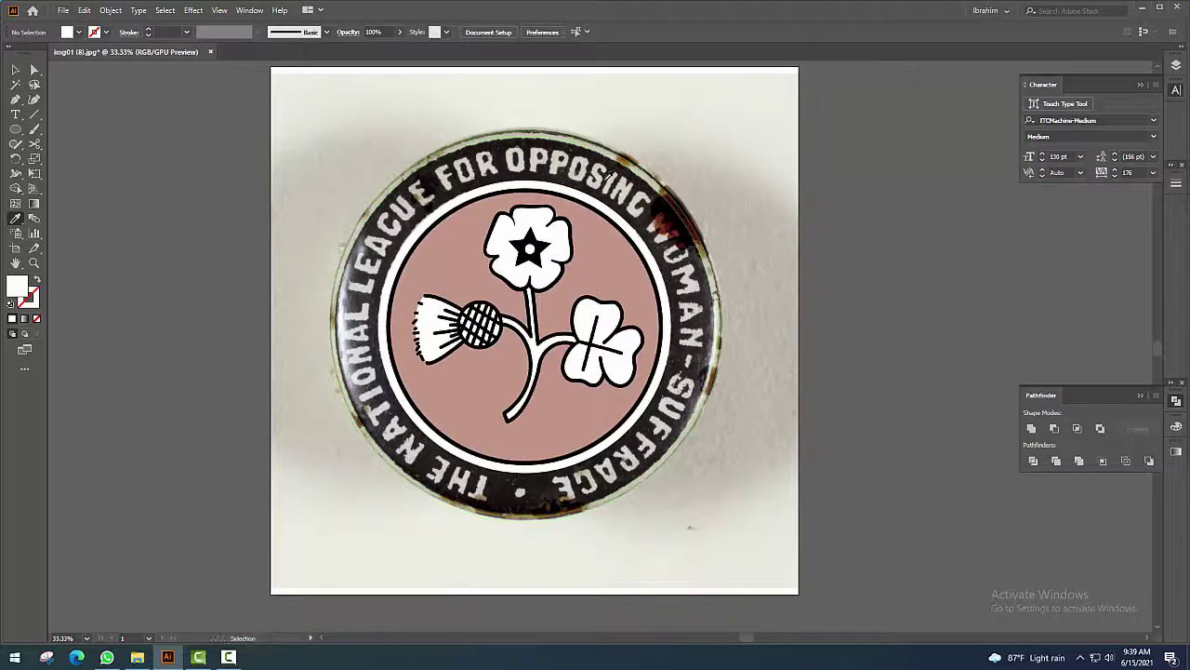
Hide the lettering, fill the outer circle black behind the artwork, then show the lettering again
ctrl+click(606, 175)
key(ctrl+plus)
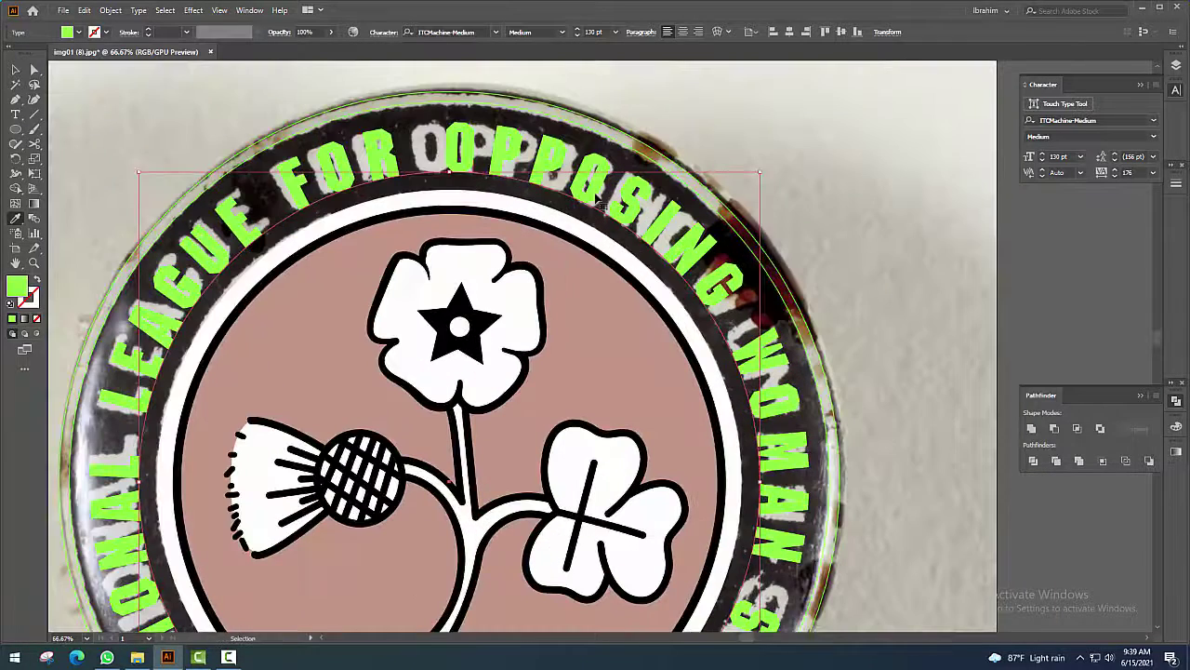
key(ctrl+z)
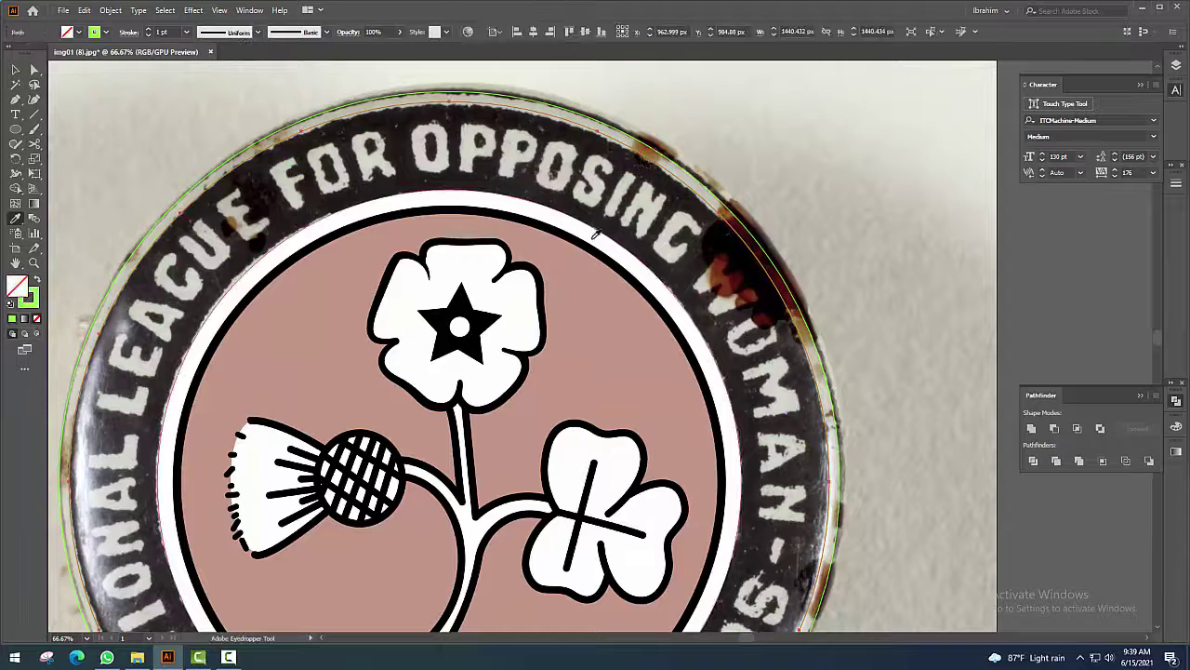
click(485, 308)
key(ctrl+bracketleft)
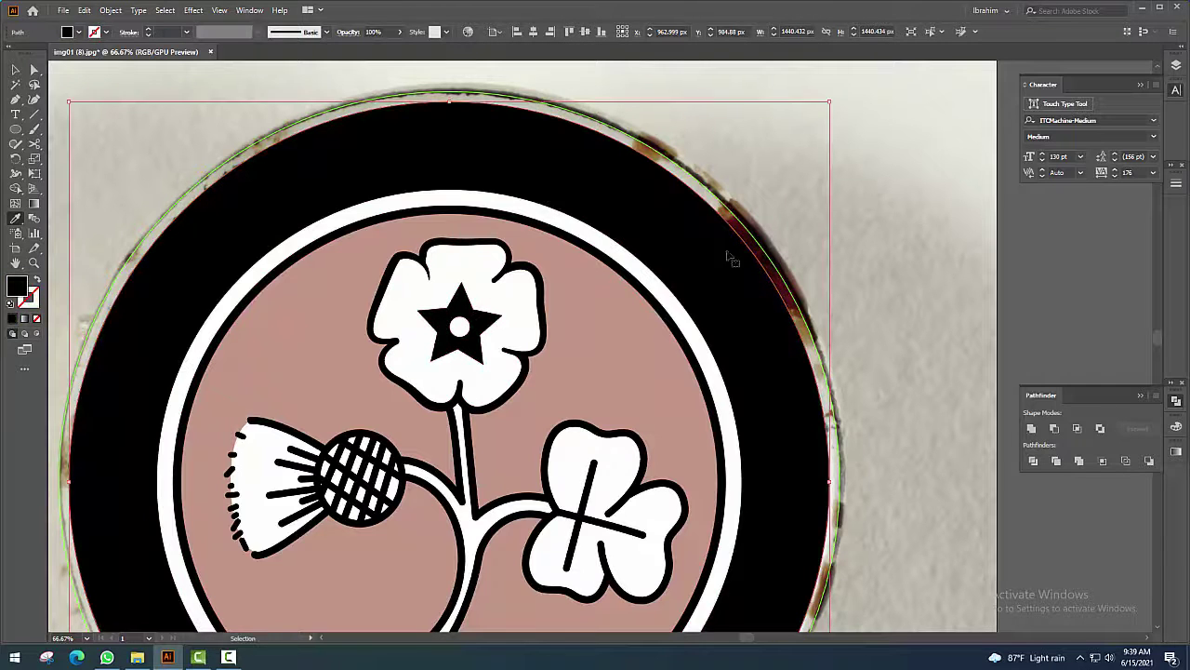
click(680, 307)
key(ctrl+z)
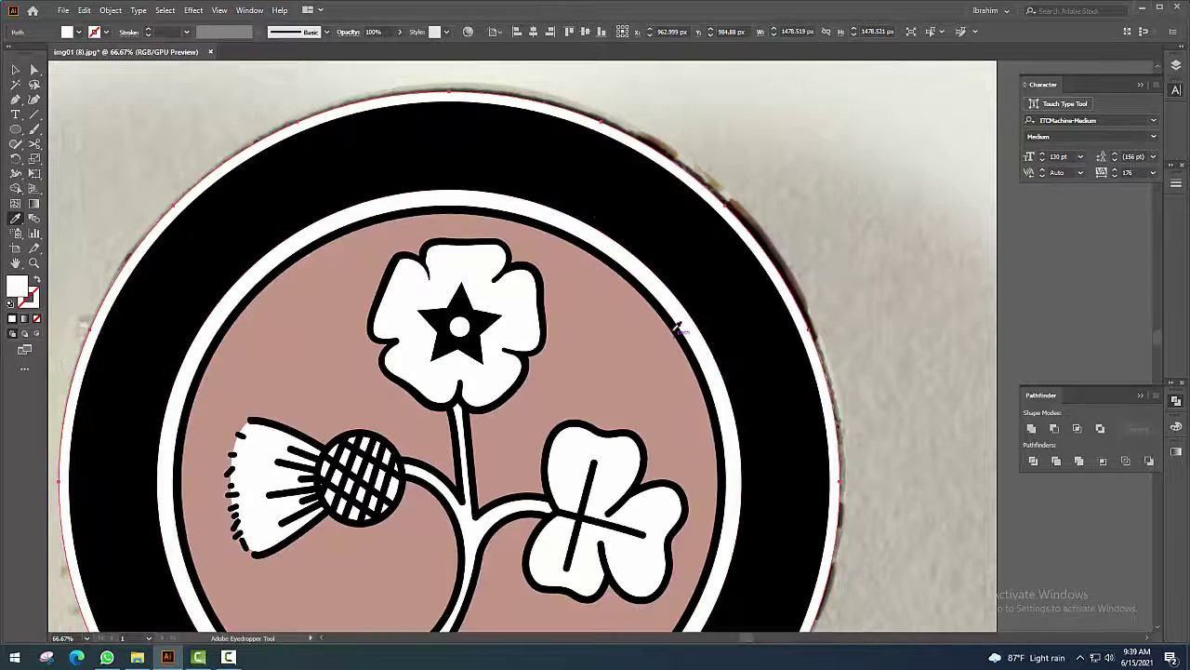
key(ctrl+minus)
key(ctrl+bracketleft)
key(ctrl+shift+a)
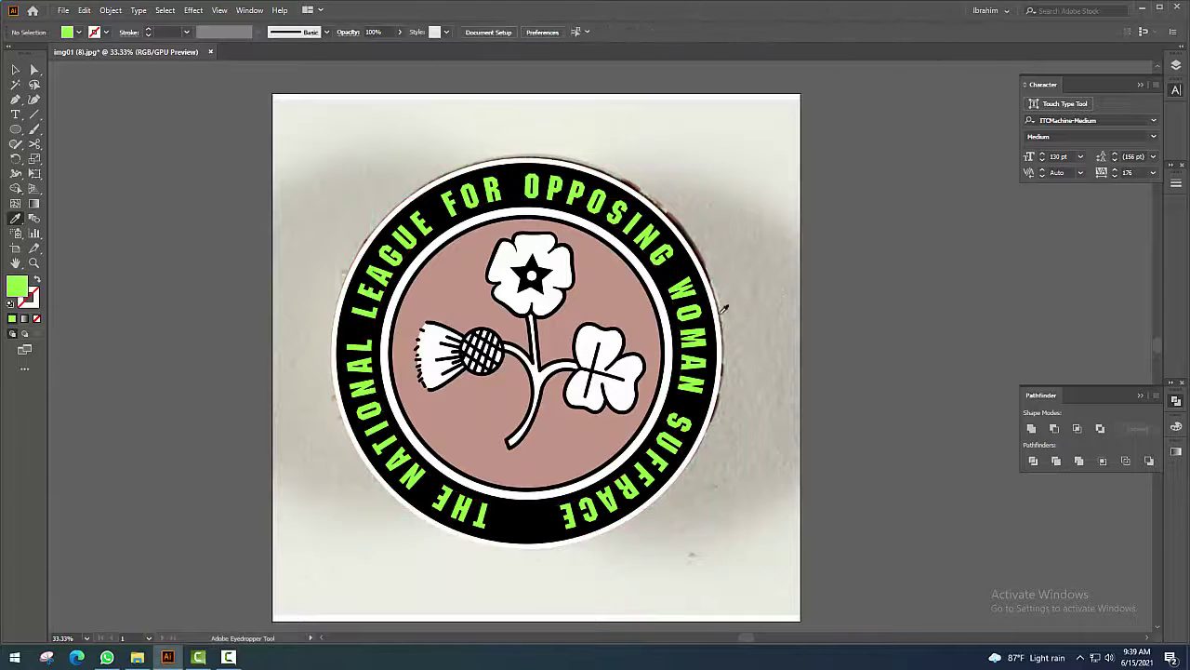
Convert the curved lettering into outlines with Create Outlines
ctrl+click(692, 316)
right_click(699, 175)
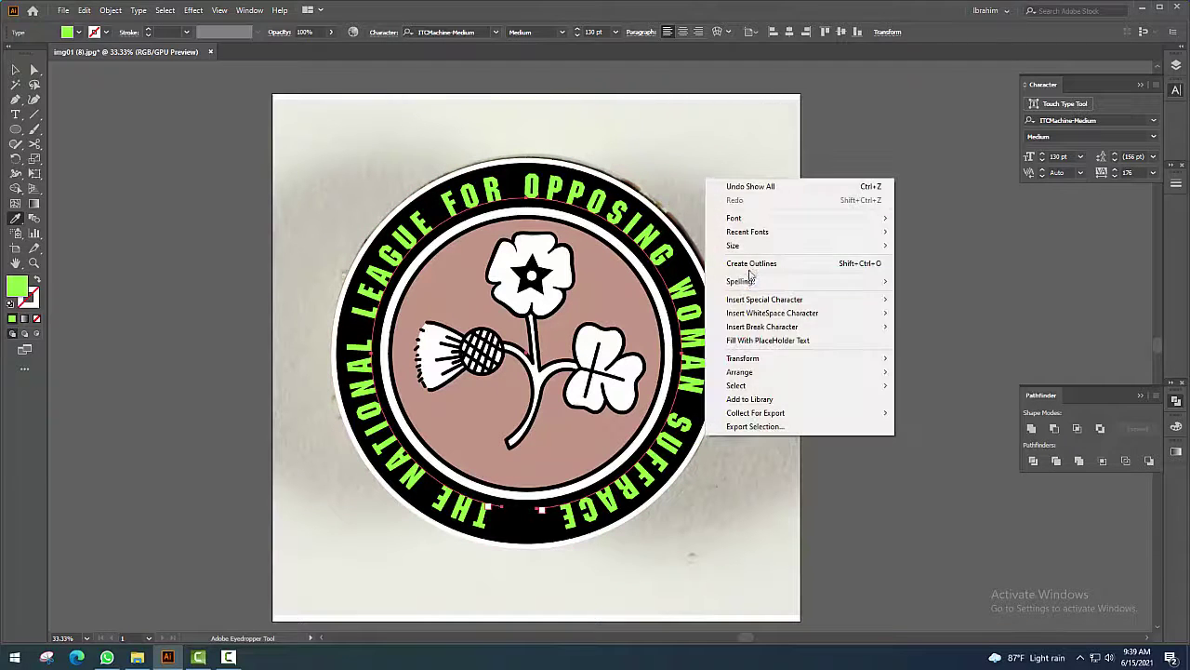
click(744, 261)
Toggle Layer 2 in the Layers panel so the curved lettering shows white
click(1176, 65)
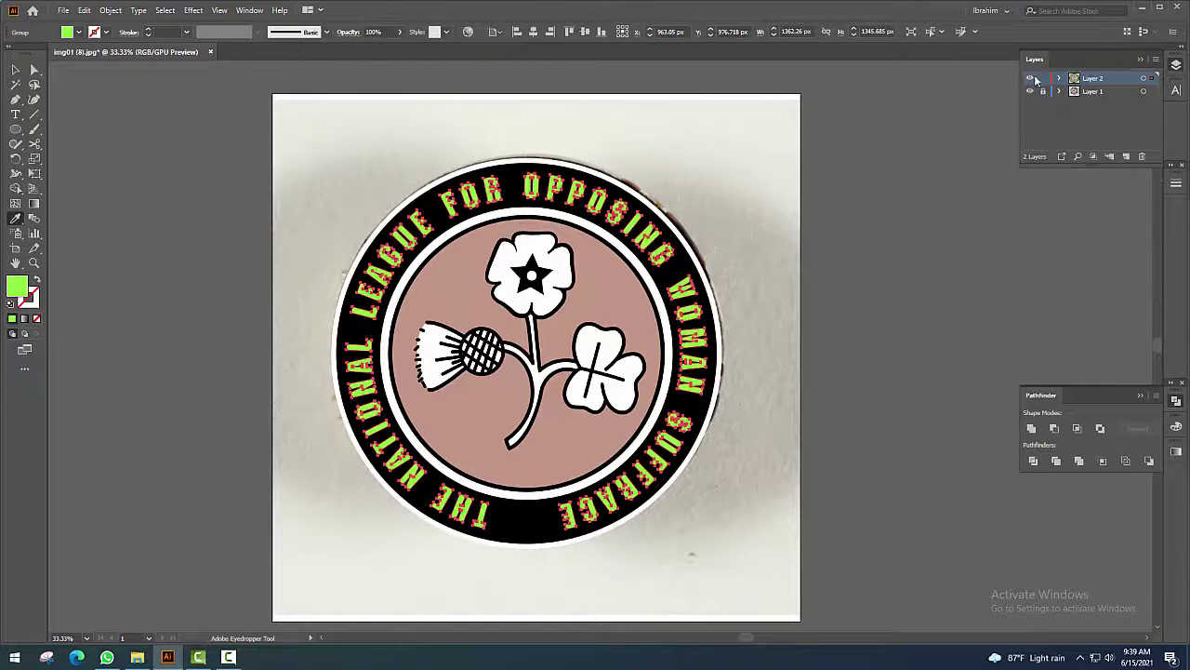
click(1031, 78)
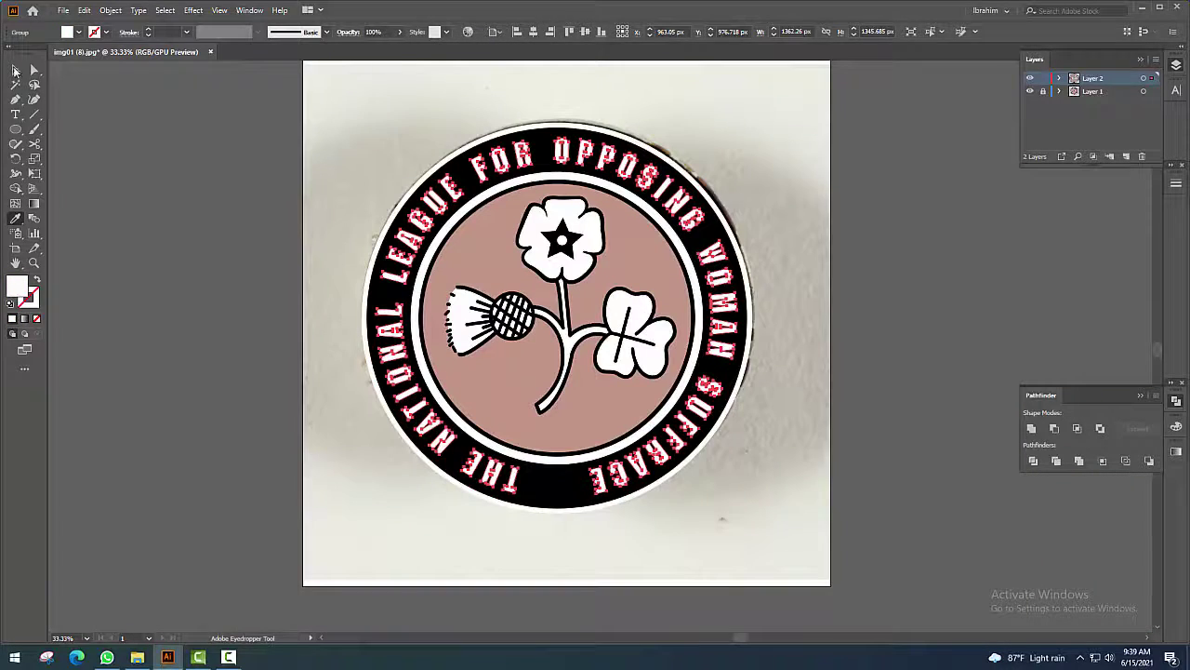
click(14, 70)
click(223, 268)
key(ctrl+minus)
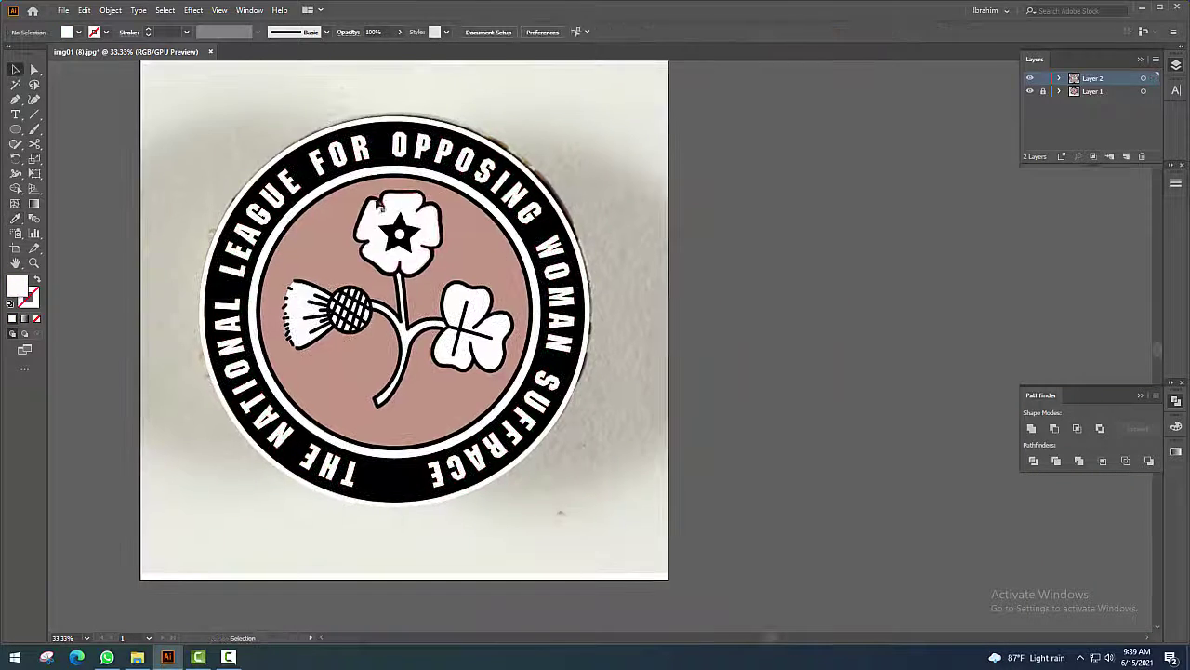
Group all the badge artwork and move it to the right of the photo
click(404, 358)
right_click(569, 334)
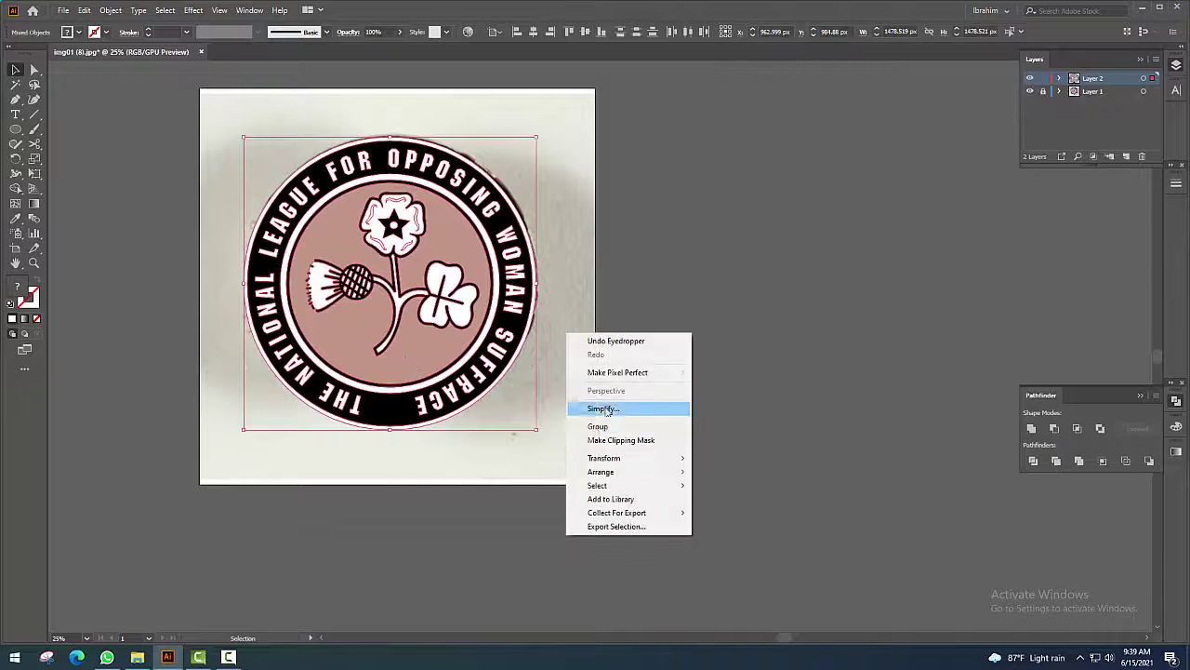
click(605, 403)
mouse_move(409, 343)
mouse_down()
mouse_move(666, 356)
mouse_move(781, 344)
mouse_up()
click(642, 495)
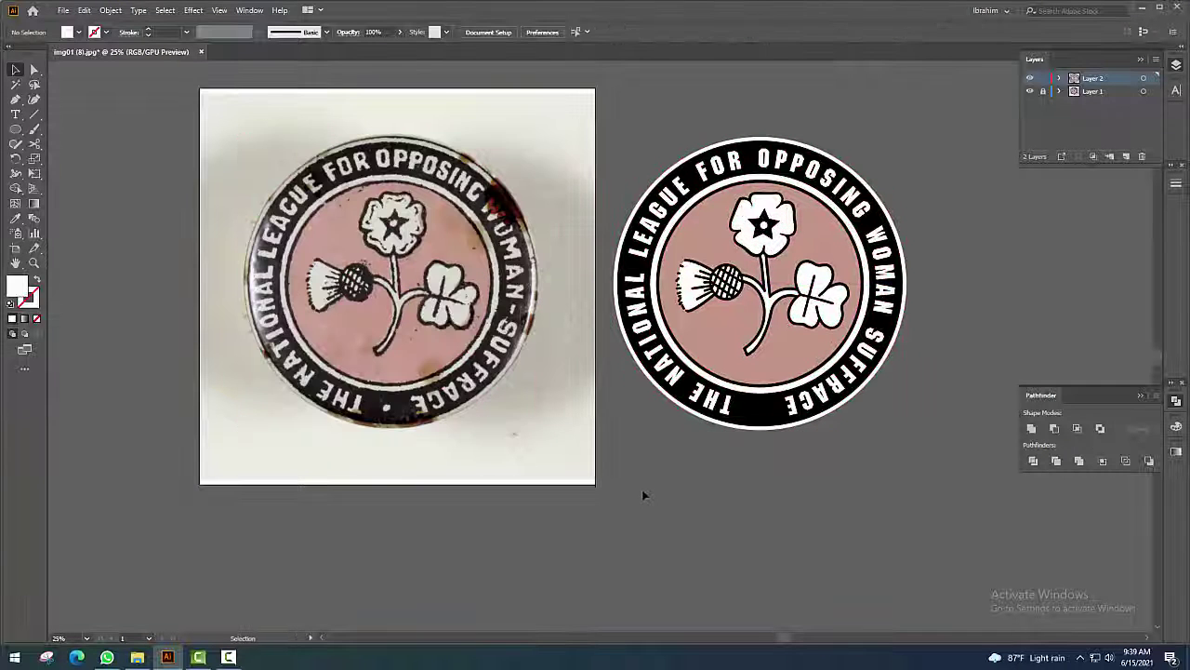